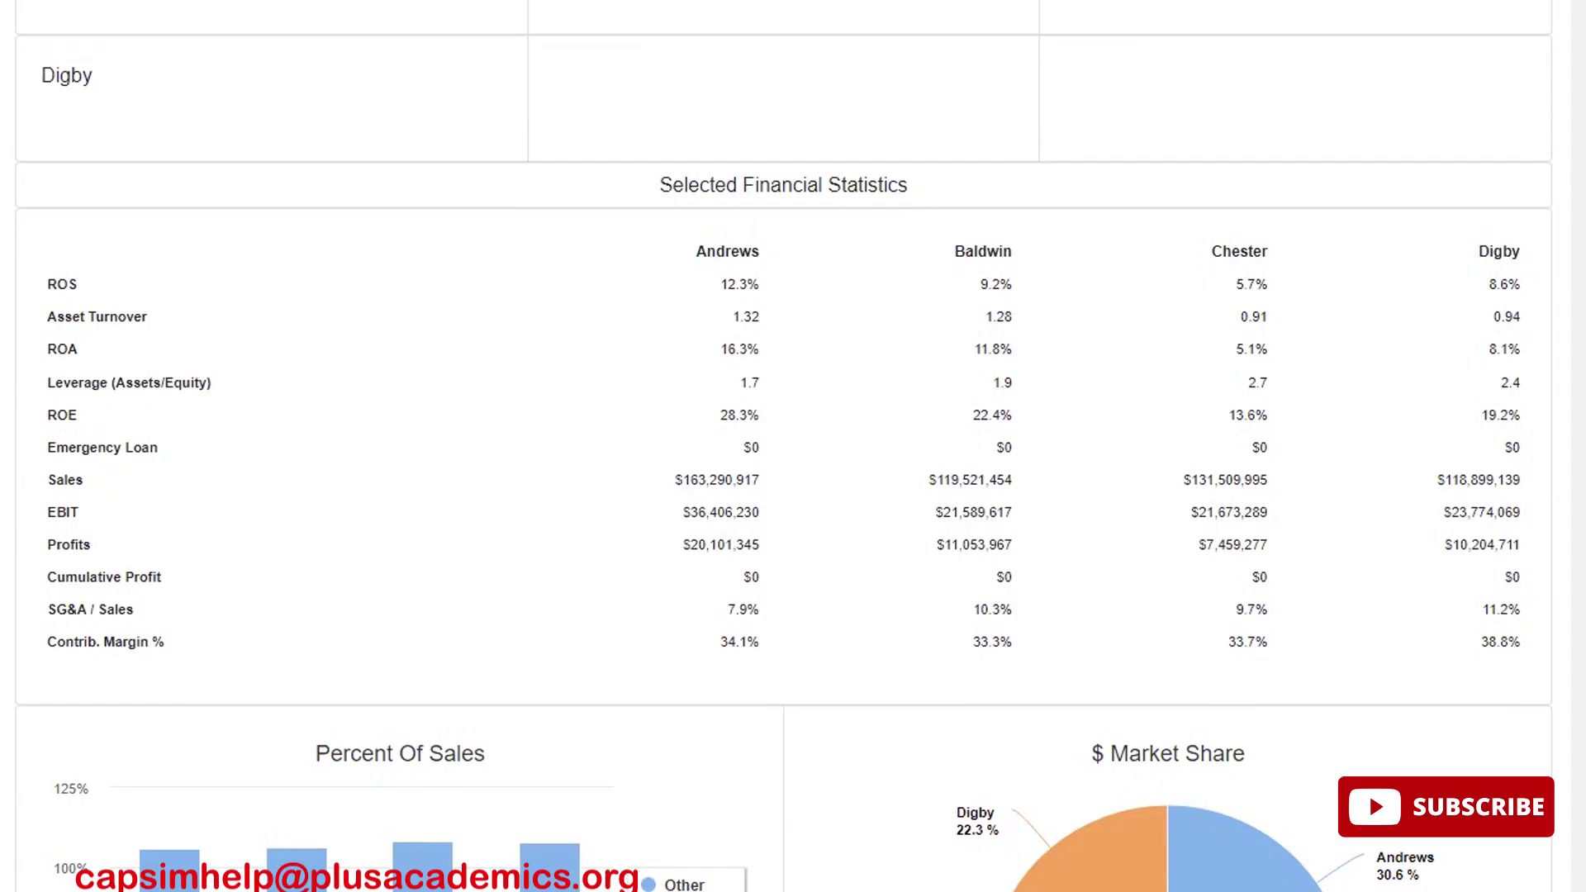
Review the Round 0 Inquirer report's financial statistics, production information and the Thrift, Core and Nano market segment analyses
scroll(793, 446, down, 20)
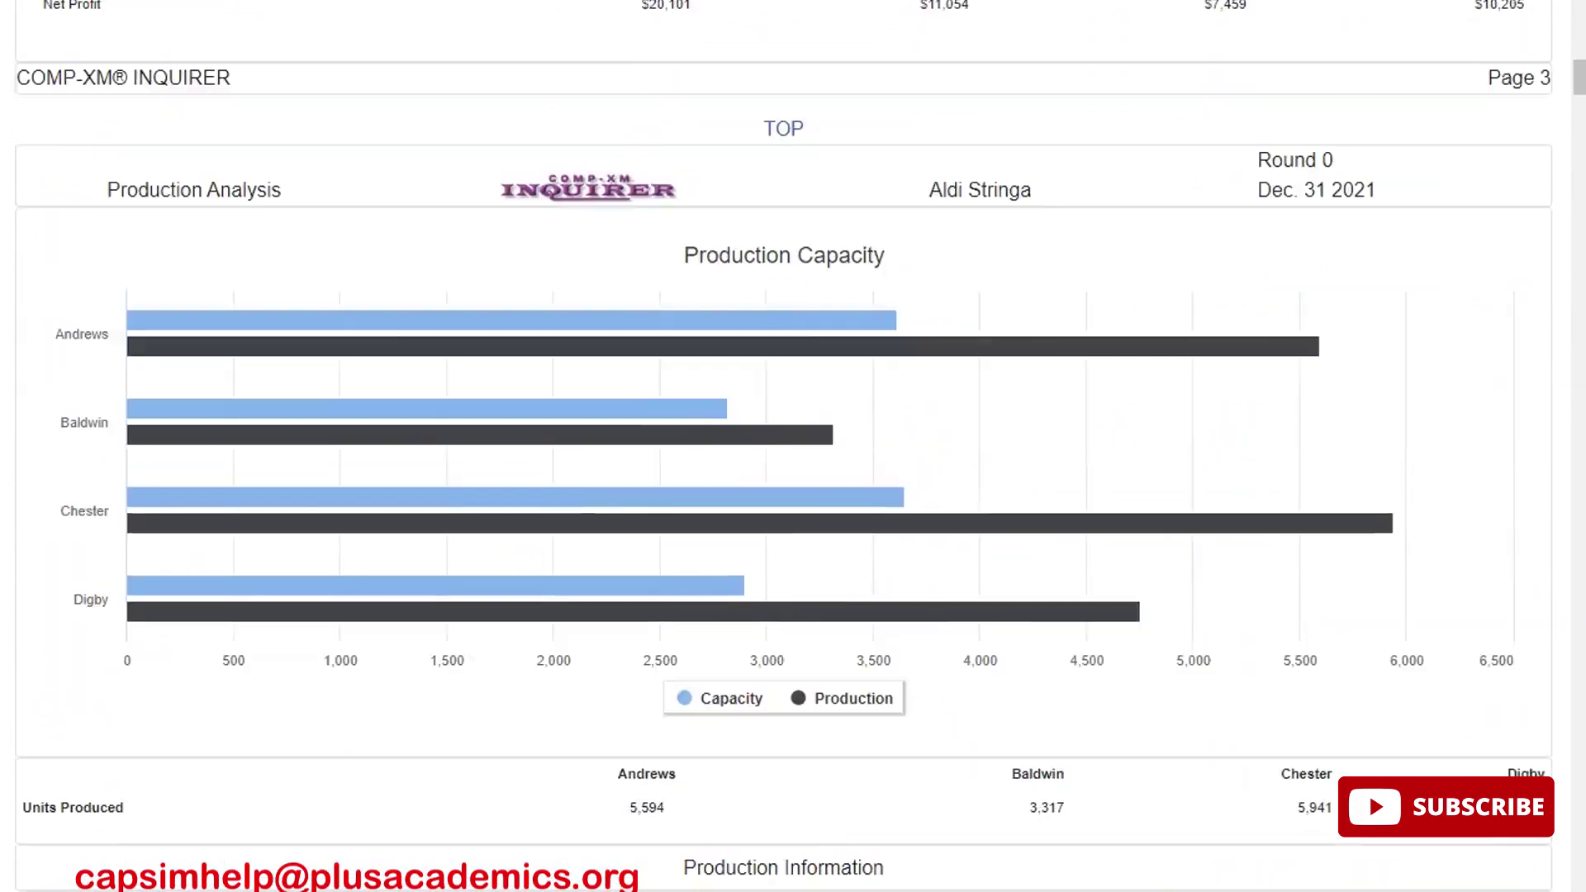
scroll(793, 446, down, 10)
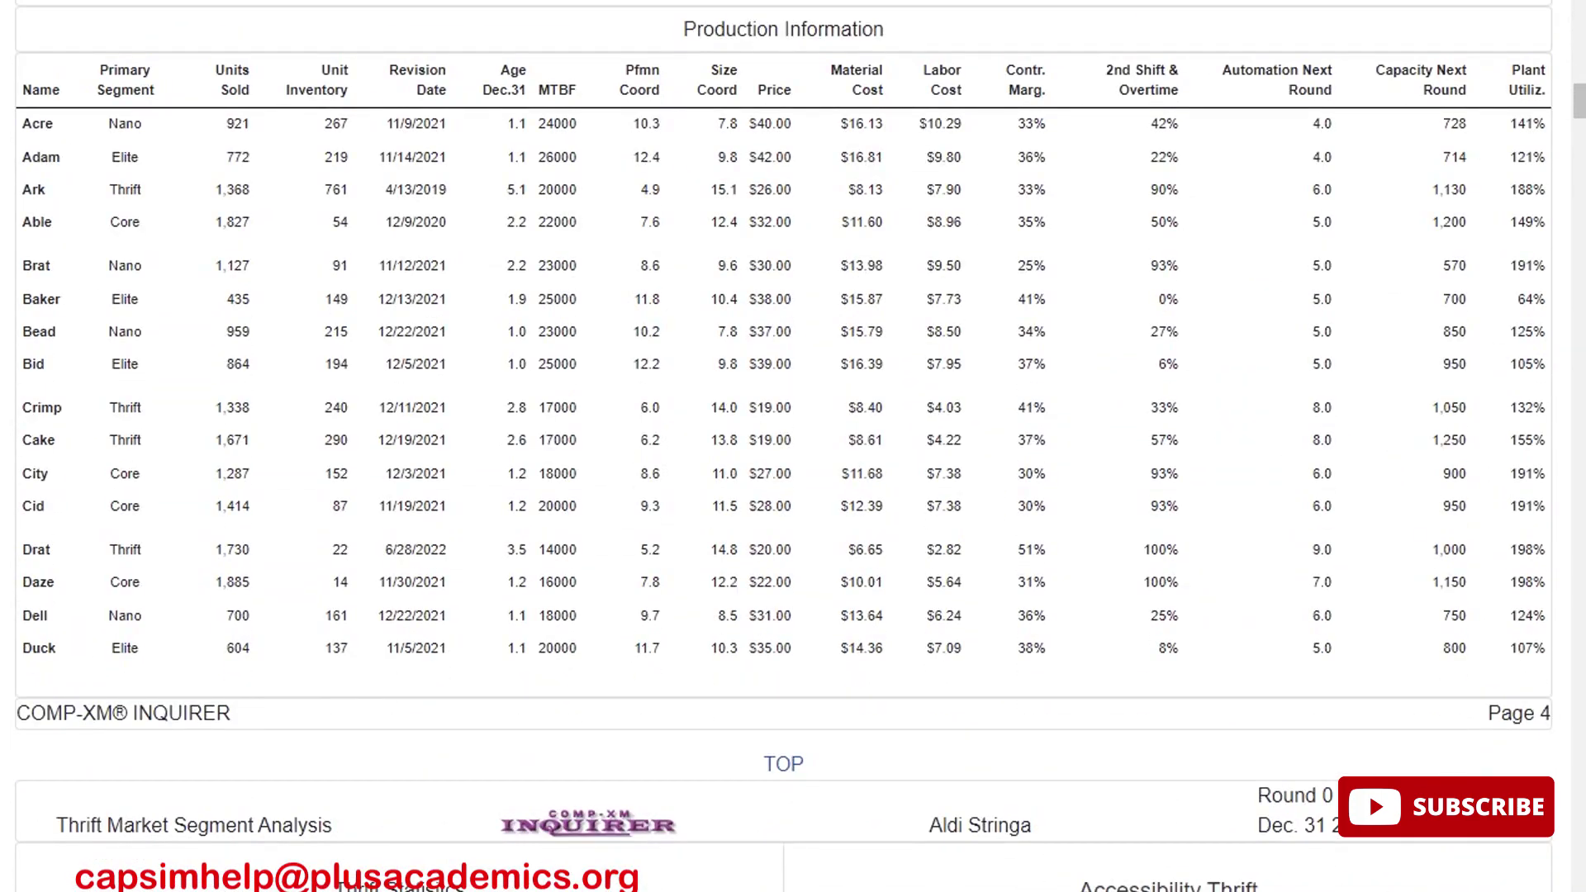
scroll(792, 446, down, 10)
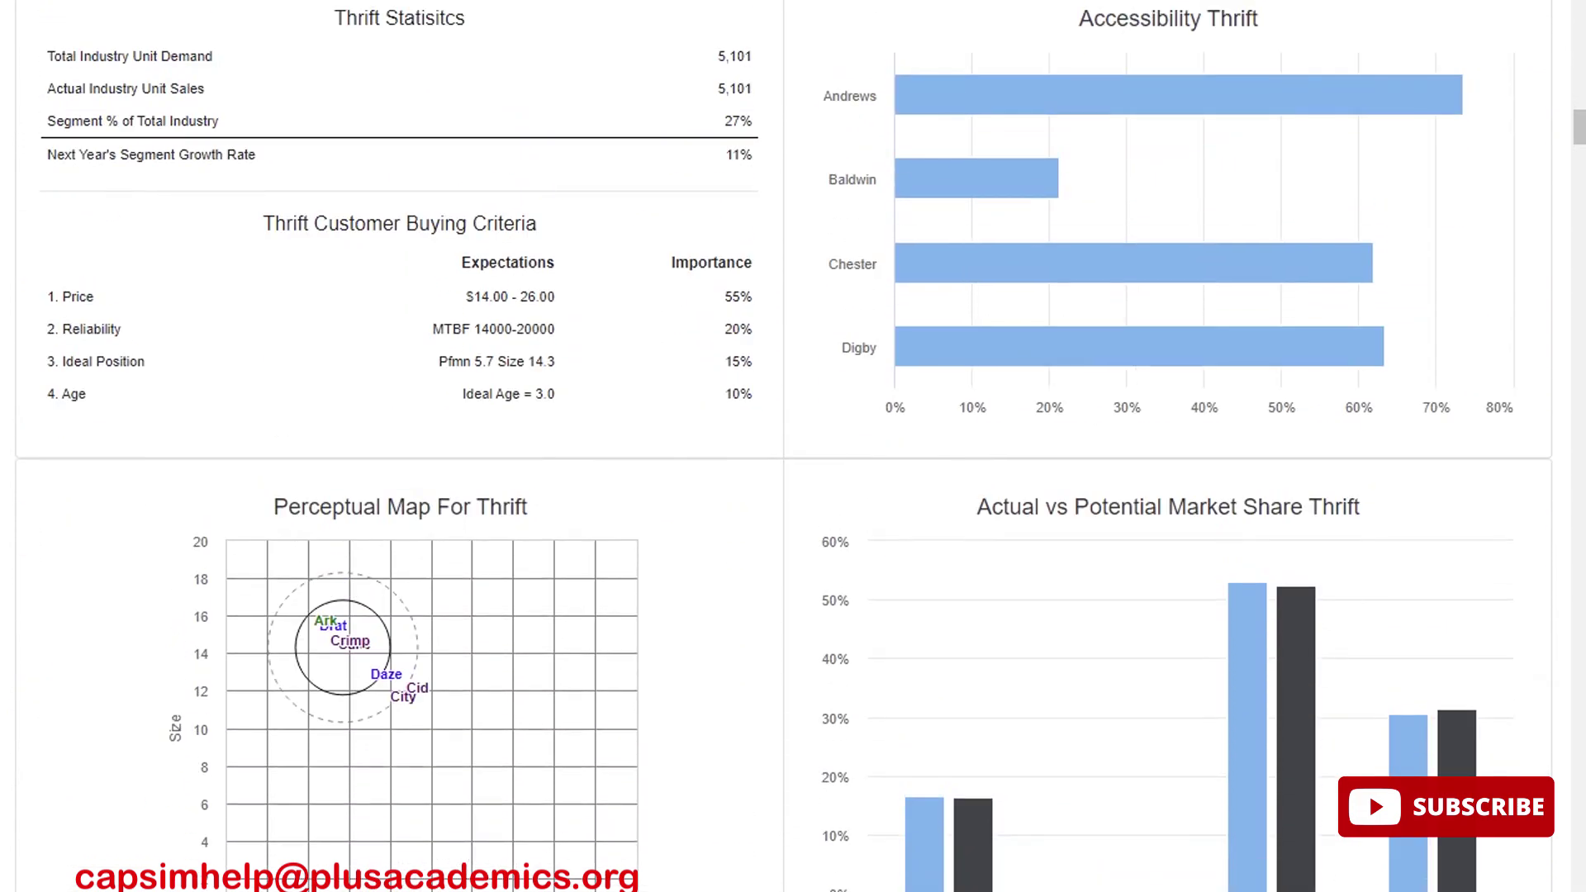
scroll(793, 446, down, 10)
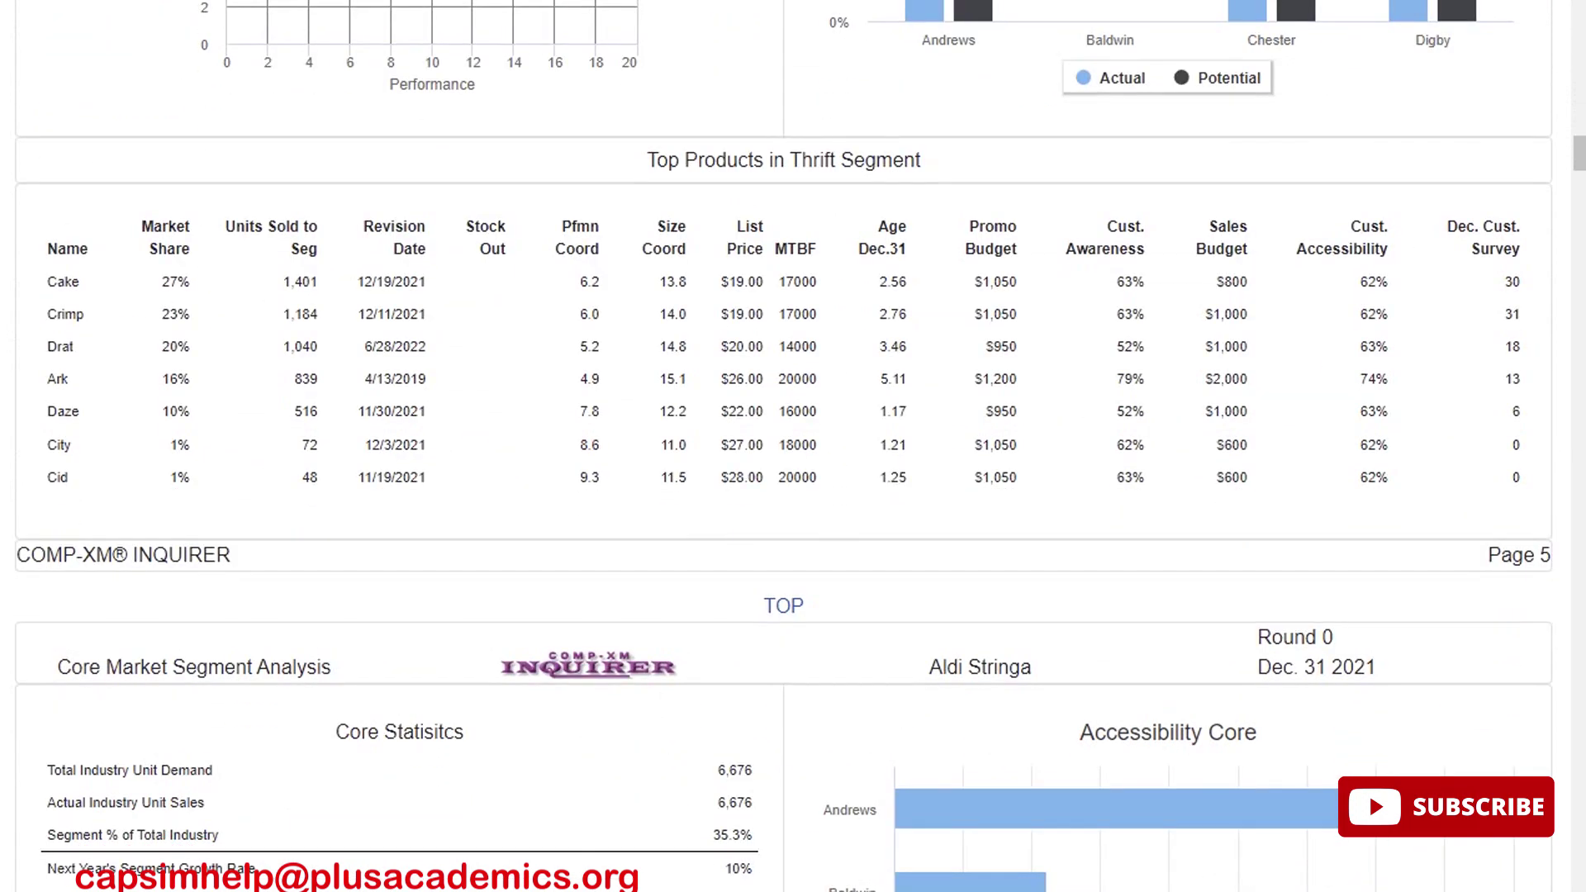
scroll(792, 446, down, 15)
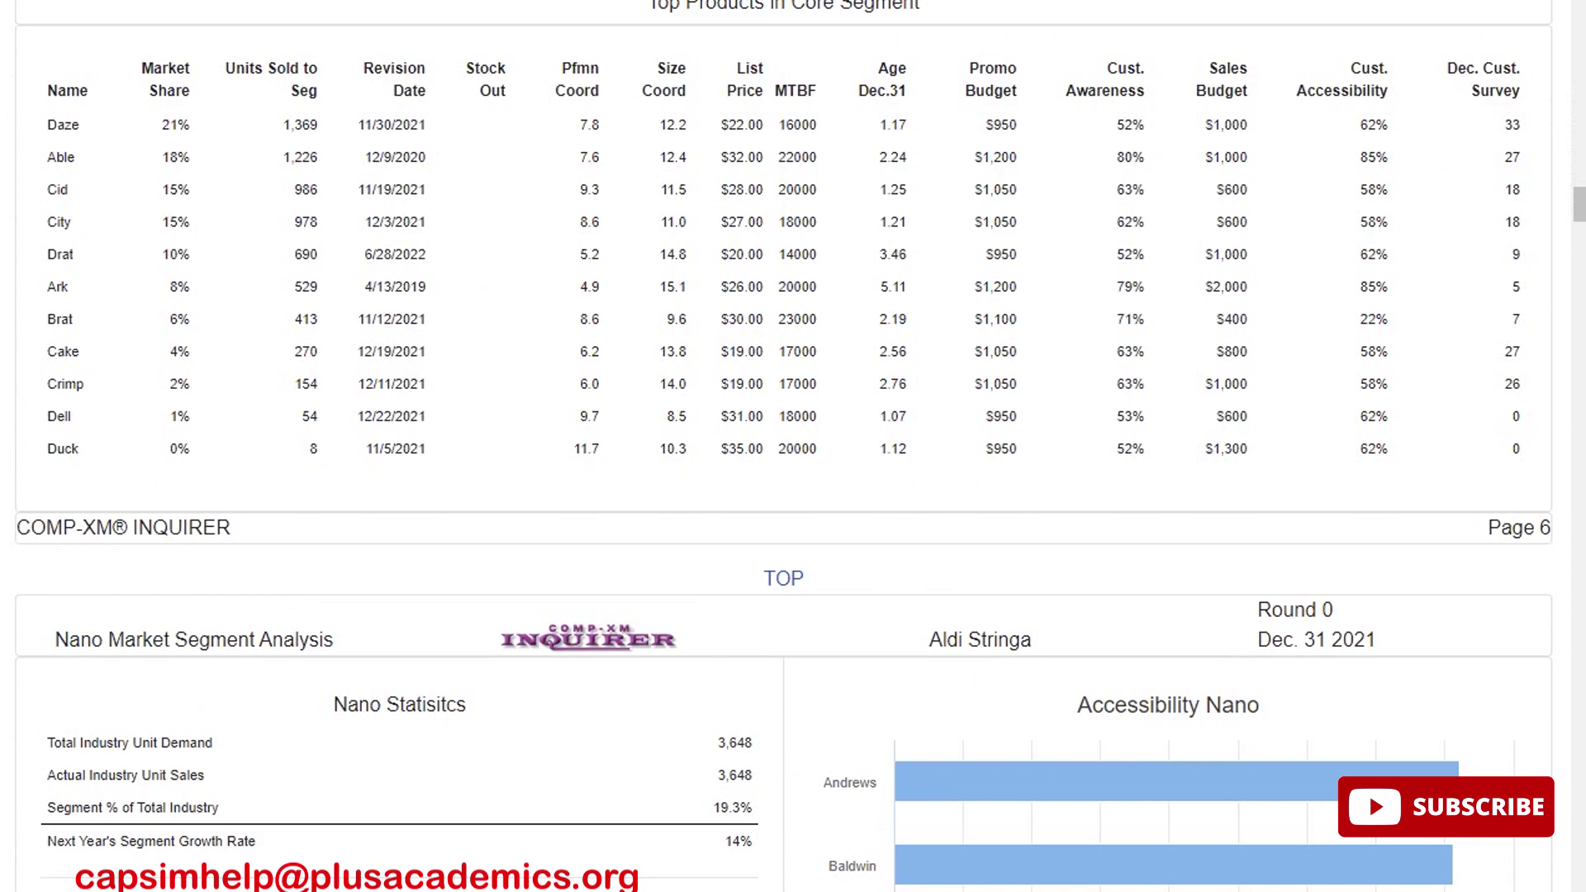
scroll(792, 446, down, 10)
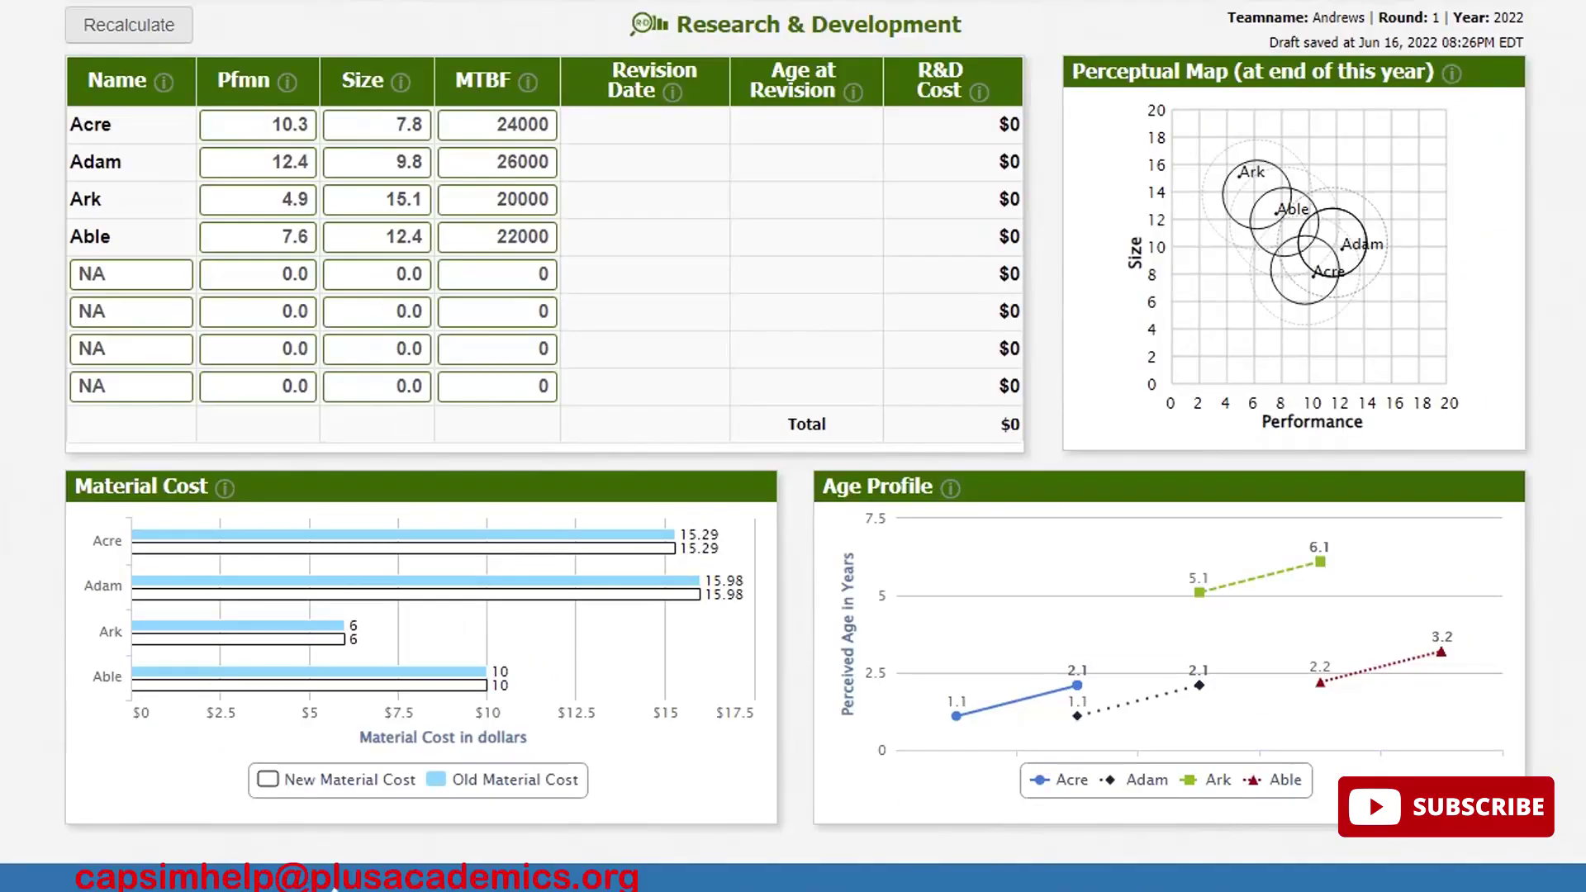
Set Acre's performance to 11.3 and its size to 6.8
click(292, 124)
key(BackSpace)
key(BackSpace)
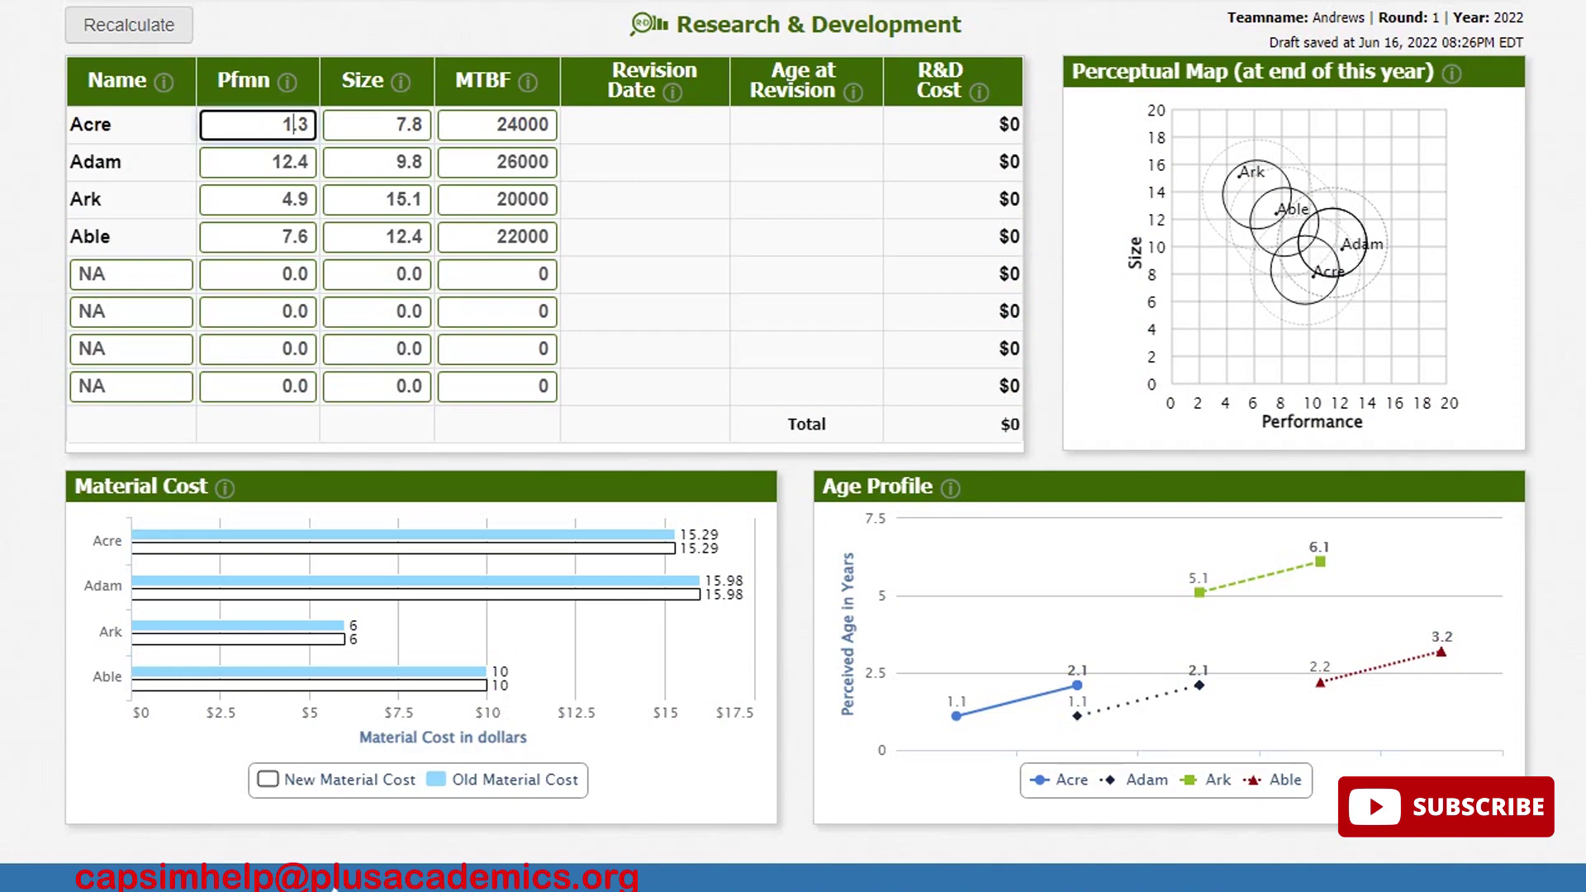
text(11)
click(406, 125)
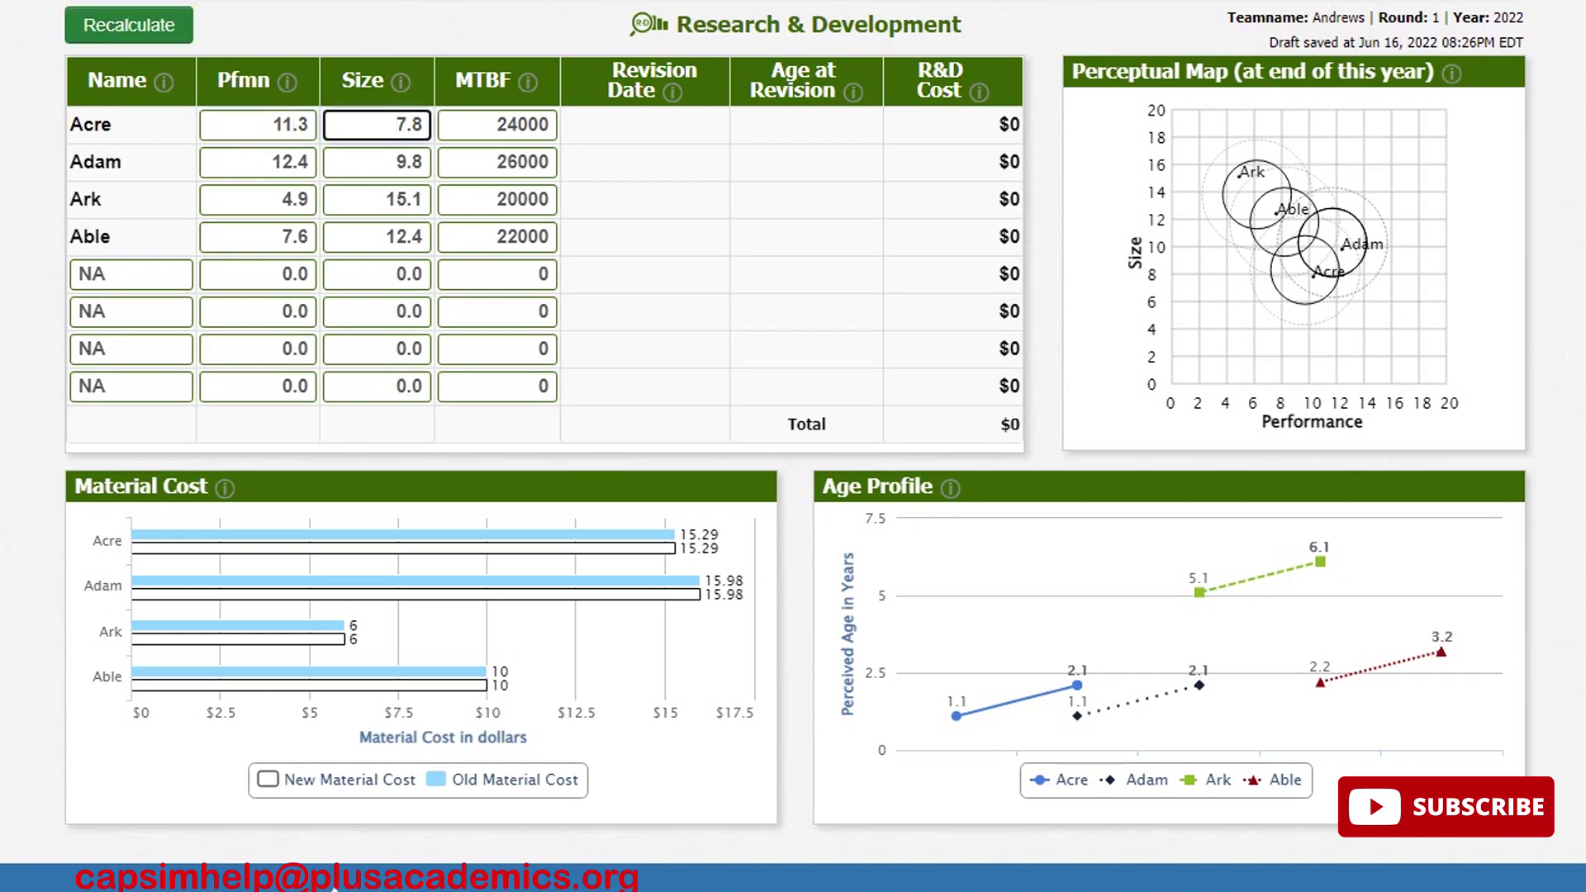
key(BackSpace)
text(6)
Set Adam's performance to 13.4 and its size to 8.8
click(282, 162)
key(Delete)
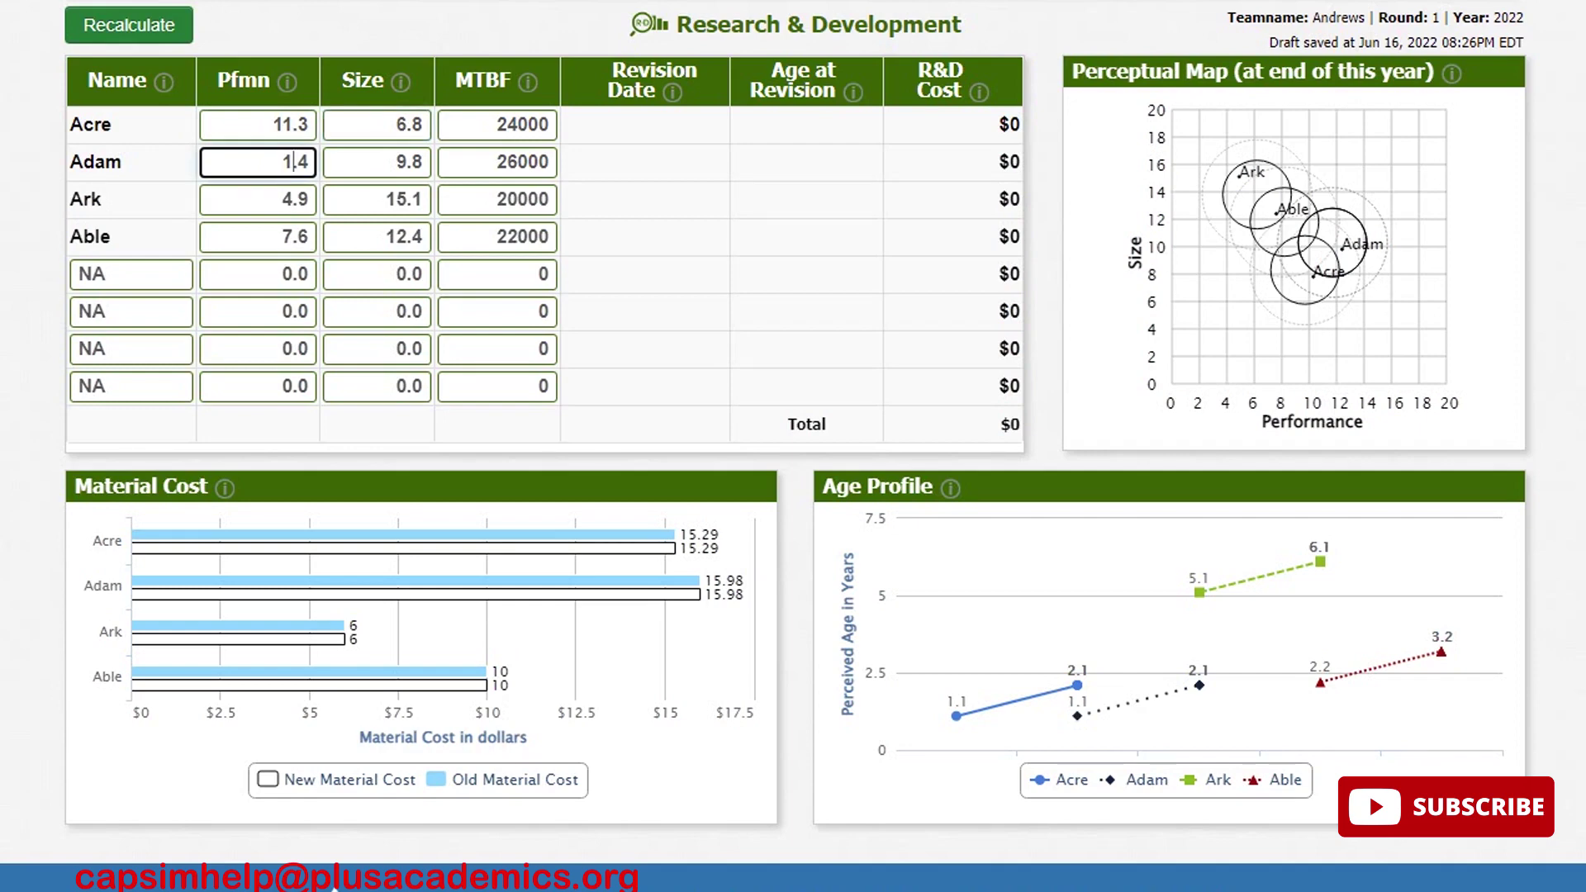
text(3)
click(412, 162)
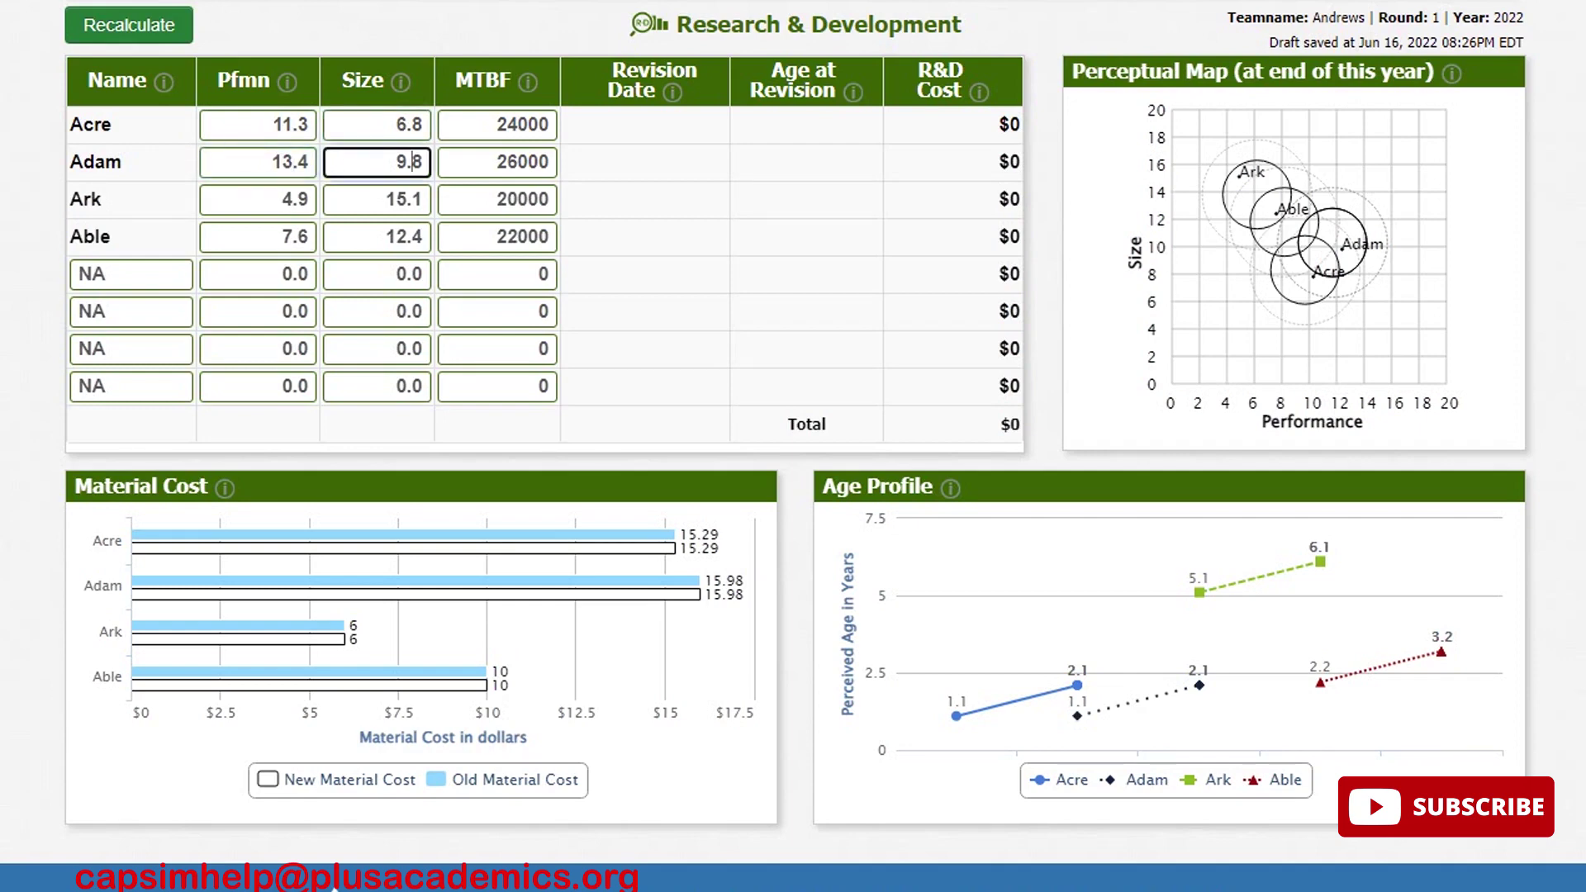
key(BackSpace)
text(8)
Set Ark to performance 5.6 and size 14.1, and Able to performance 8.3 and size 11.7
double_click(294, 200)
text(5.6)
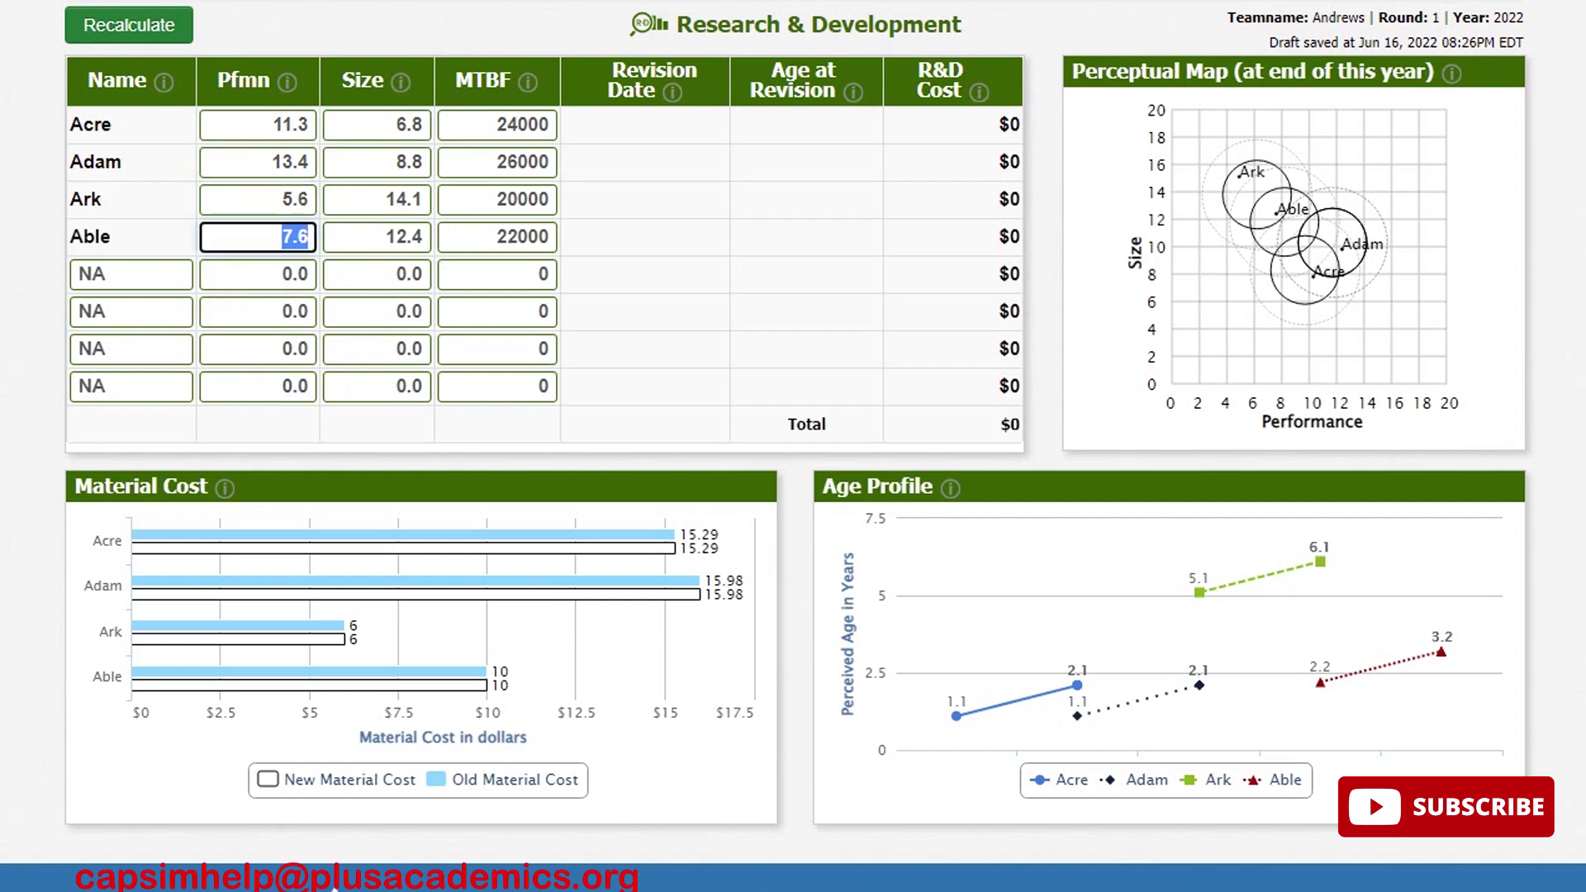
text(8.3)
key(Tab)
text(11.7)
key(Escape)
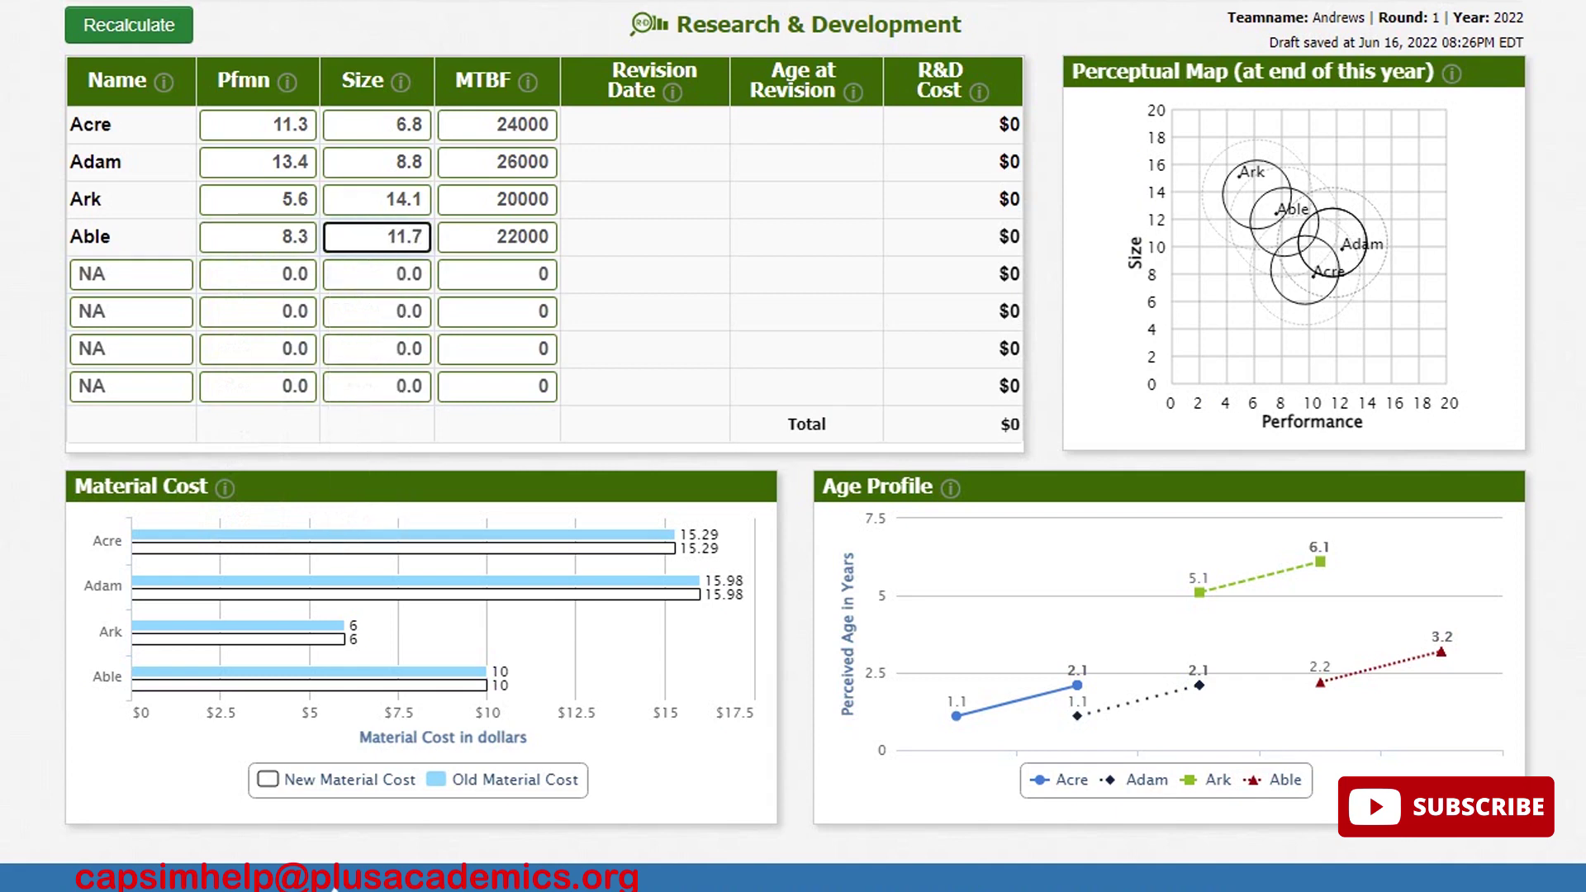
key(Tab)
key(Tab)
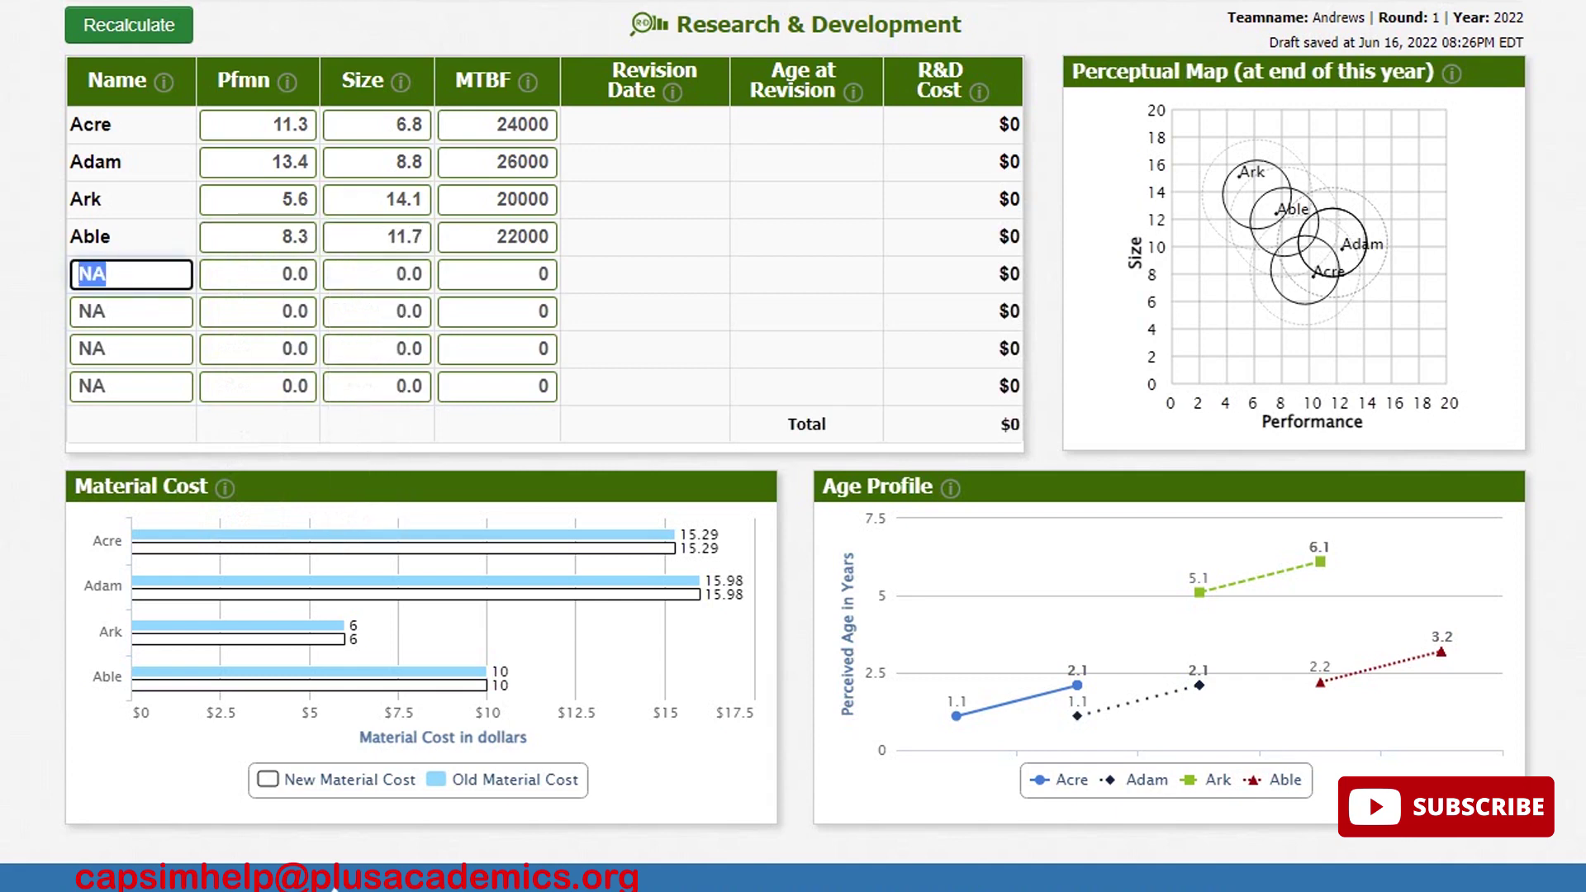
text(Alex)
key(Escape)
key(BackSpace)
key(BackSpace)
key(BackSpace)
key(BackSpace)
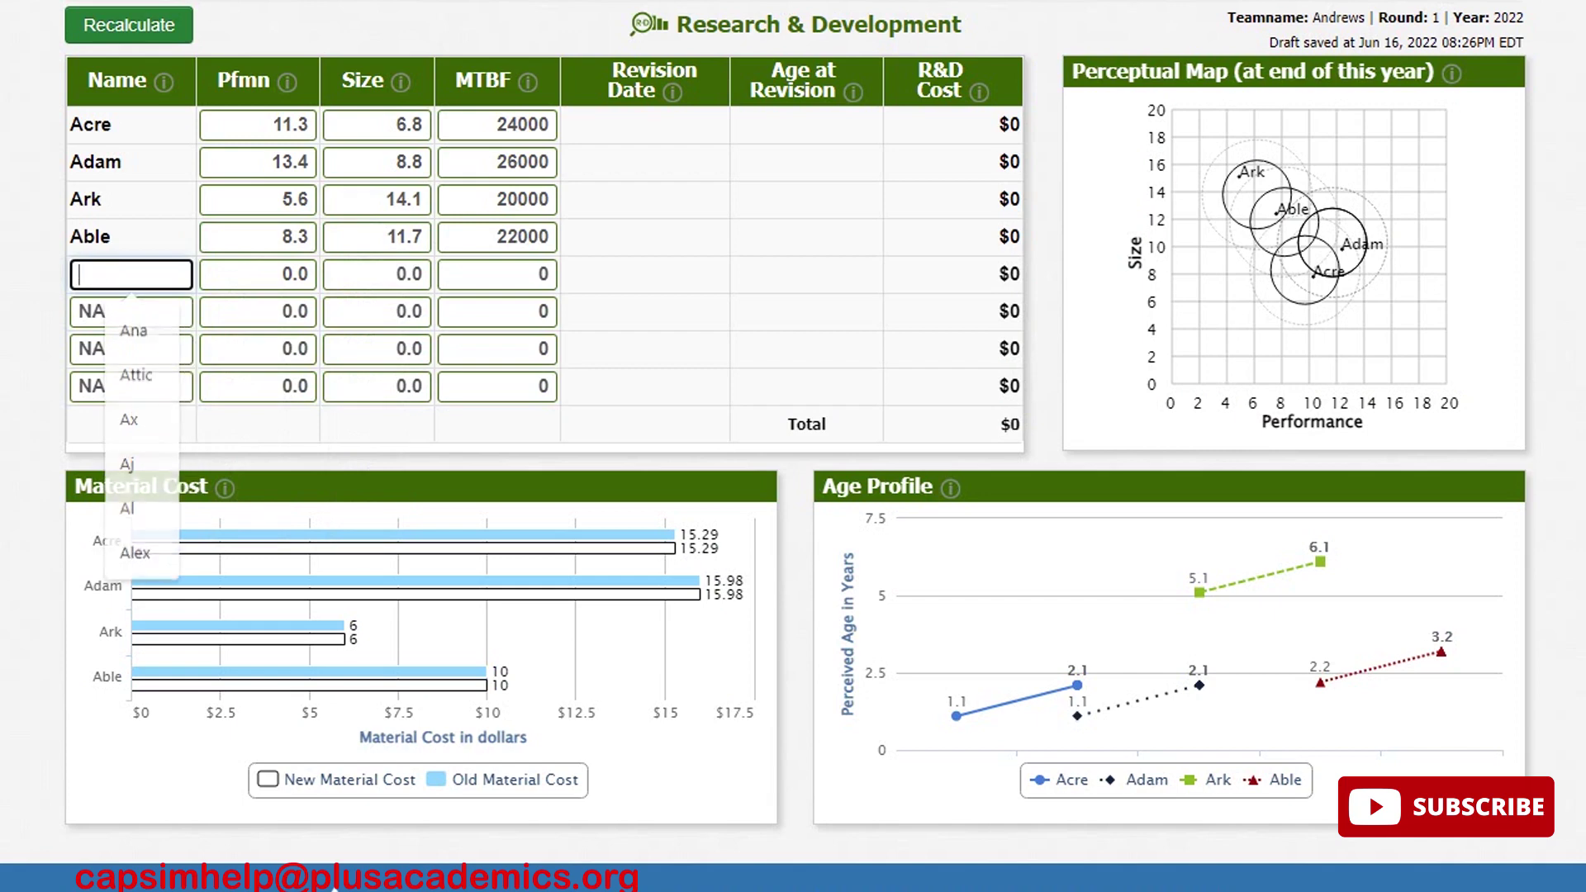
key(Escape)
text(na)
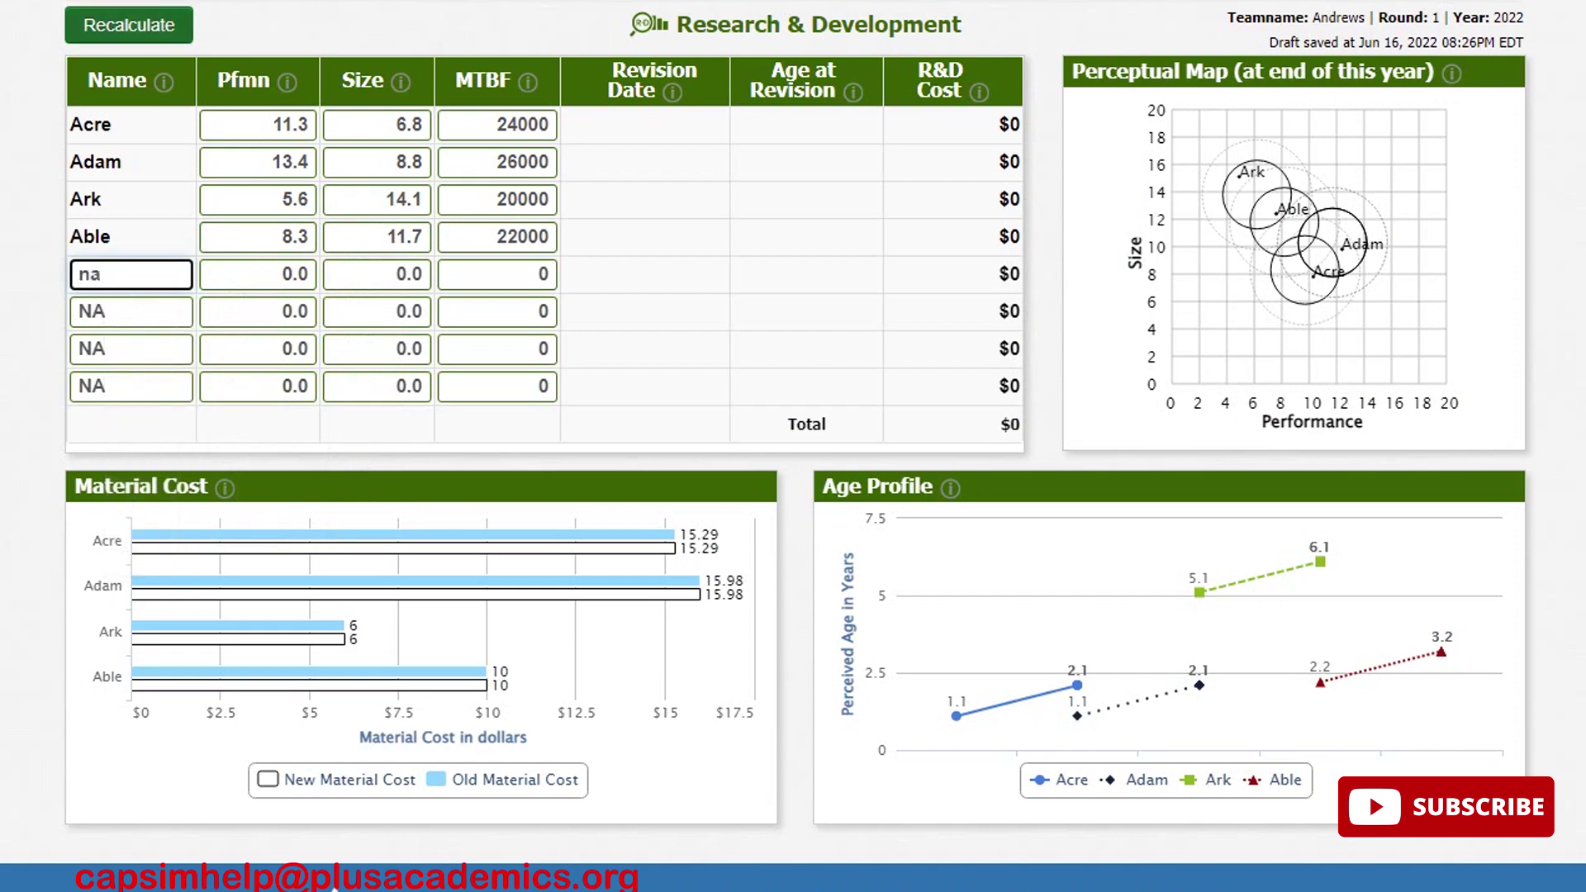
Recalculate the R&D projections, set Ark's size to 14.2 and recalculate again
click(129, 25)
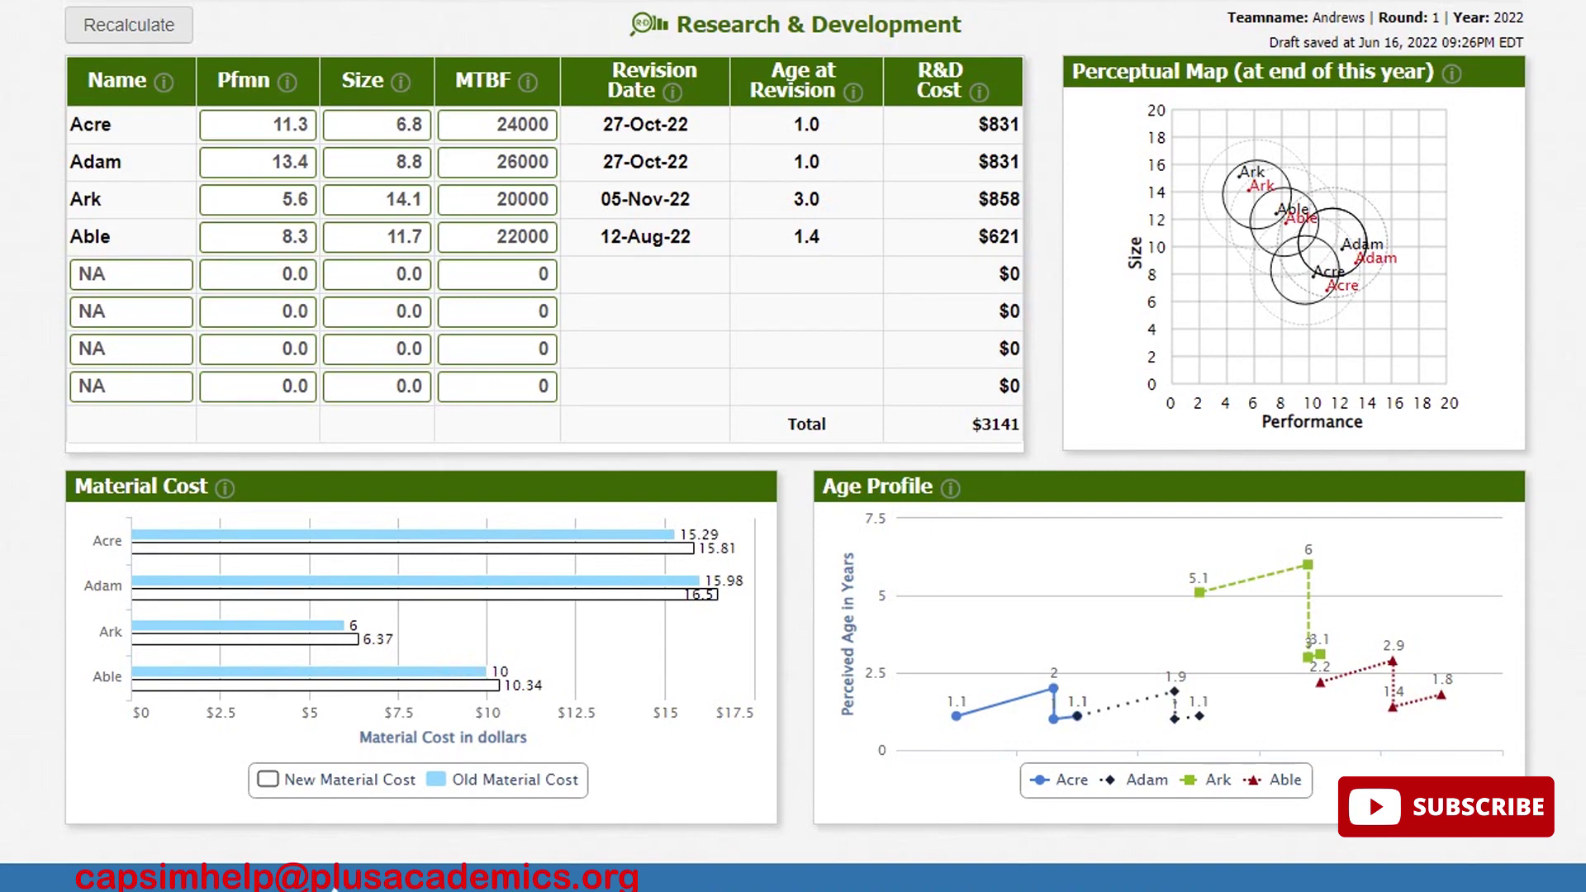
click(419, 200)
key(BackSpace)
text(2)
click(128, 25)
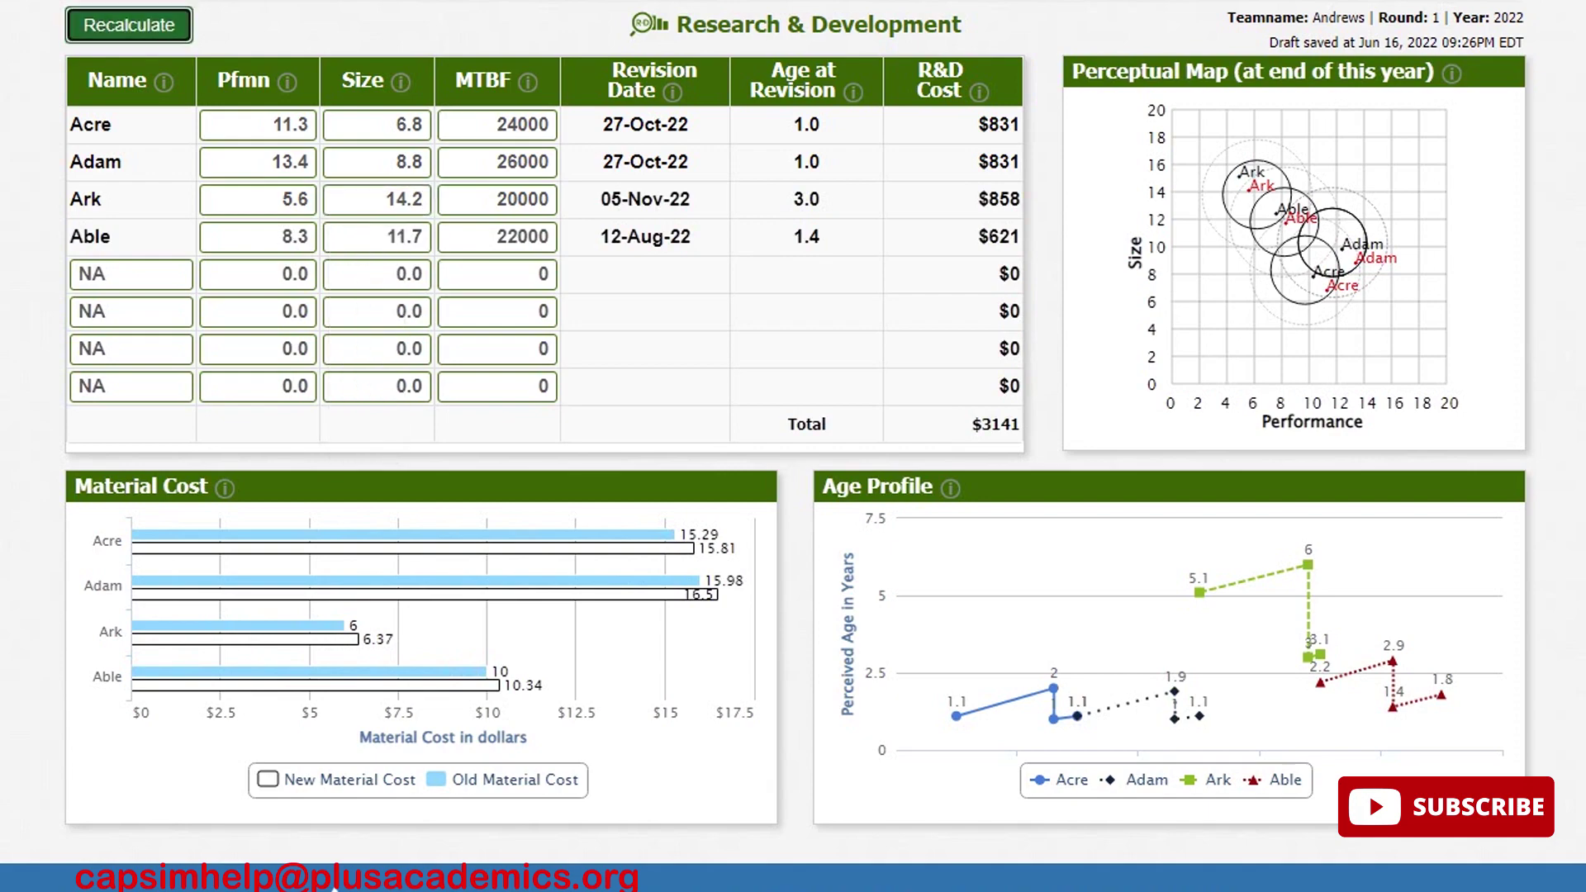
key(Return)
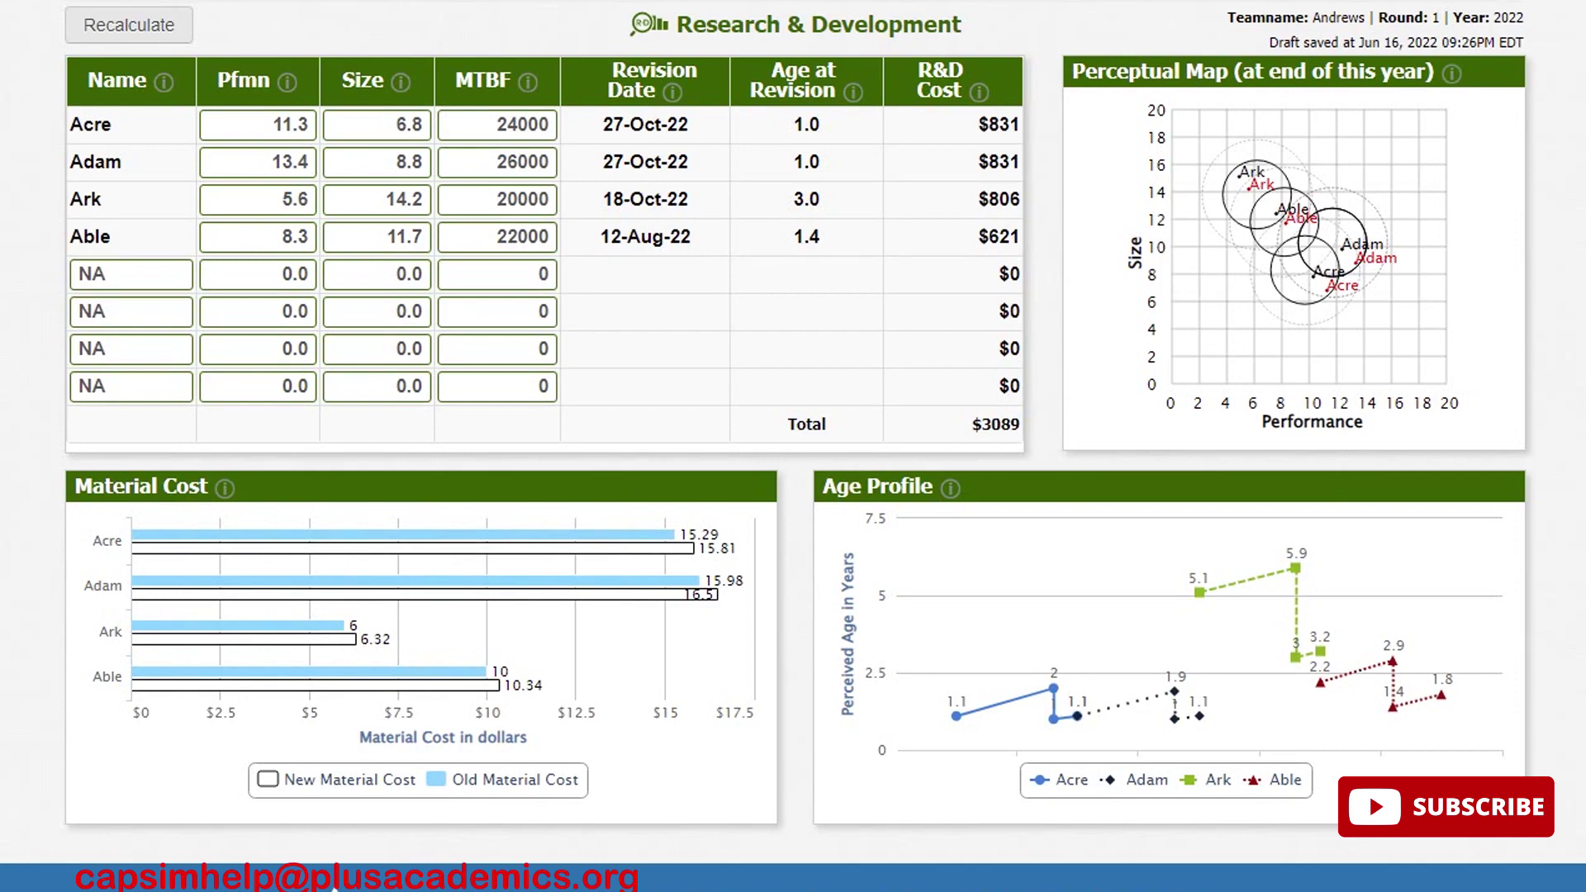
Set Able's performance to 8.4 and its size to 11.6, and recalculate the projections
click(308, 237)
key(BackSpace)
text(4)
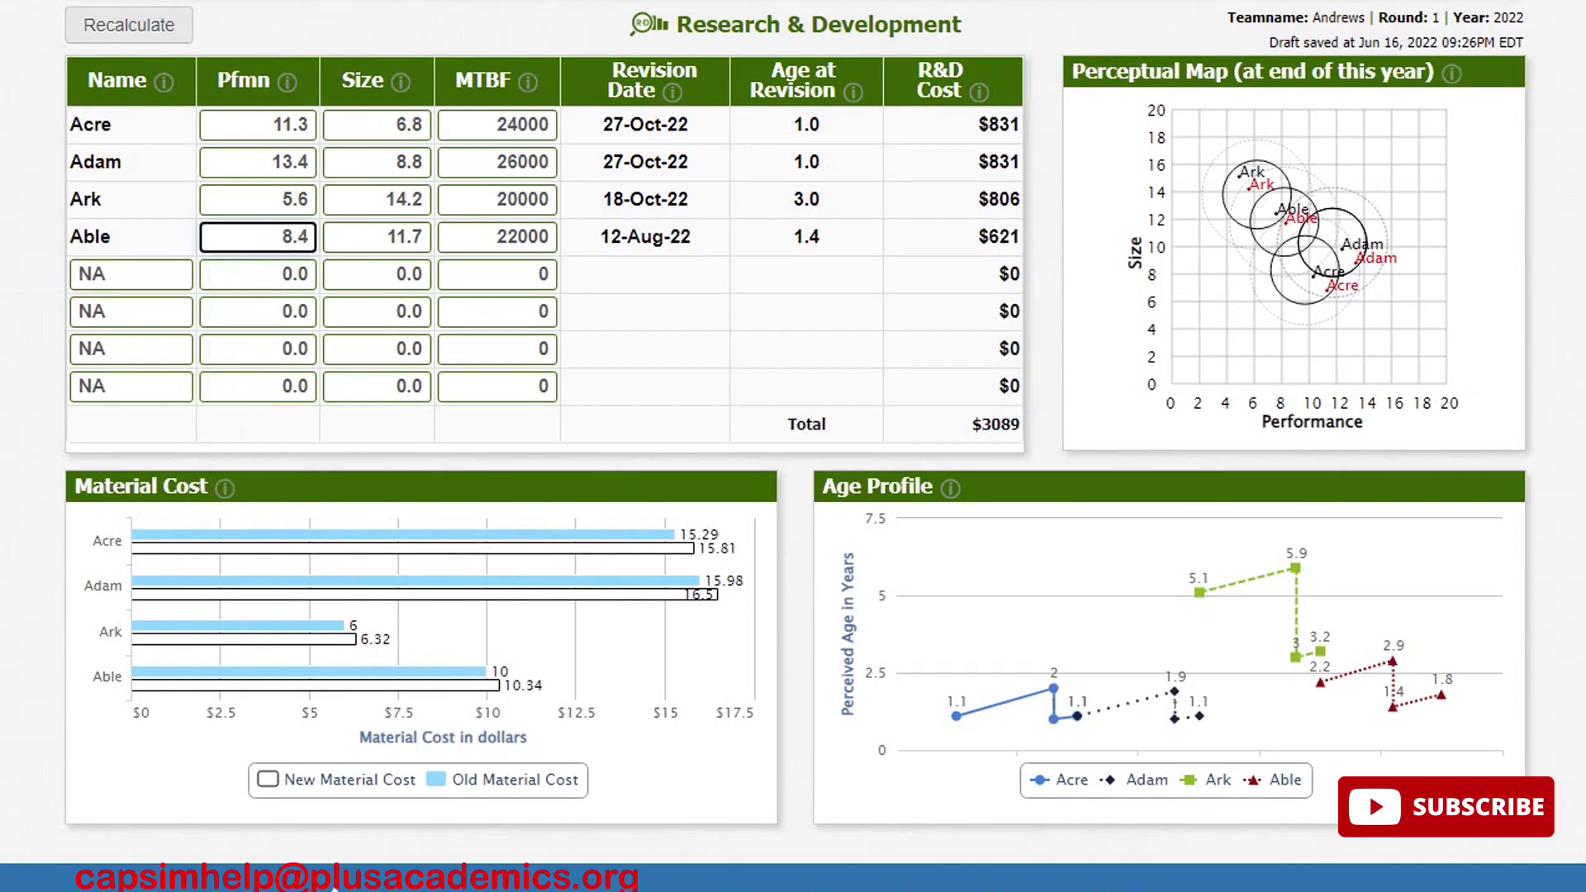
click(421, 237)
key(BackSpace)
text(6)
key(Tab)
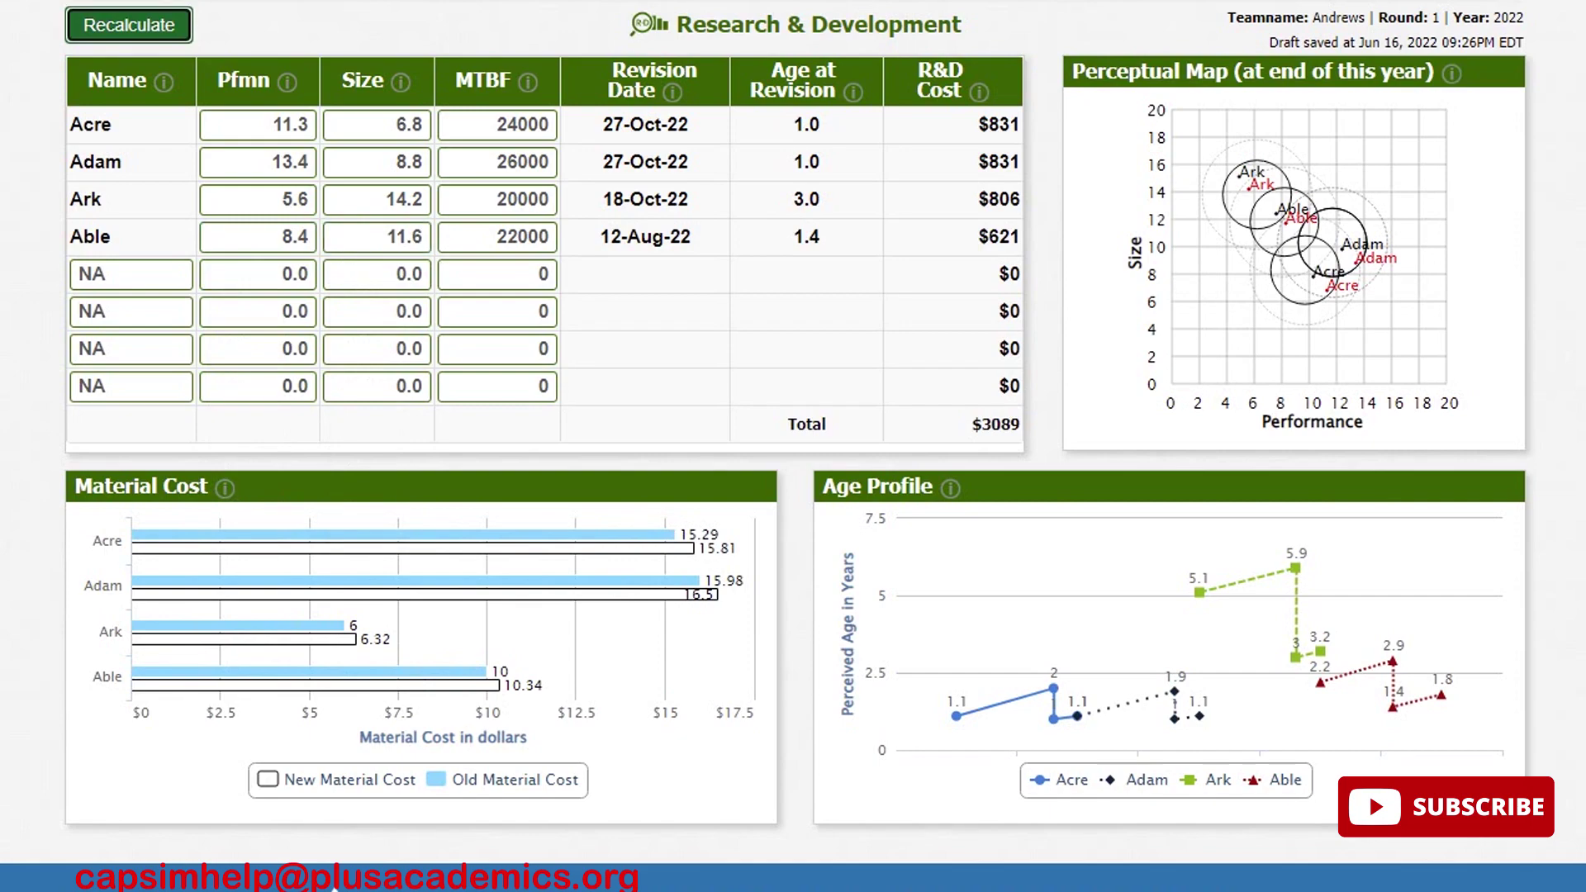
Add a new product named Alex with performance 11.0, size 9.0 and MTBF 22000
double_click(95, 274)
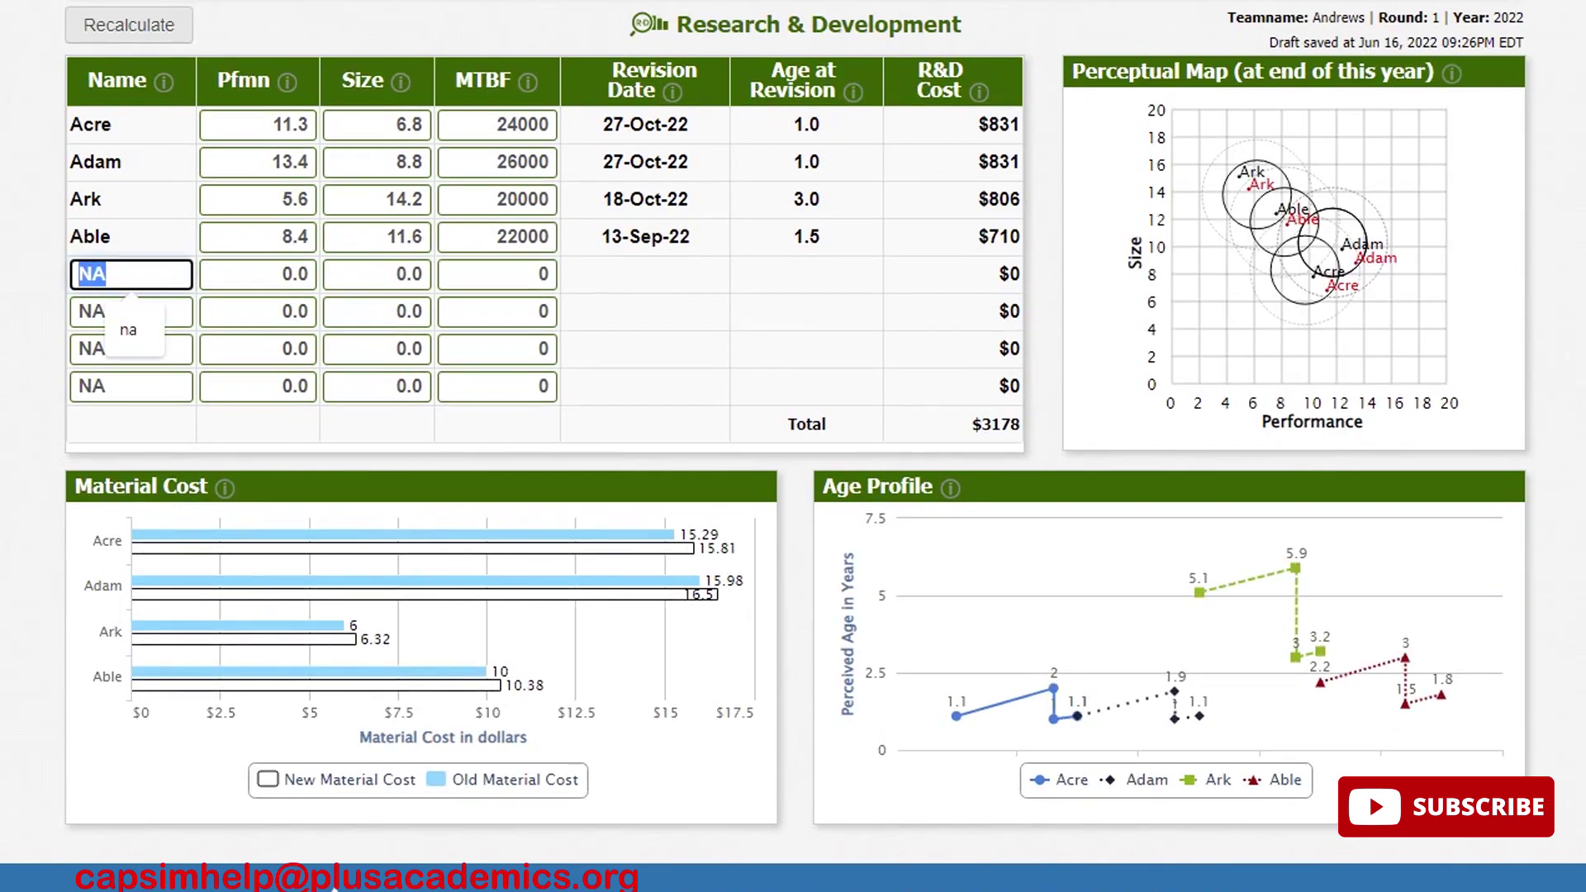
text(Alex)
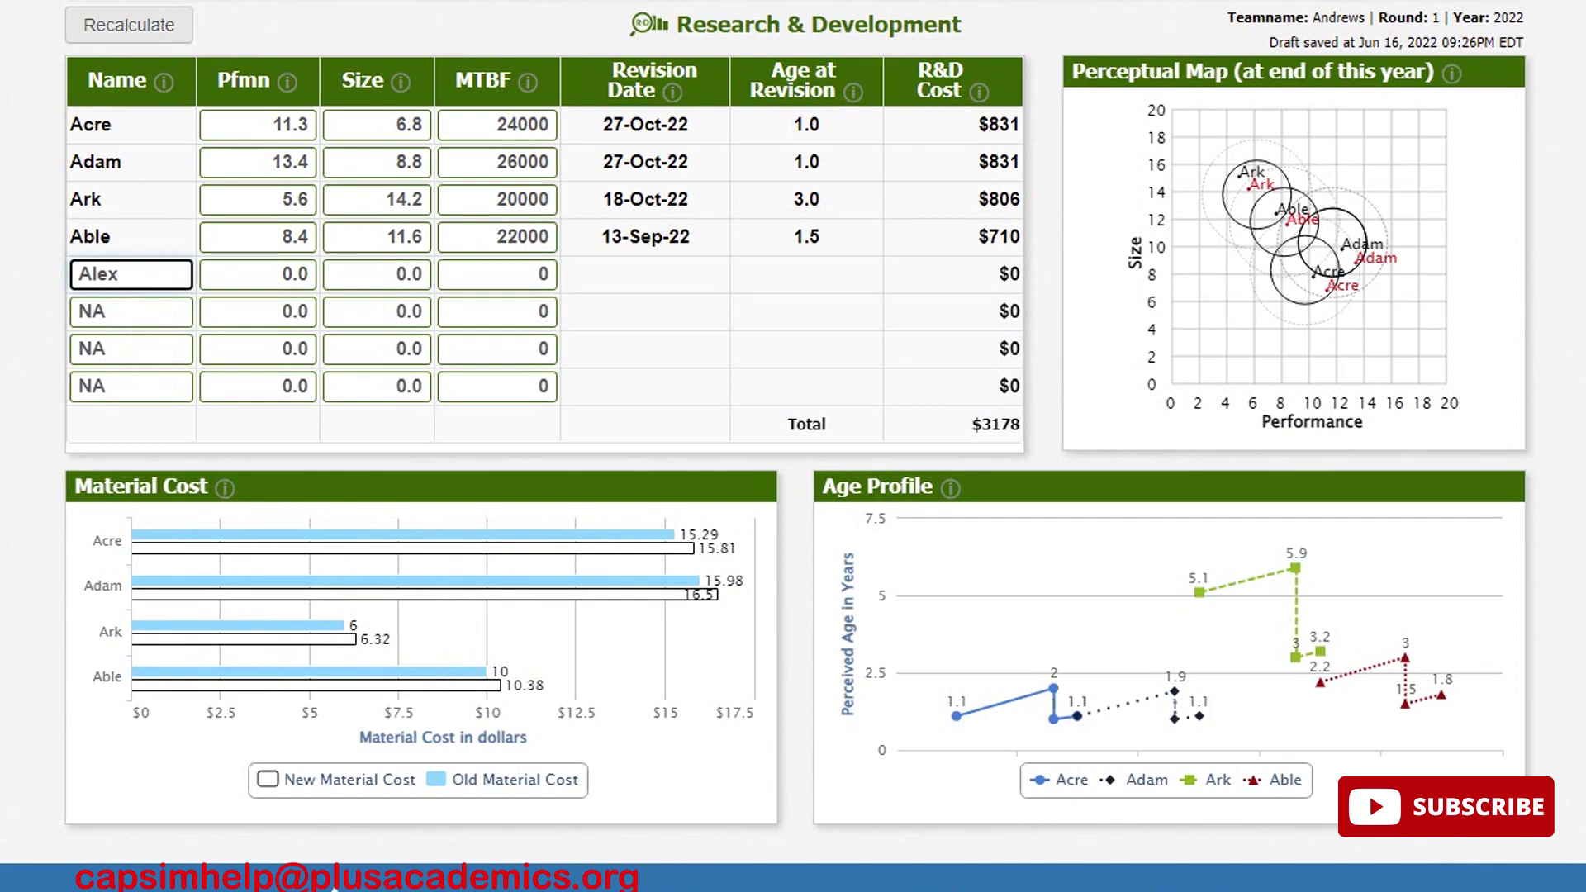
key(Tab)
text(11)
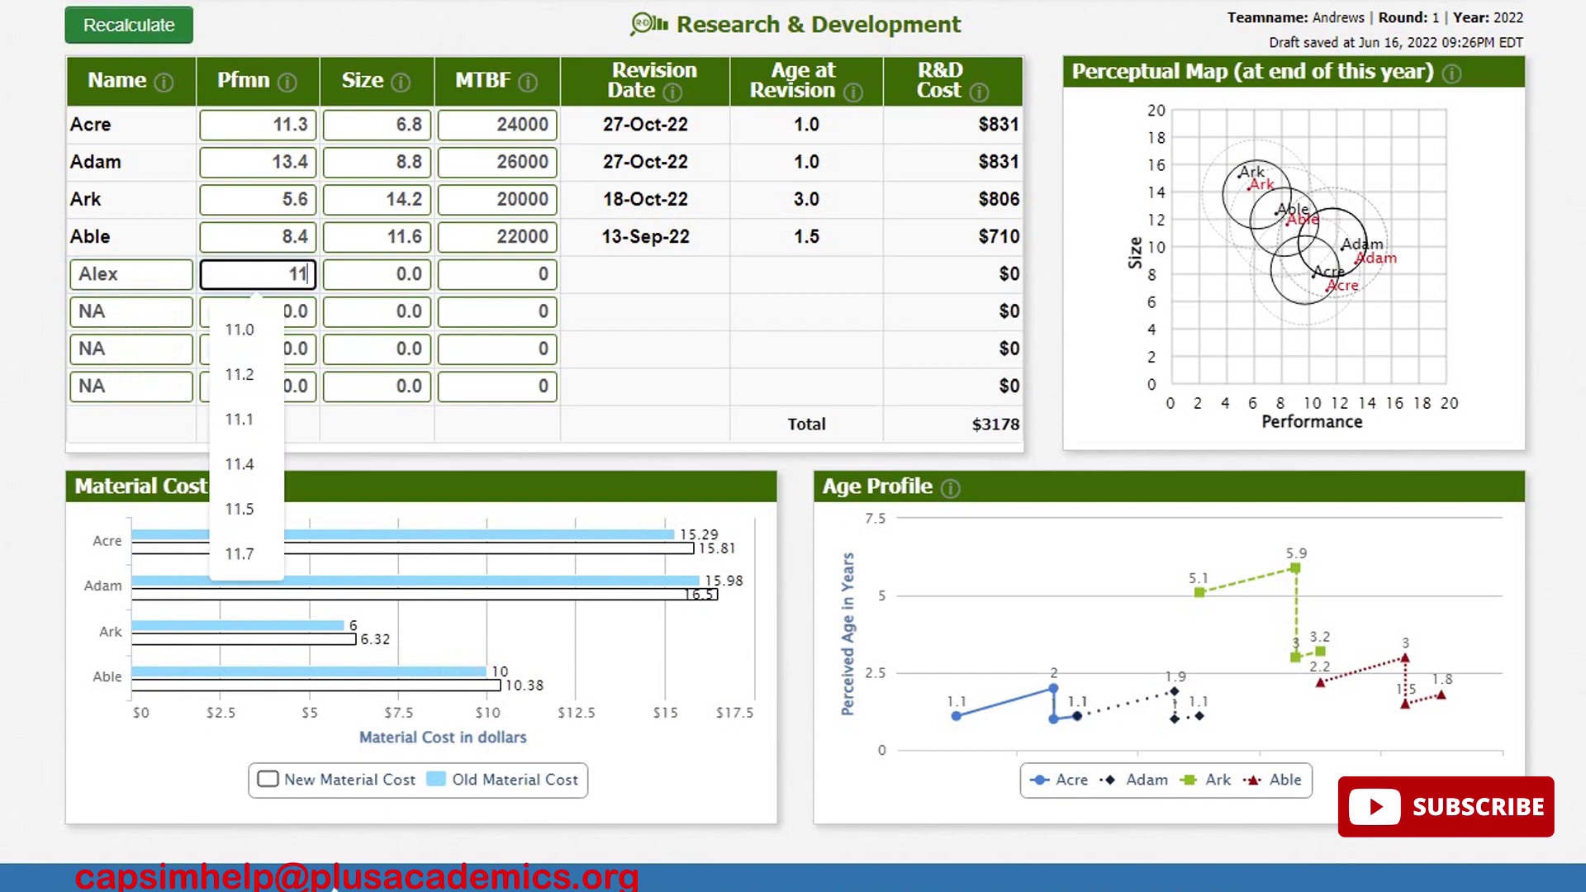
key(Tab)
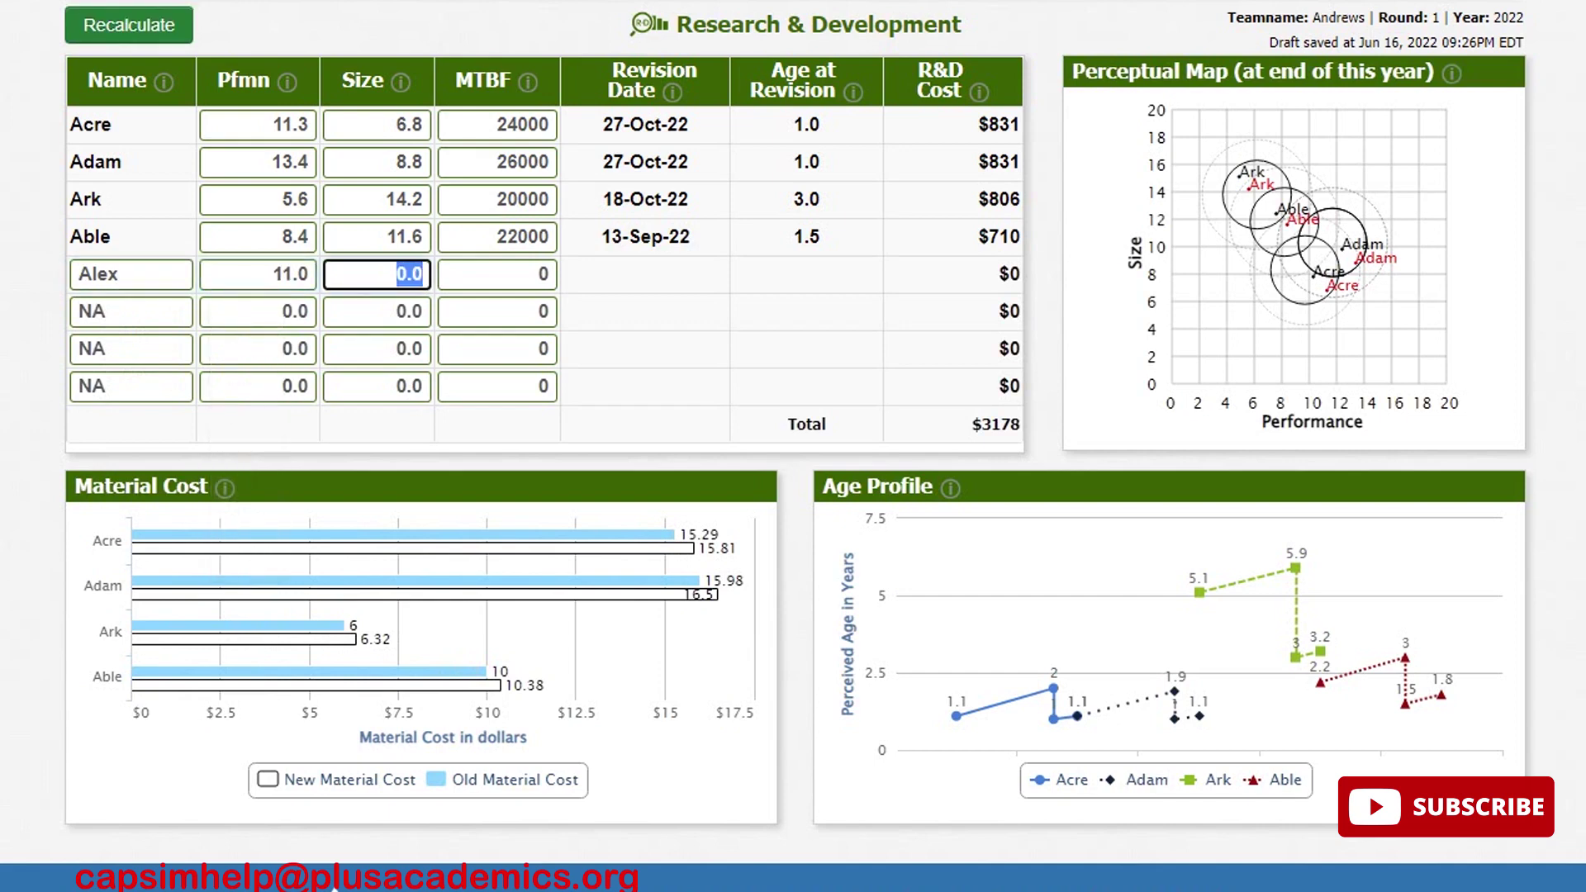
text(9)
key(Tab)
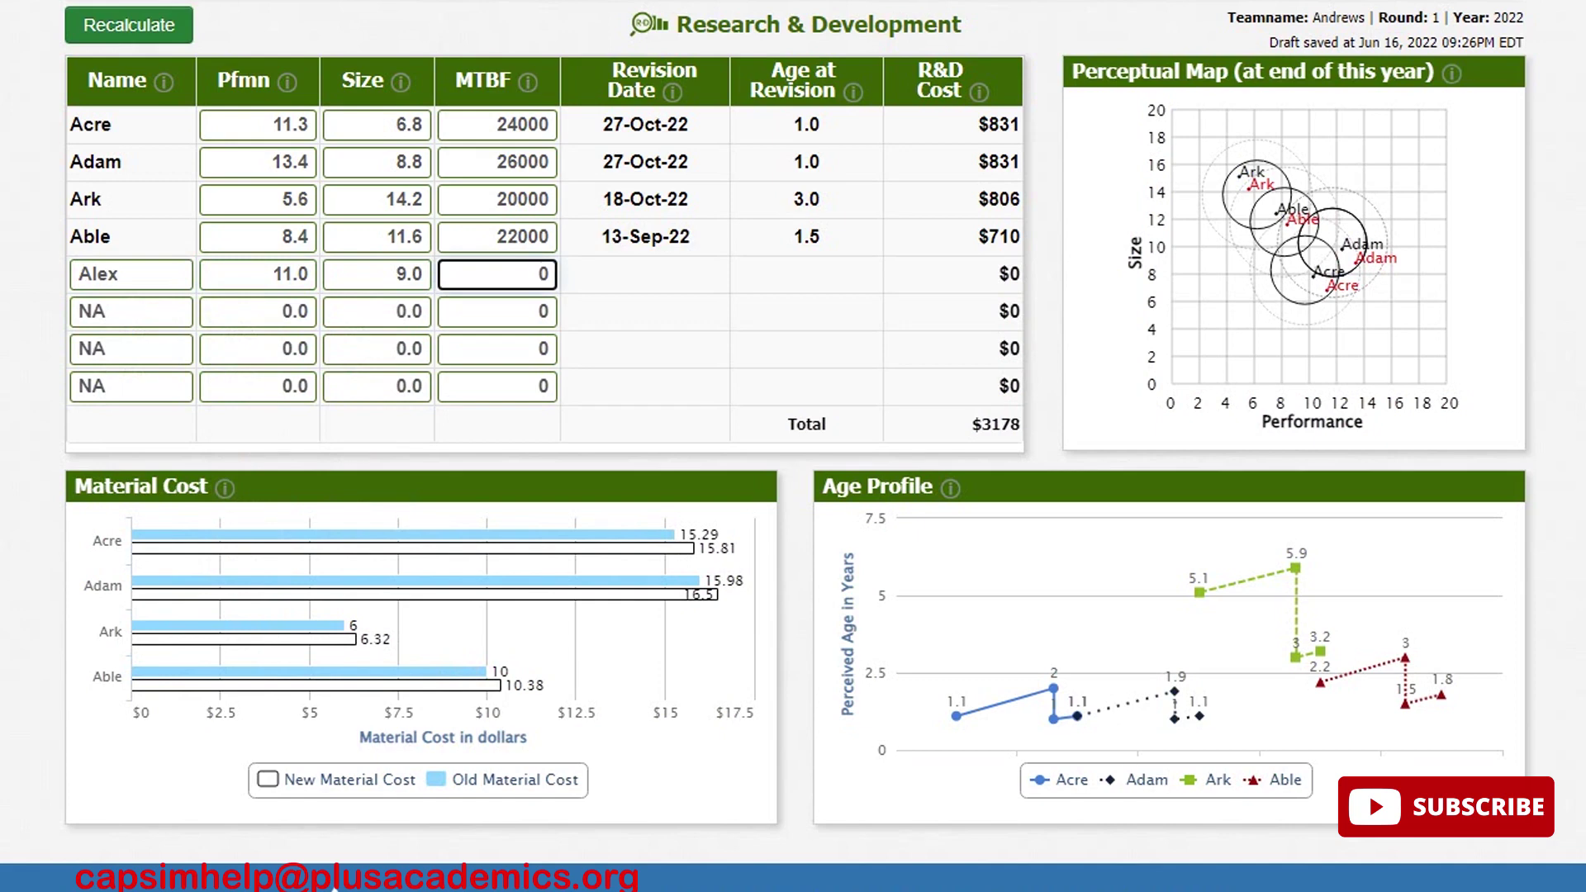
text(22000)
Add a second new product named Abel with performance 12.3, size 5.8 and MTBF 24000
key(Tab)
text(A)
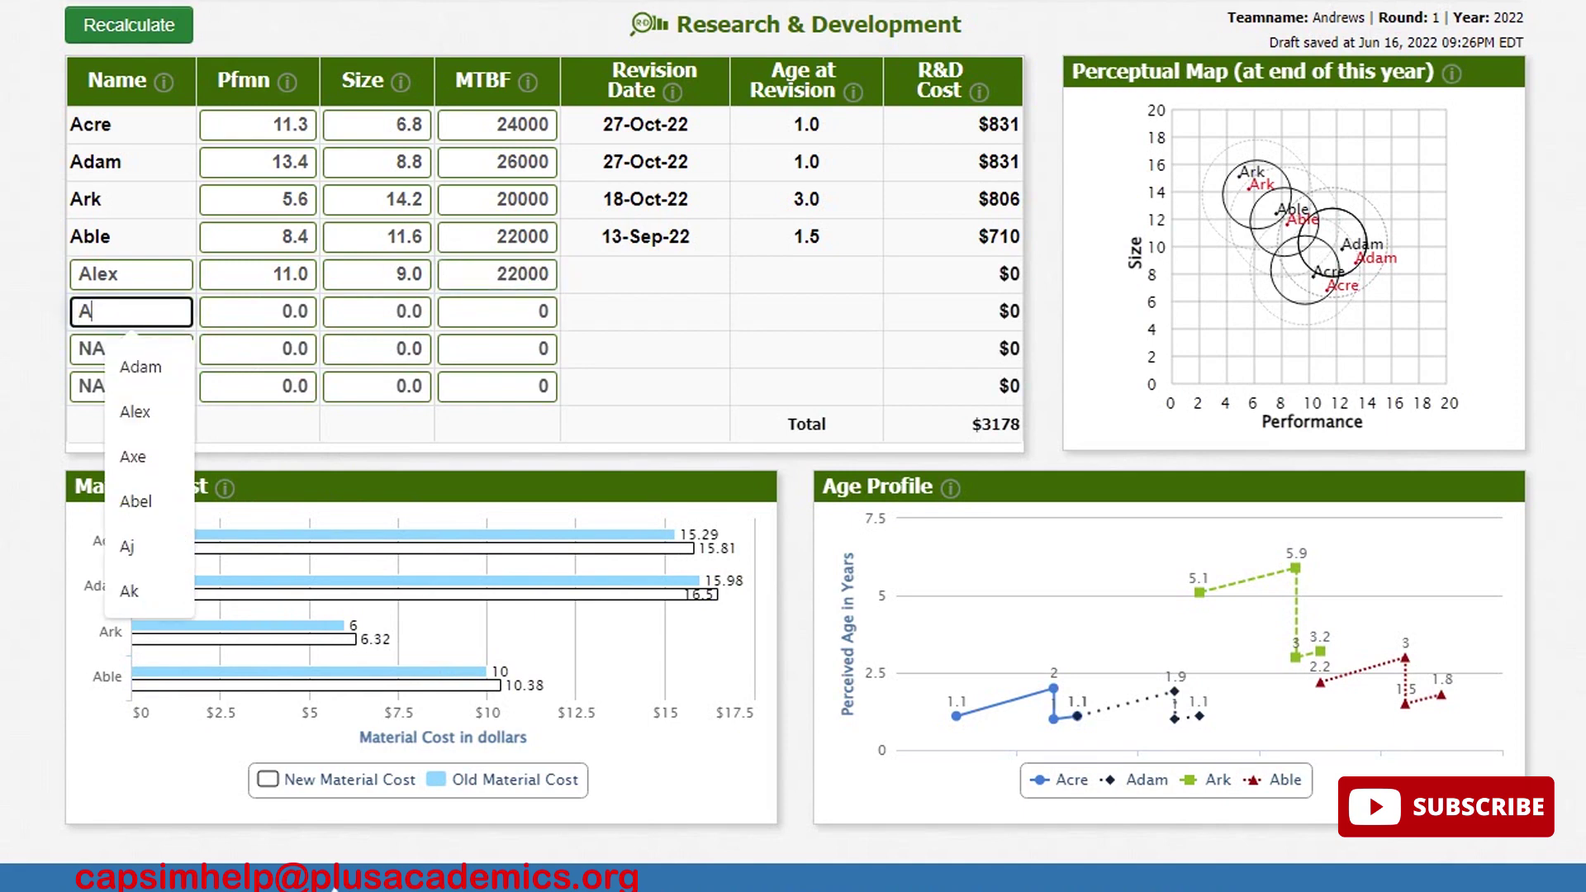
text(bel)
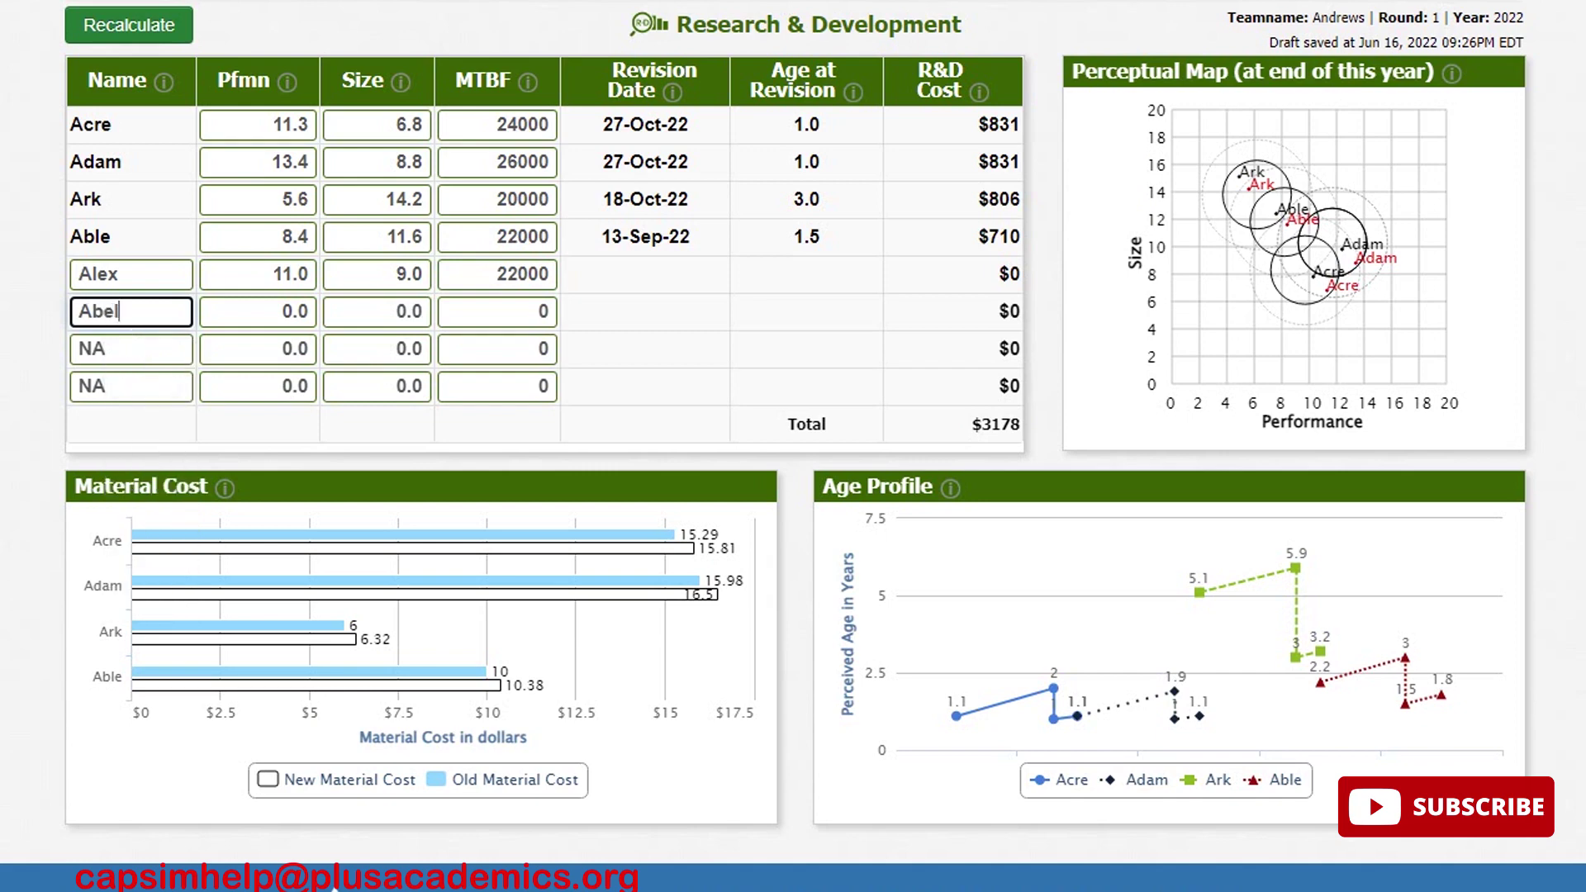
key(Tab)
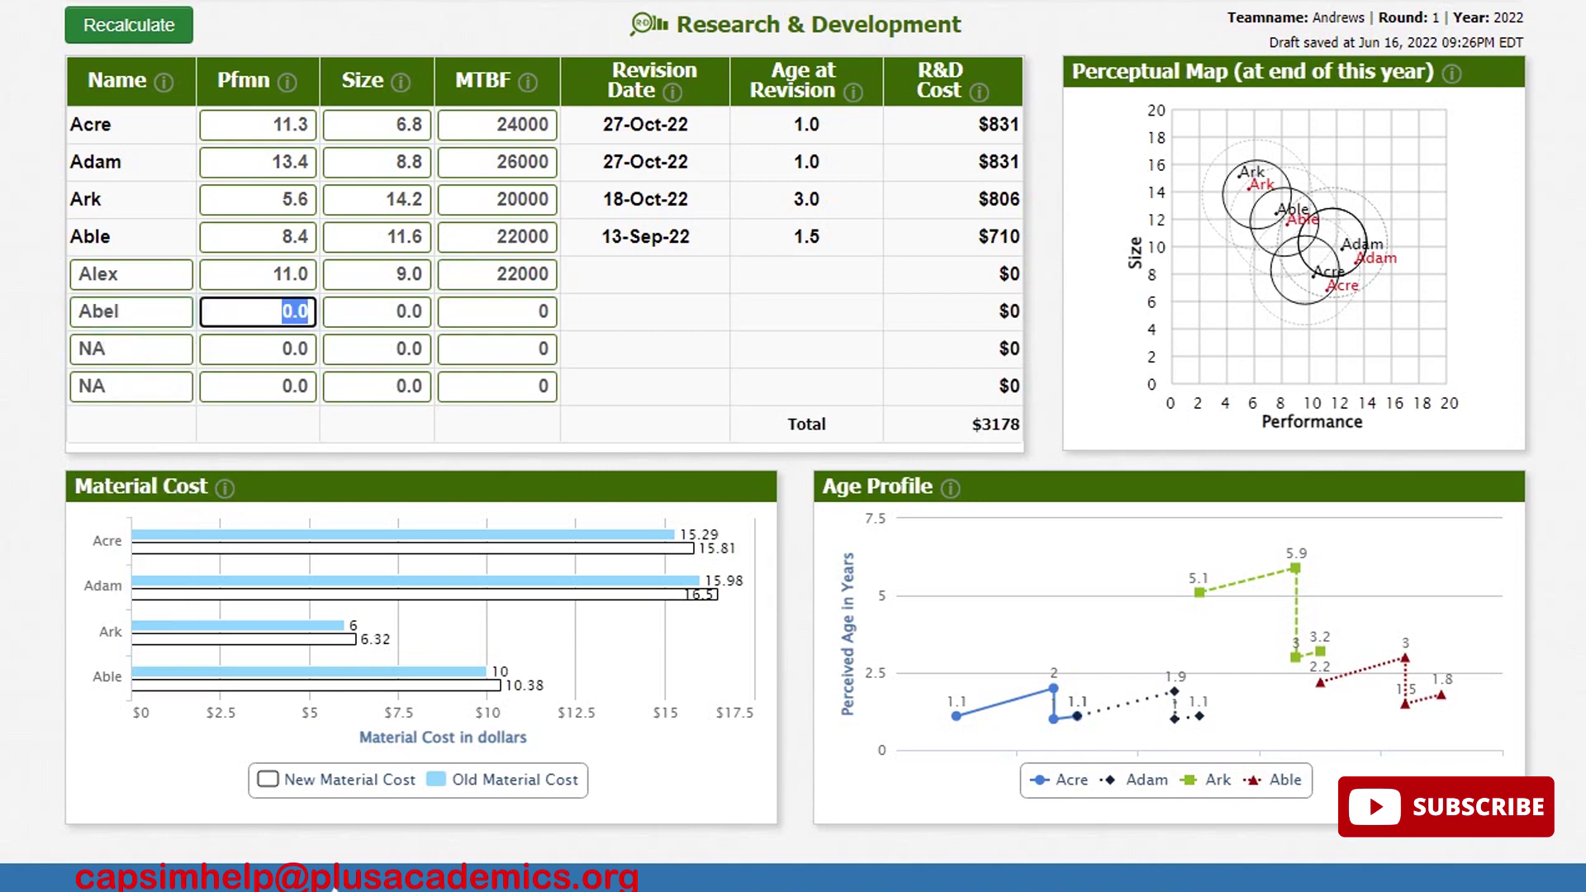
text(12.3)
key(Tab)
text(5.8)
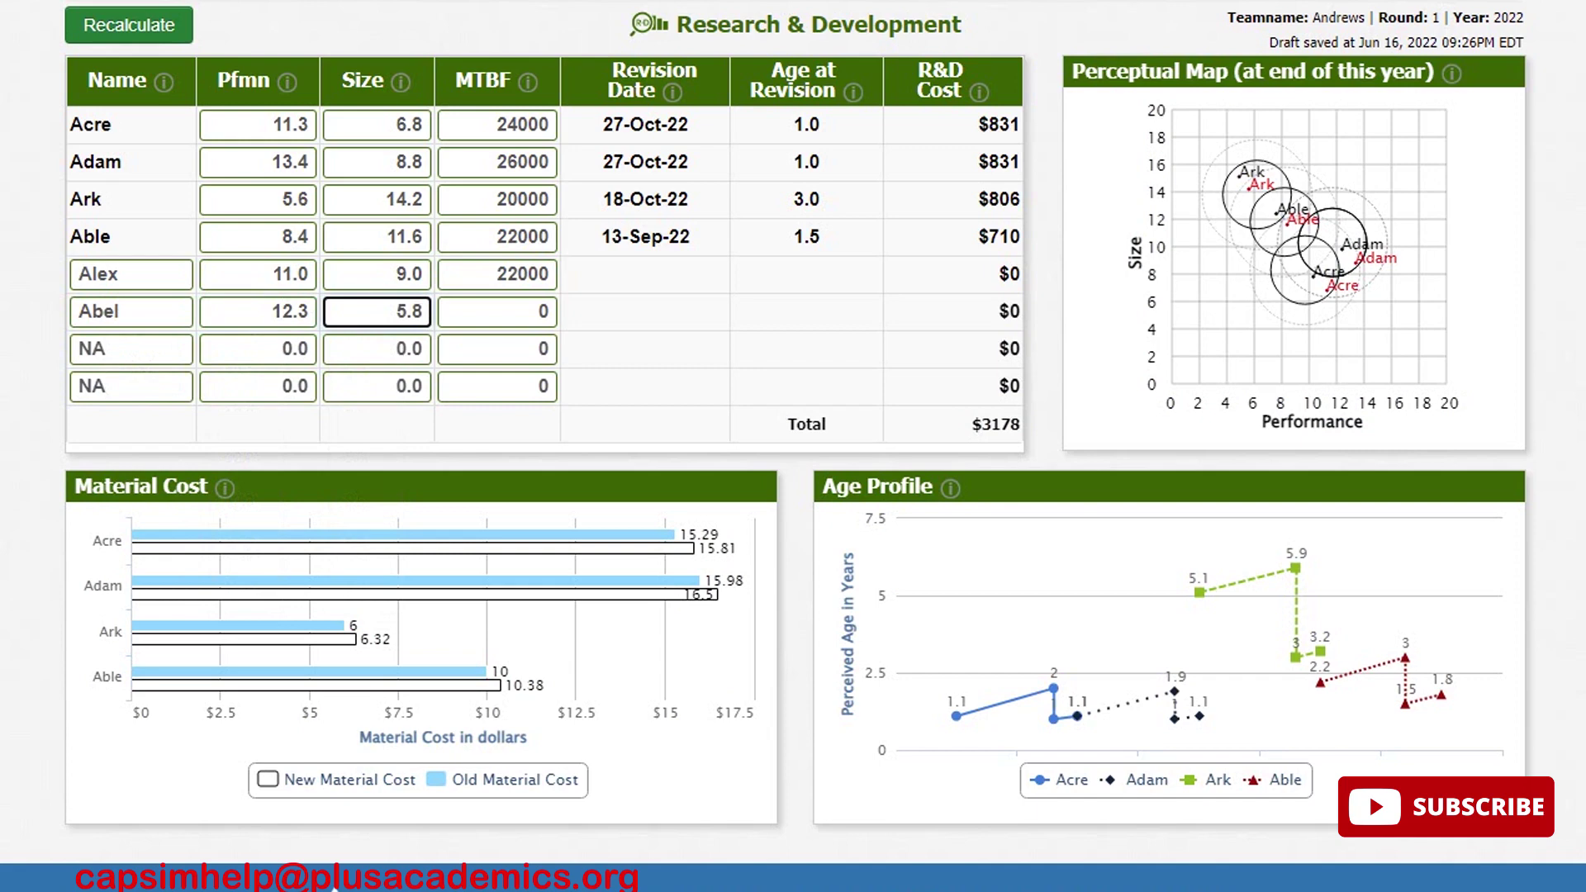
key(Tab)
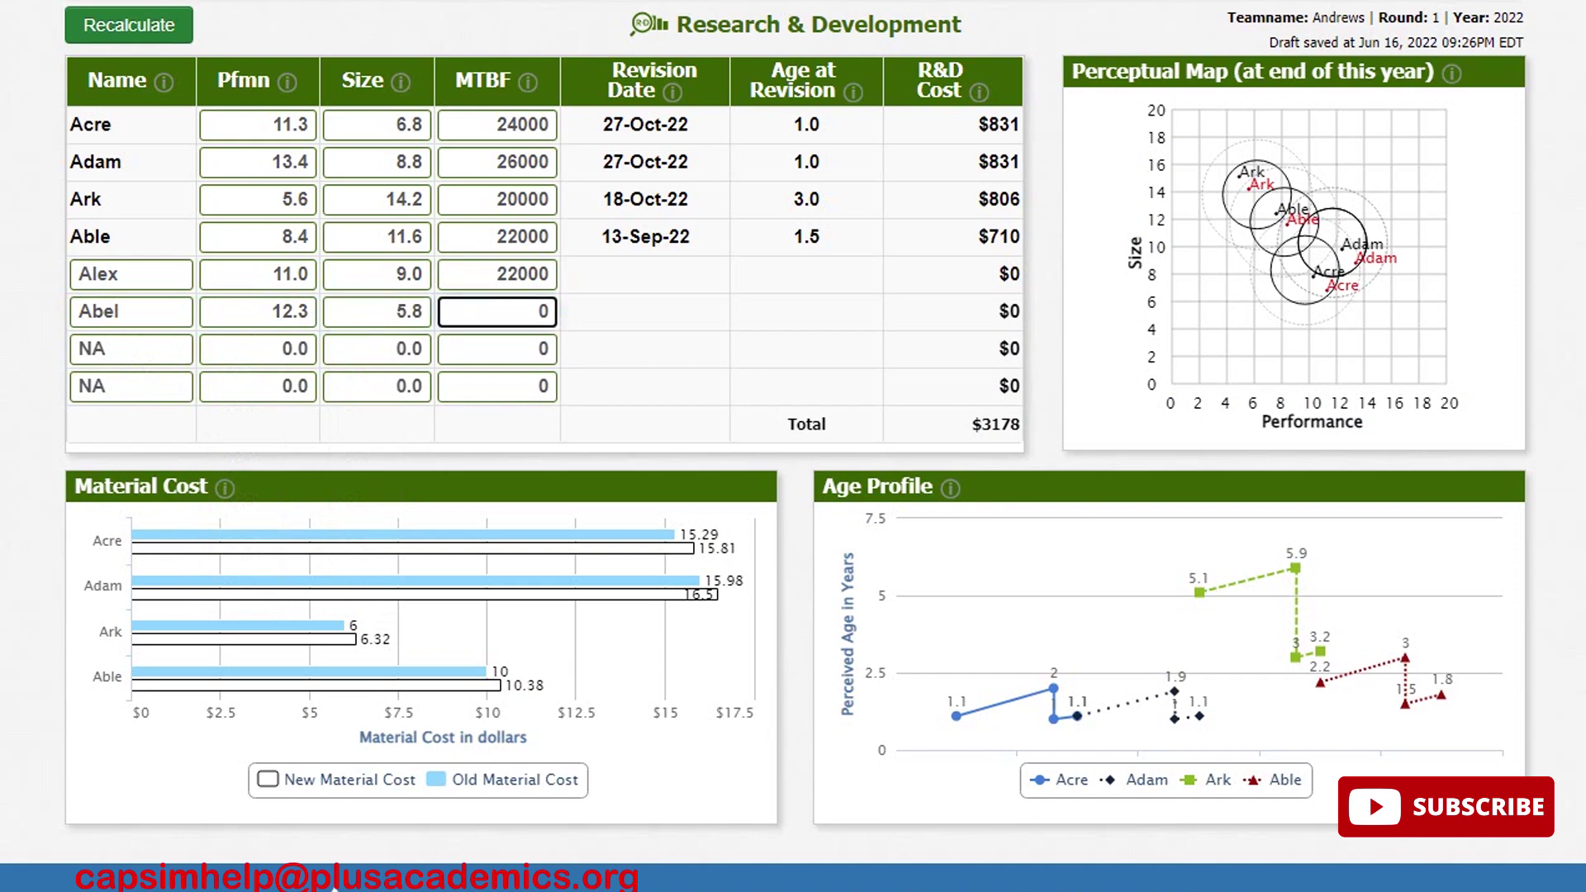
text(24000)
Enter performance 14.4, size 7.8 and MTBF 26000 in the unnamed product row below Abel
double_click(294, 349)
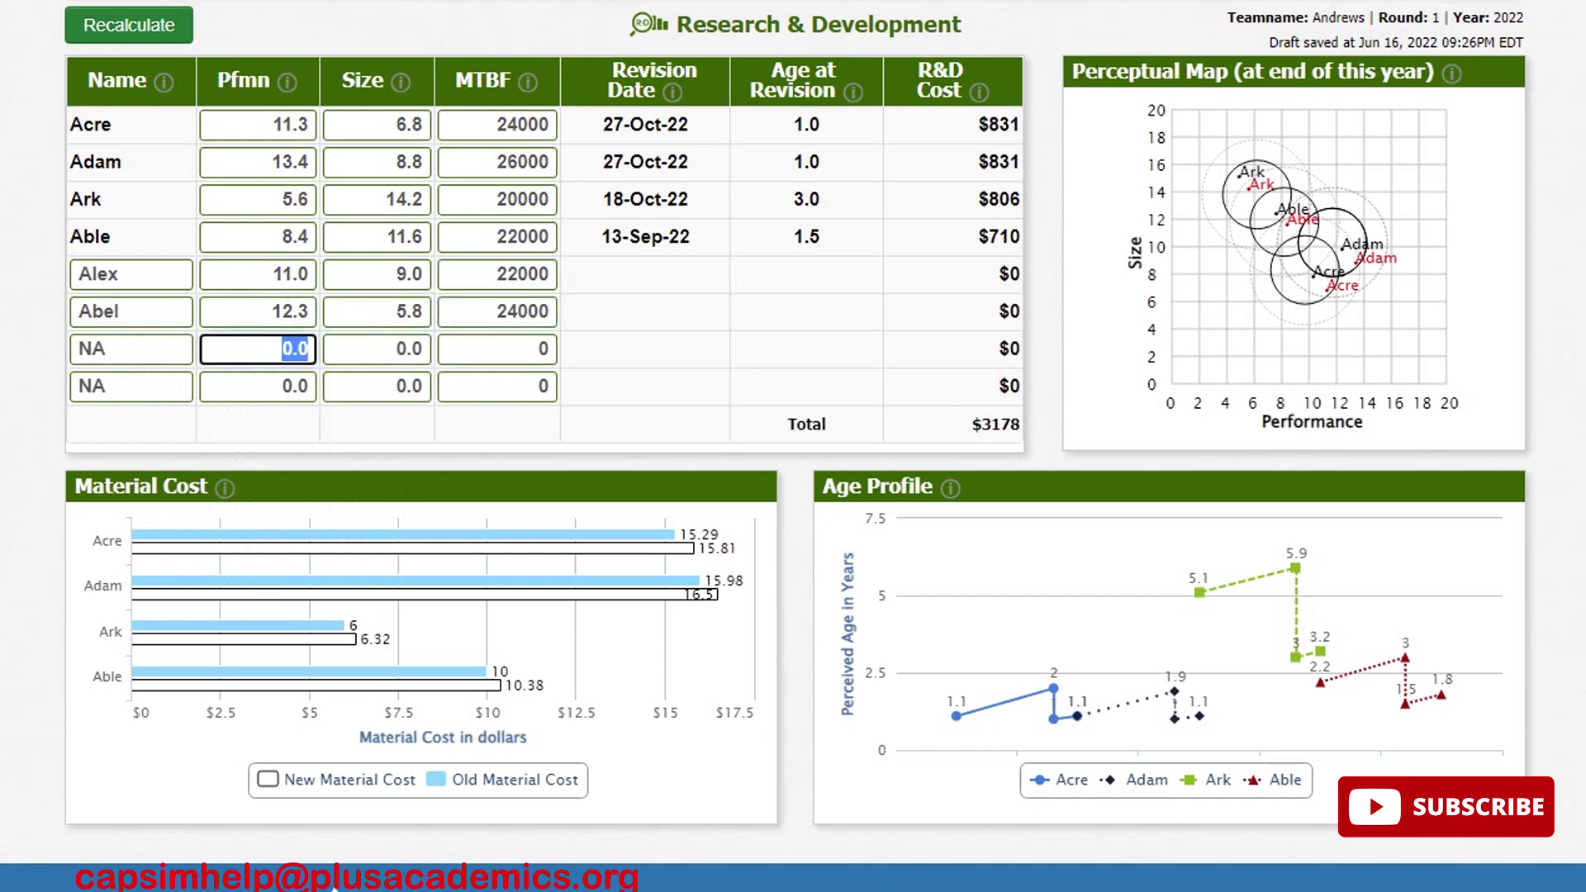
text(14.4)
key(Tab)
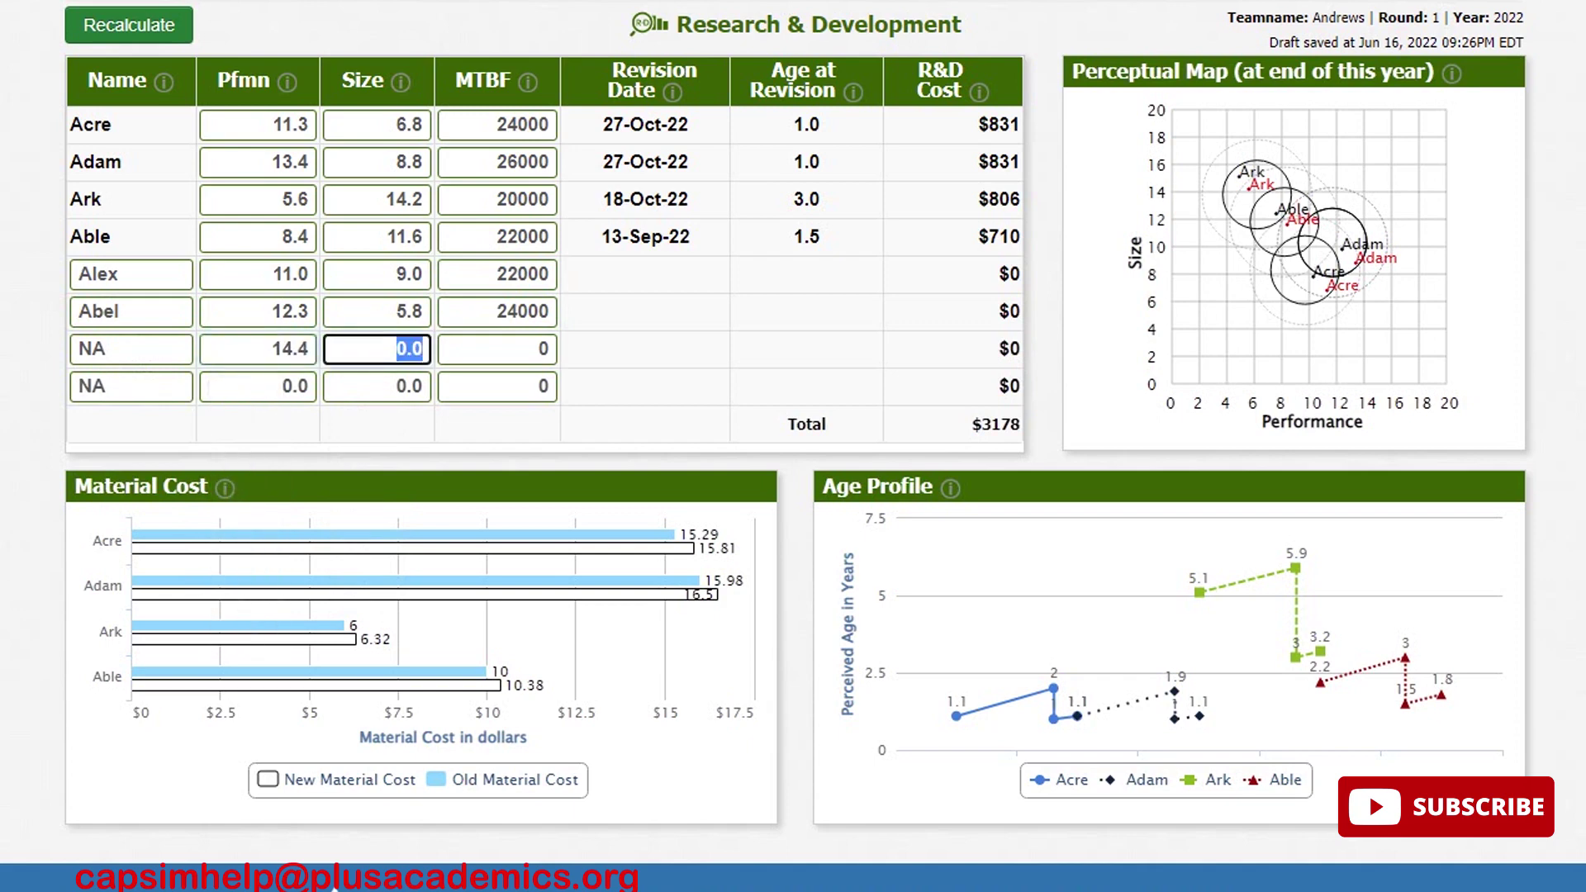
text(7.8)
key(Tab)
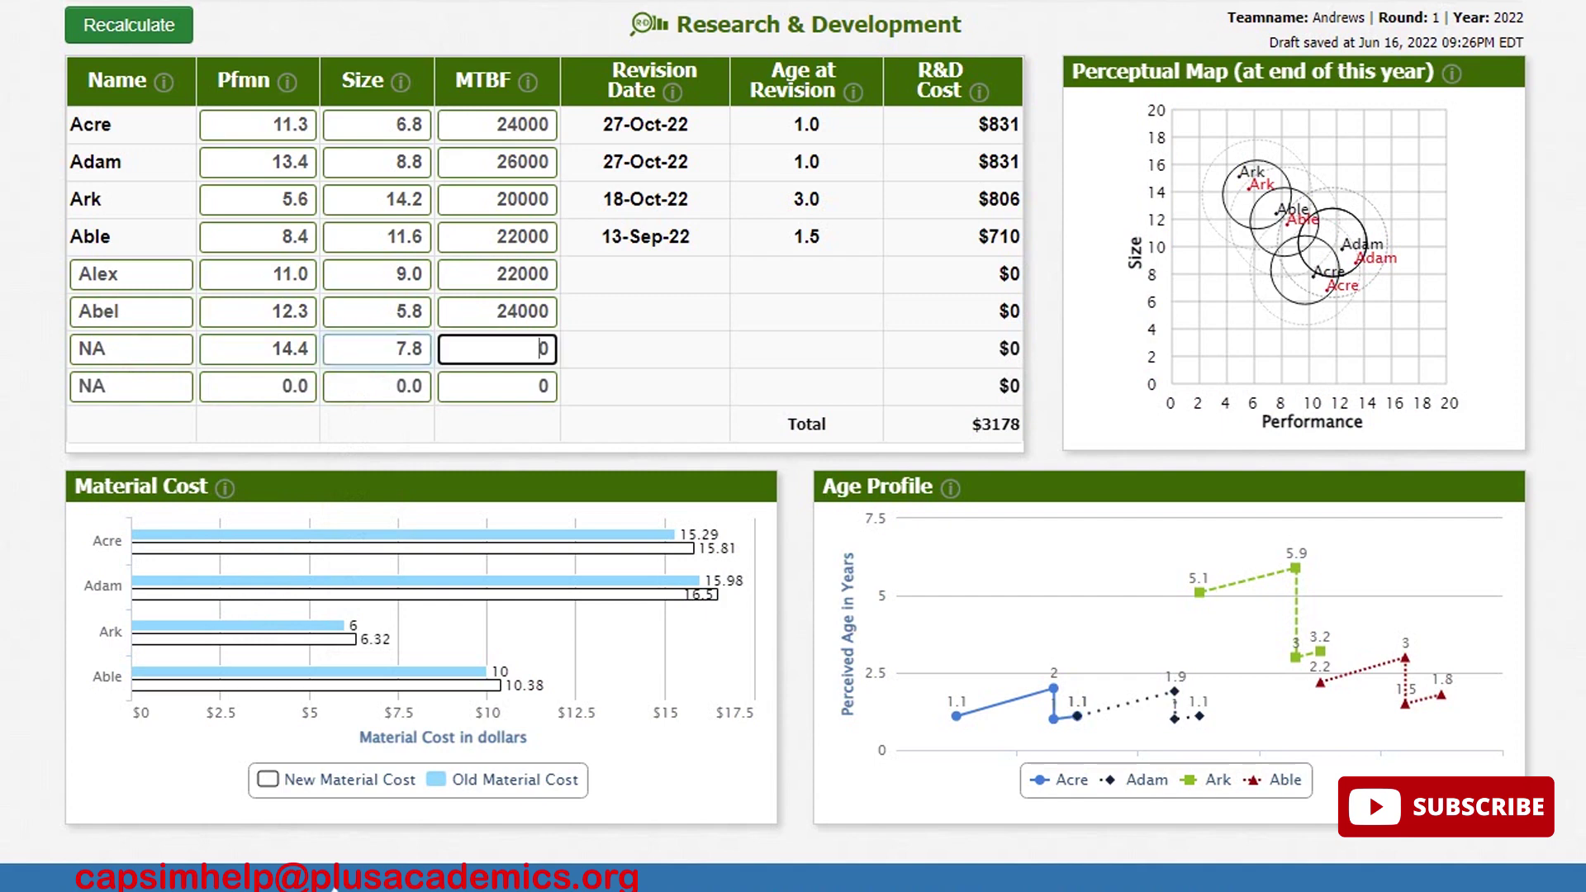
text(26000)
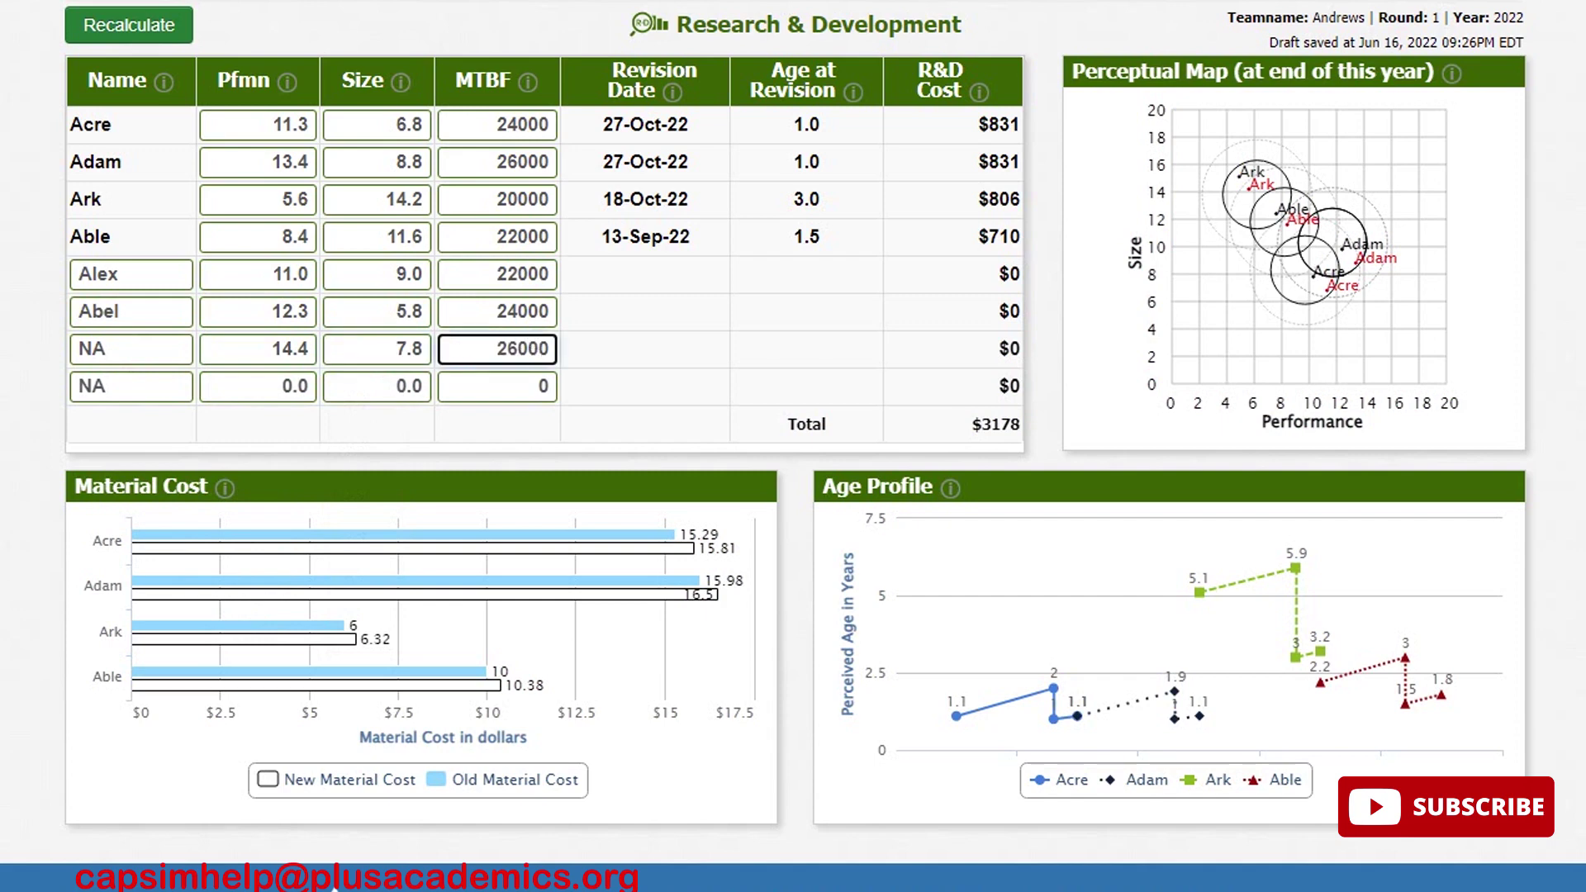
Recalculate the R&D projections with the new products Alex and Abel included
click(128, 25)
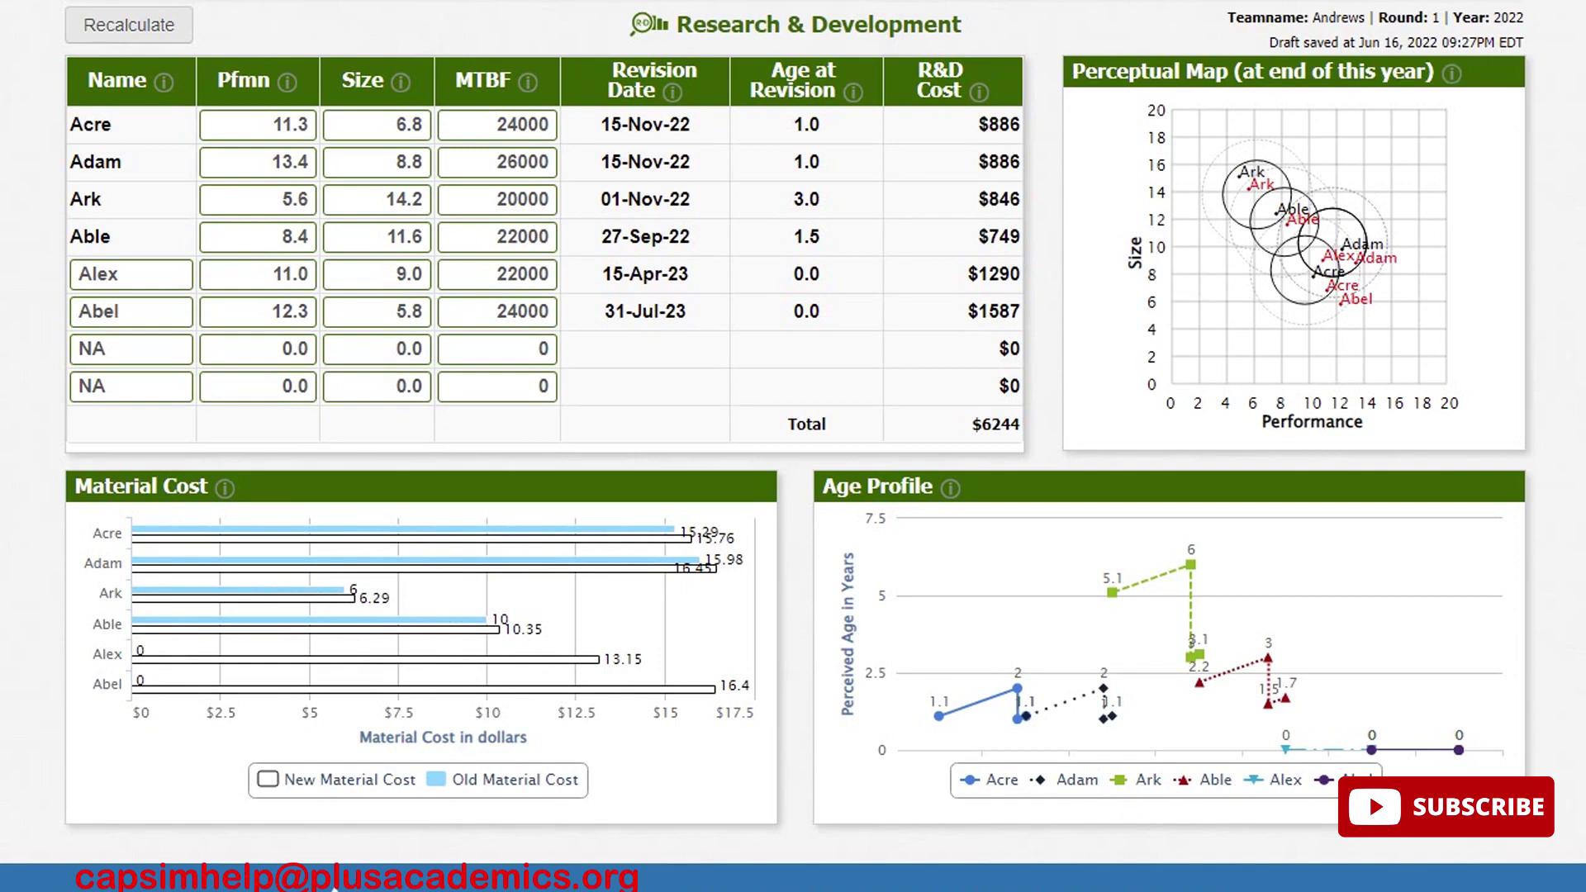
Switch to the TQM Initiative decisions and set the CPI Systems budget to 1500
click(417, 3)
click(425, 186)
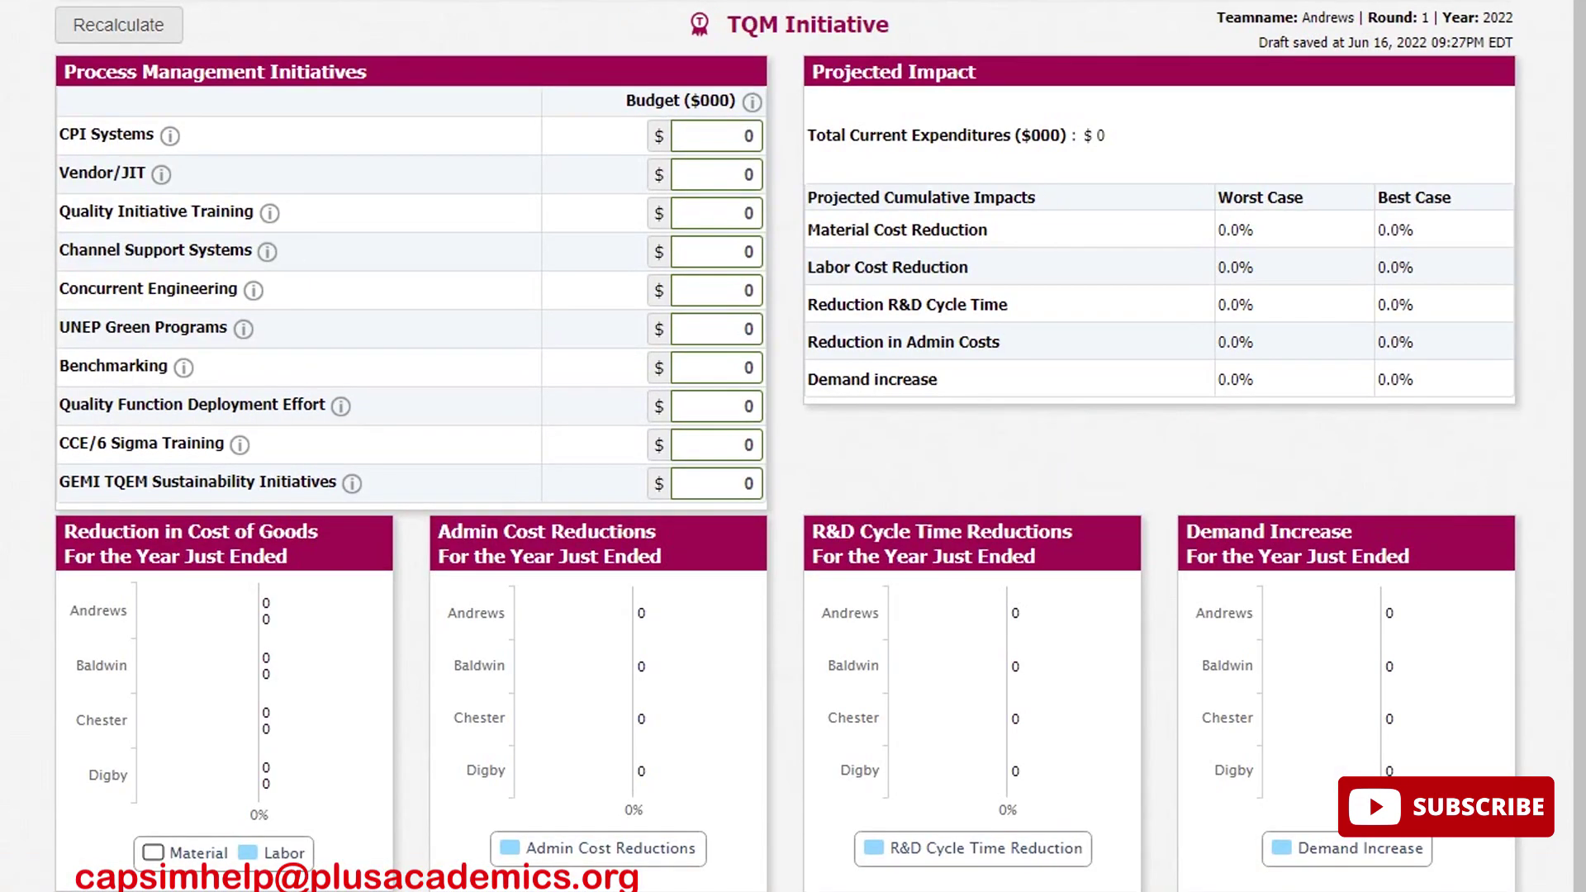
click(716, 136)
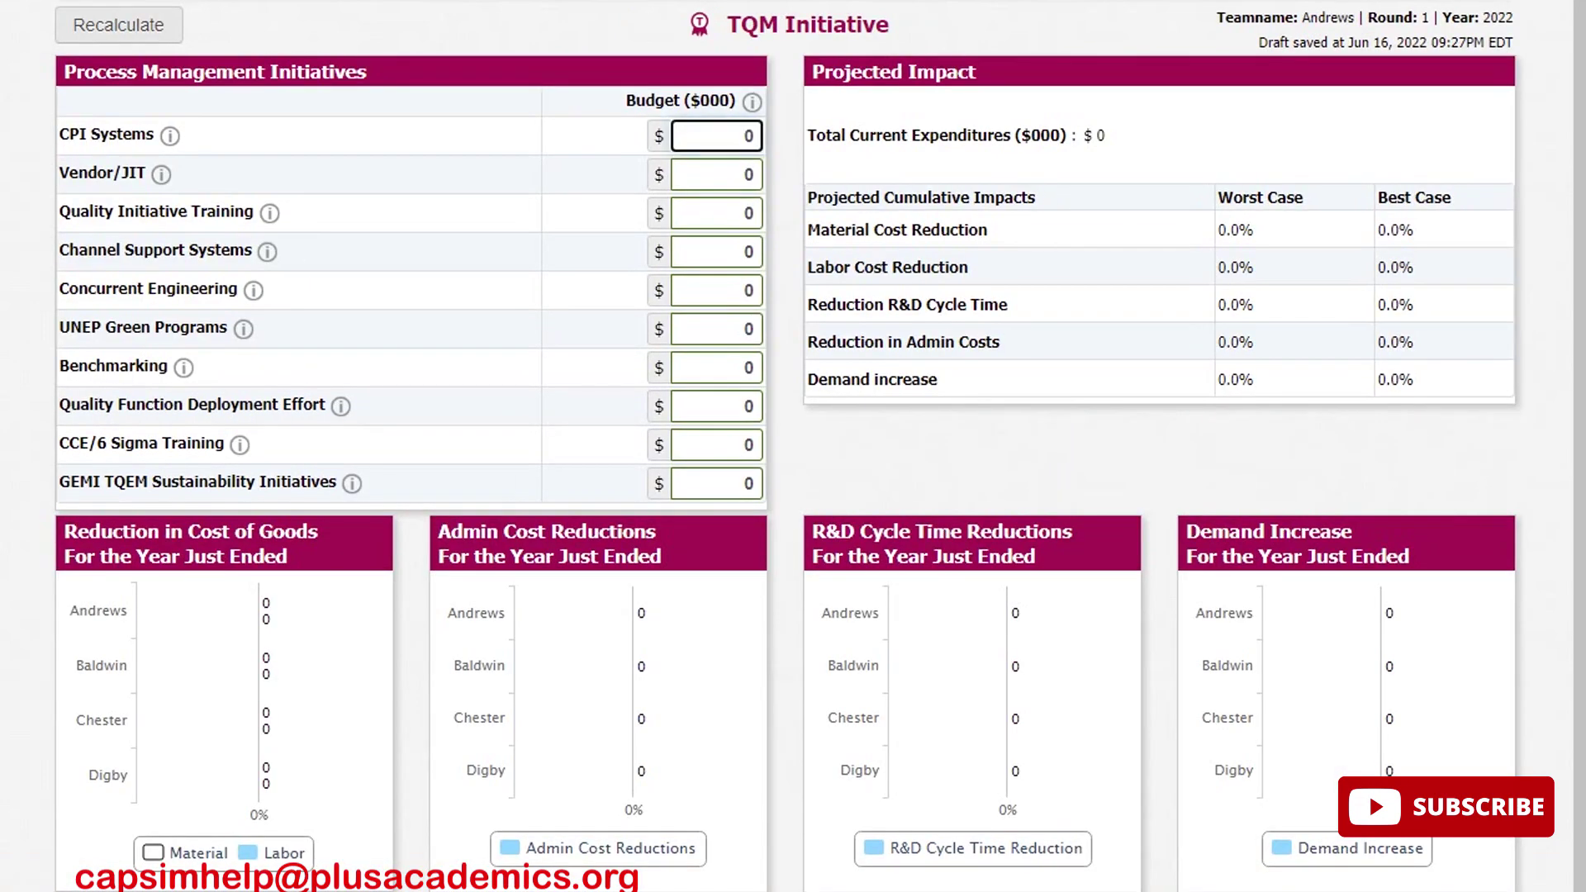
text(1500)
key(ctrl+a)
key(ctrl+c)
right_click(752, 133)
click(812, 219)
key(Tab)
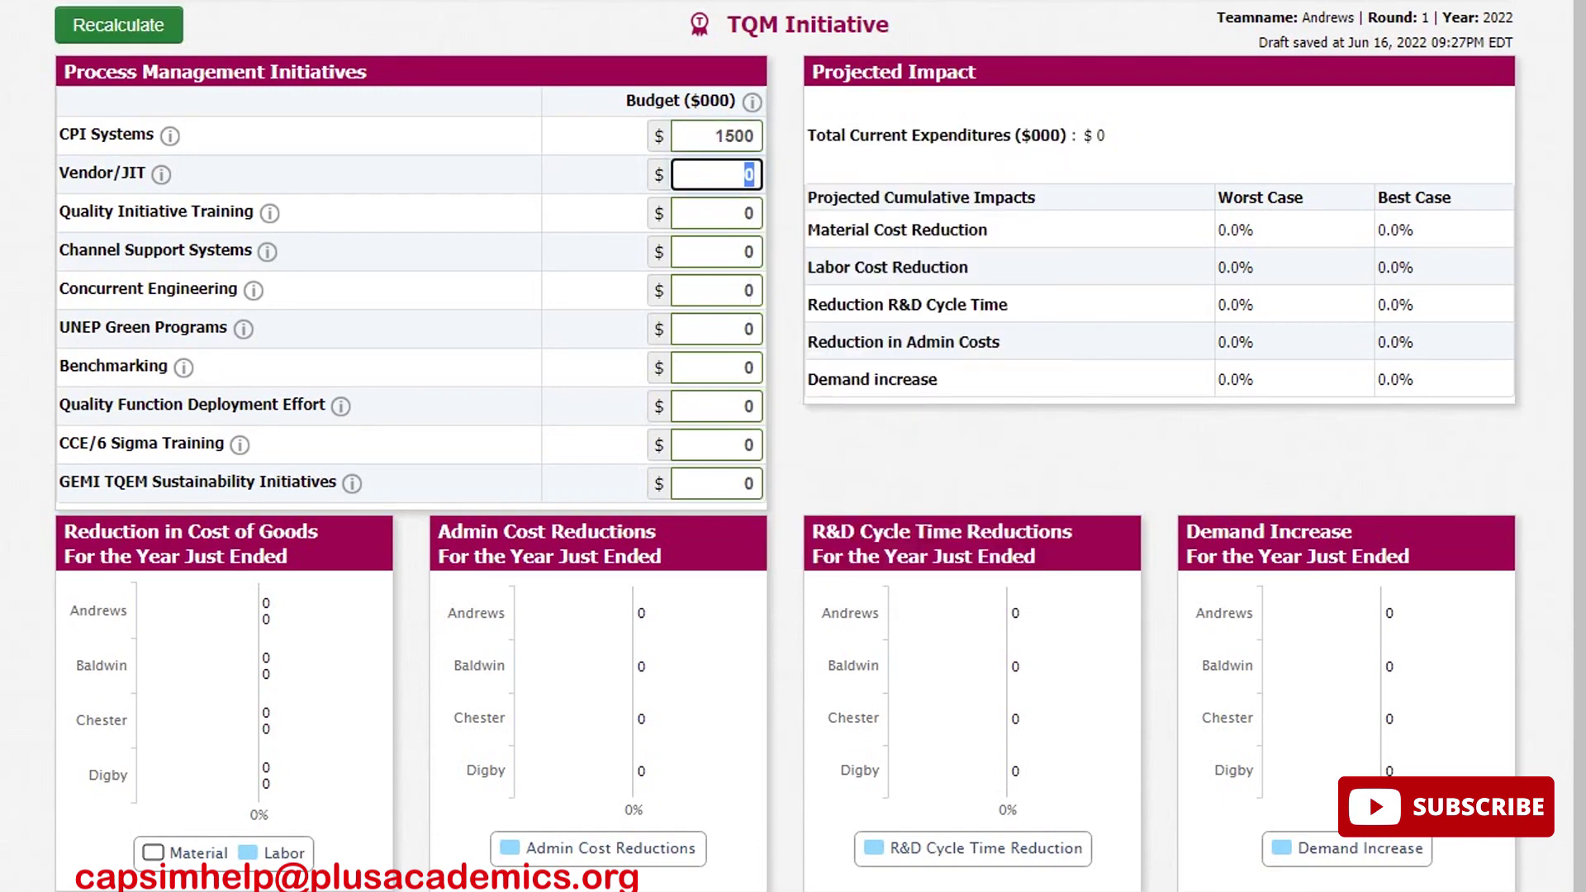
Set the Vendor/JIT, Quality Initiative Training and Channel Support Systems budgets to 1500 each
key(ctrl+v)
key(Tab)
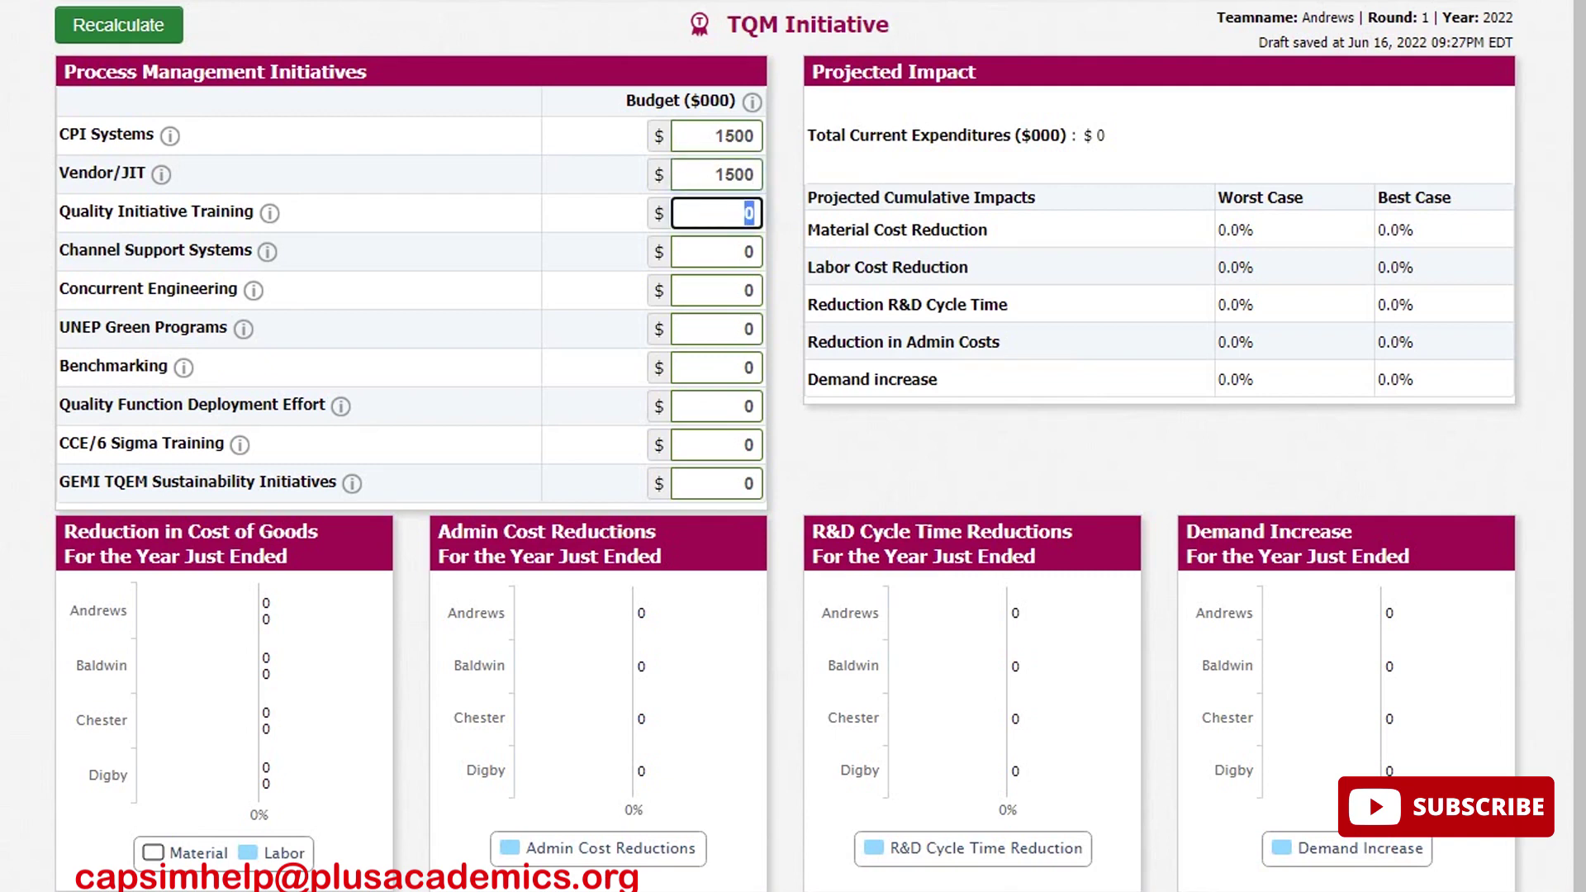
key(ctrl+v)
key(Tab)
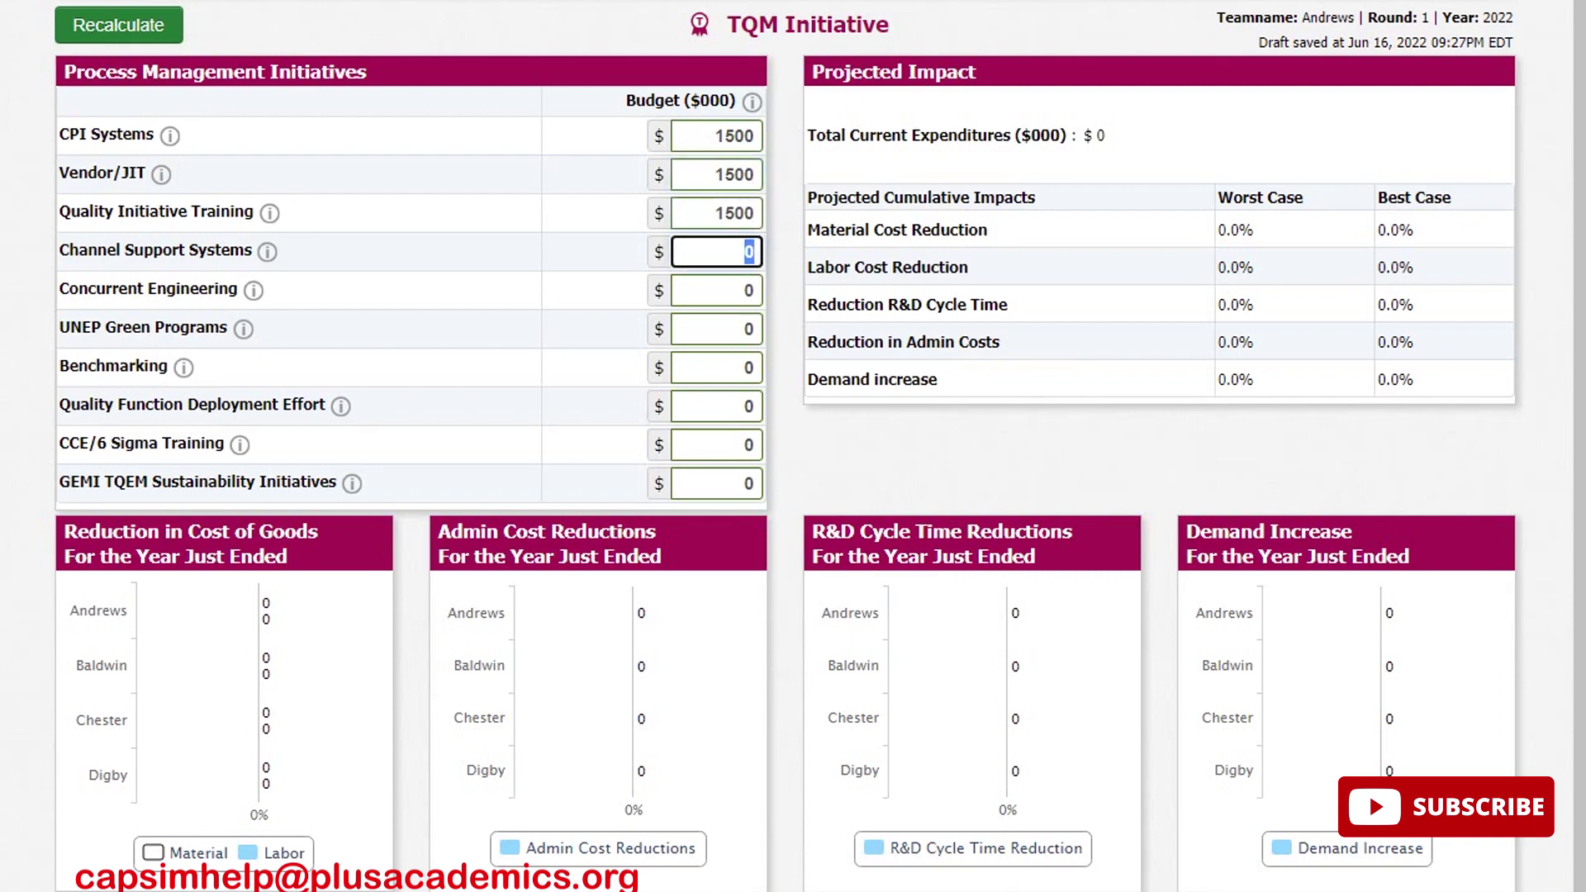
key(ctrl+v)
key(Tab)
Set the Concurrent Engineering, UNEP Green Programs and Benchmarking budgets to 1500 each
key(ctrl+v)
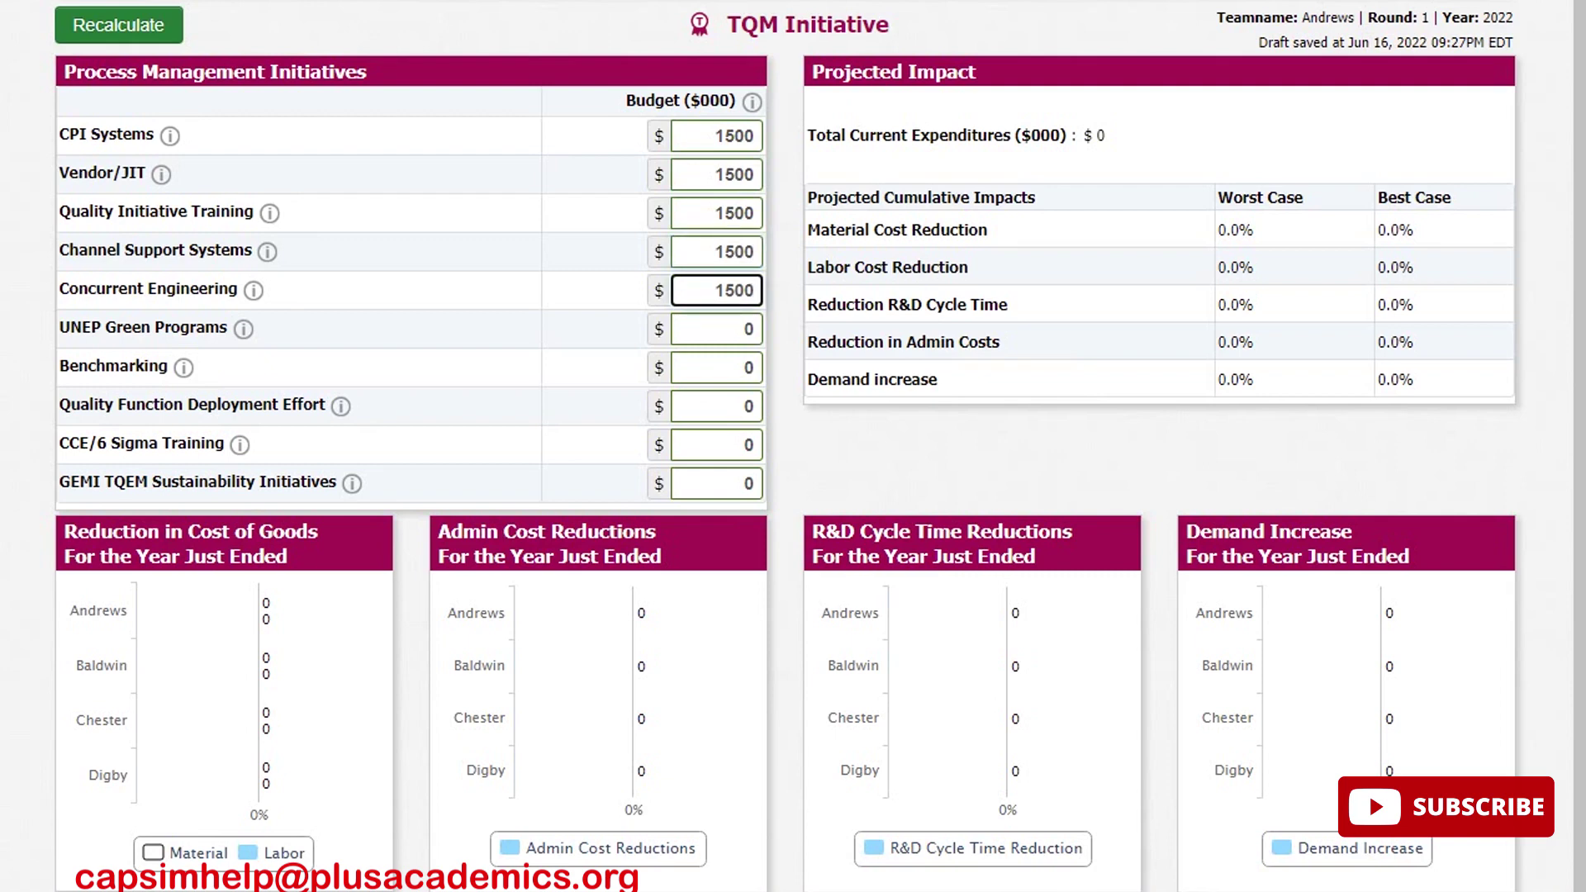
key(Tab)
key(ctrl+v)
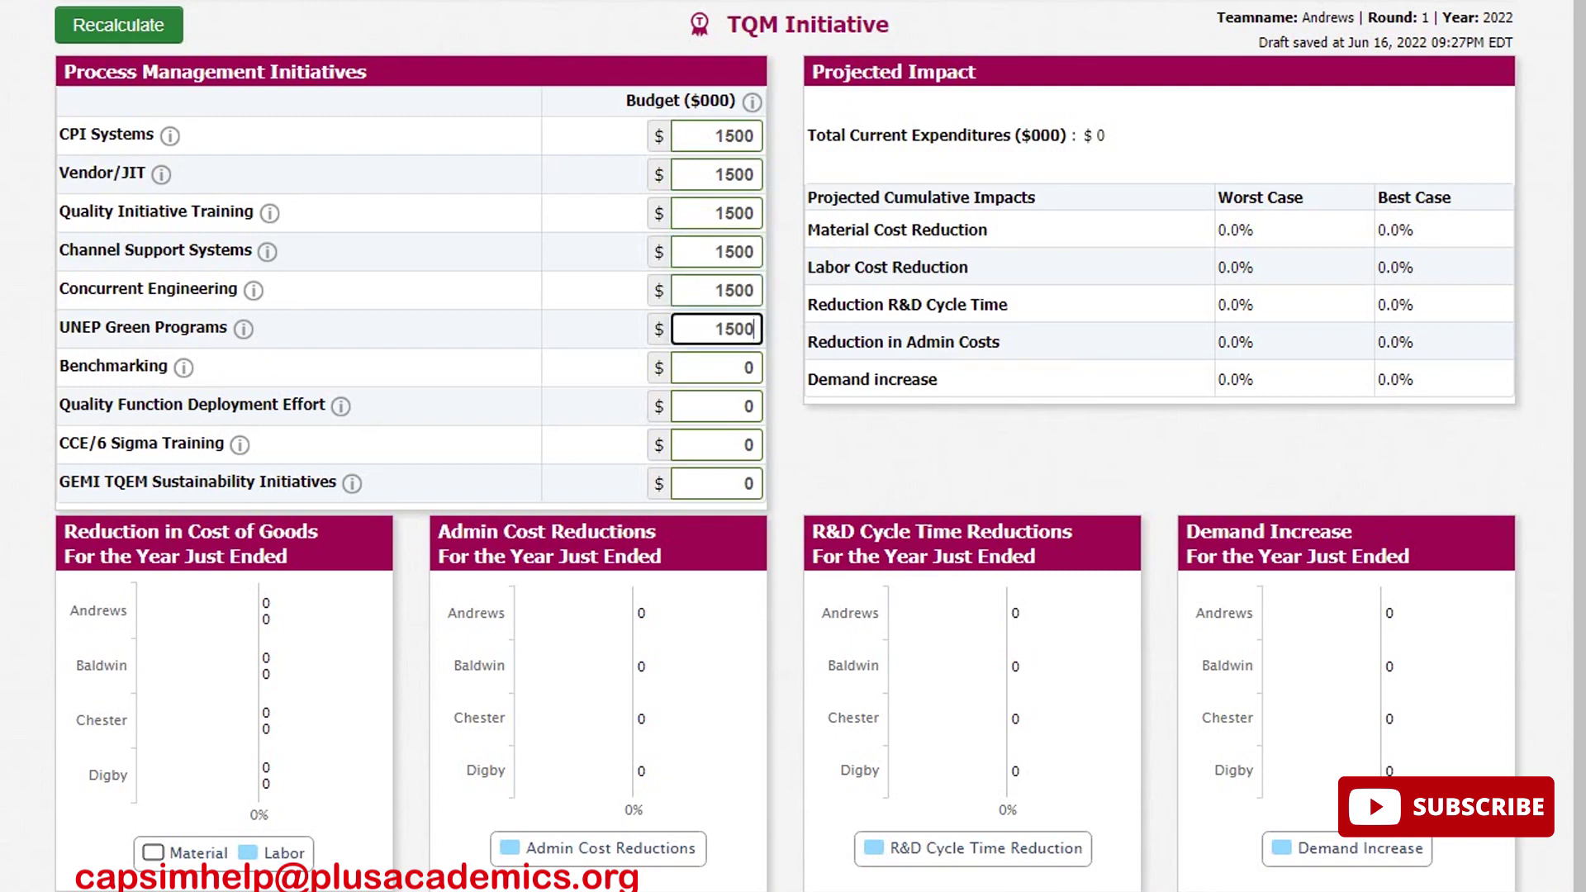
key(Tab)
key(ctrl+v)
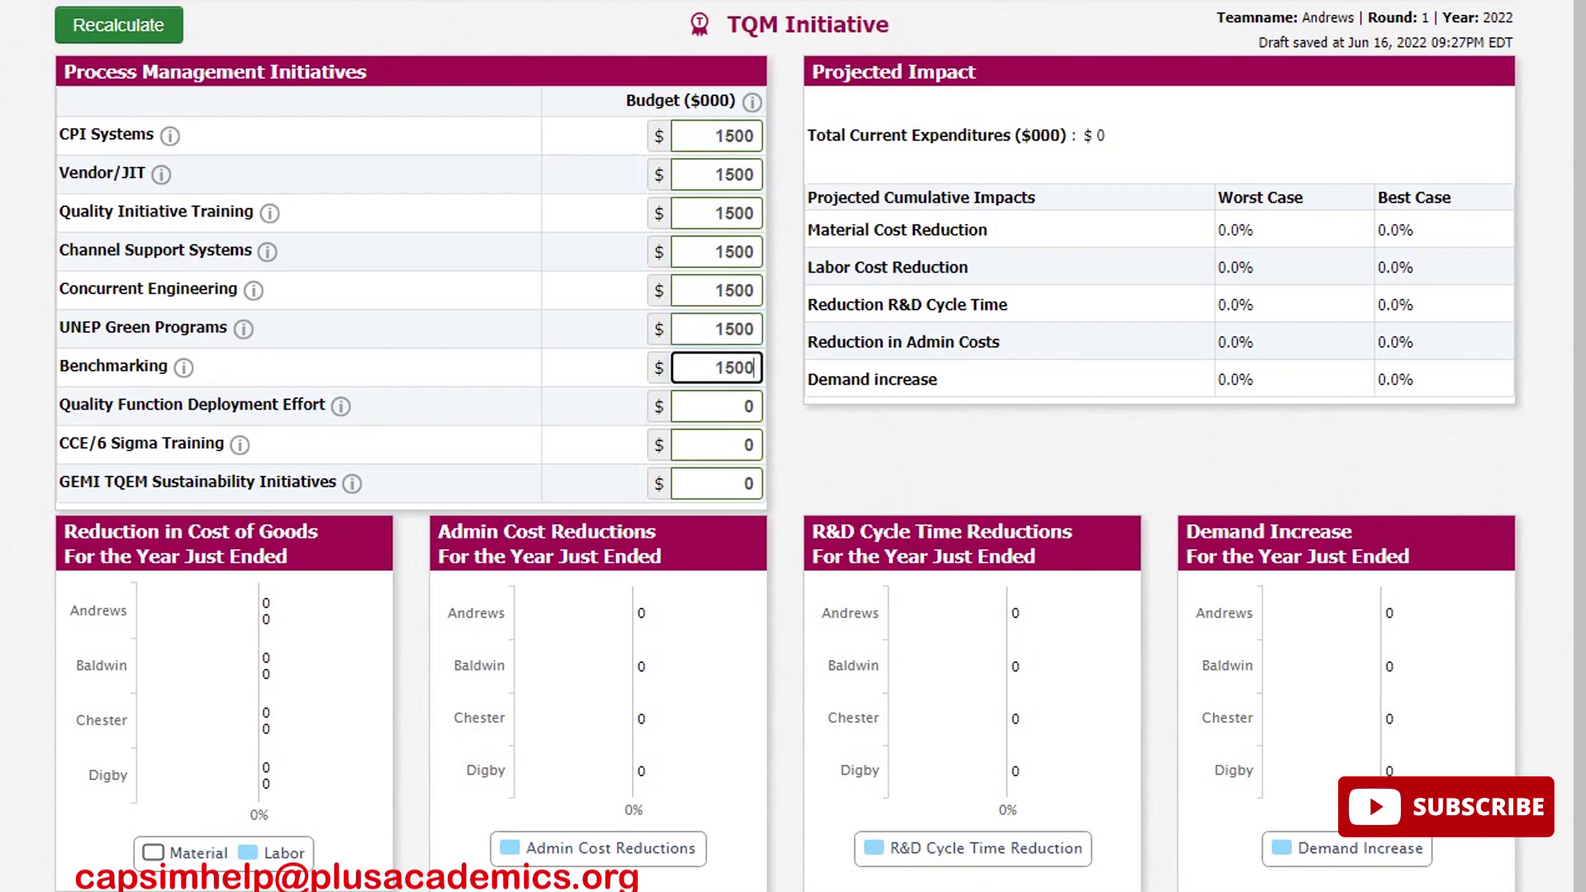
key(Tab)
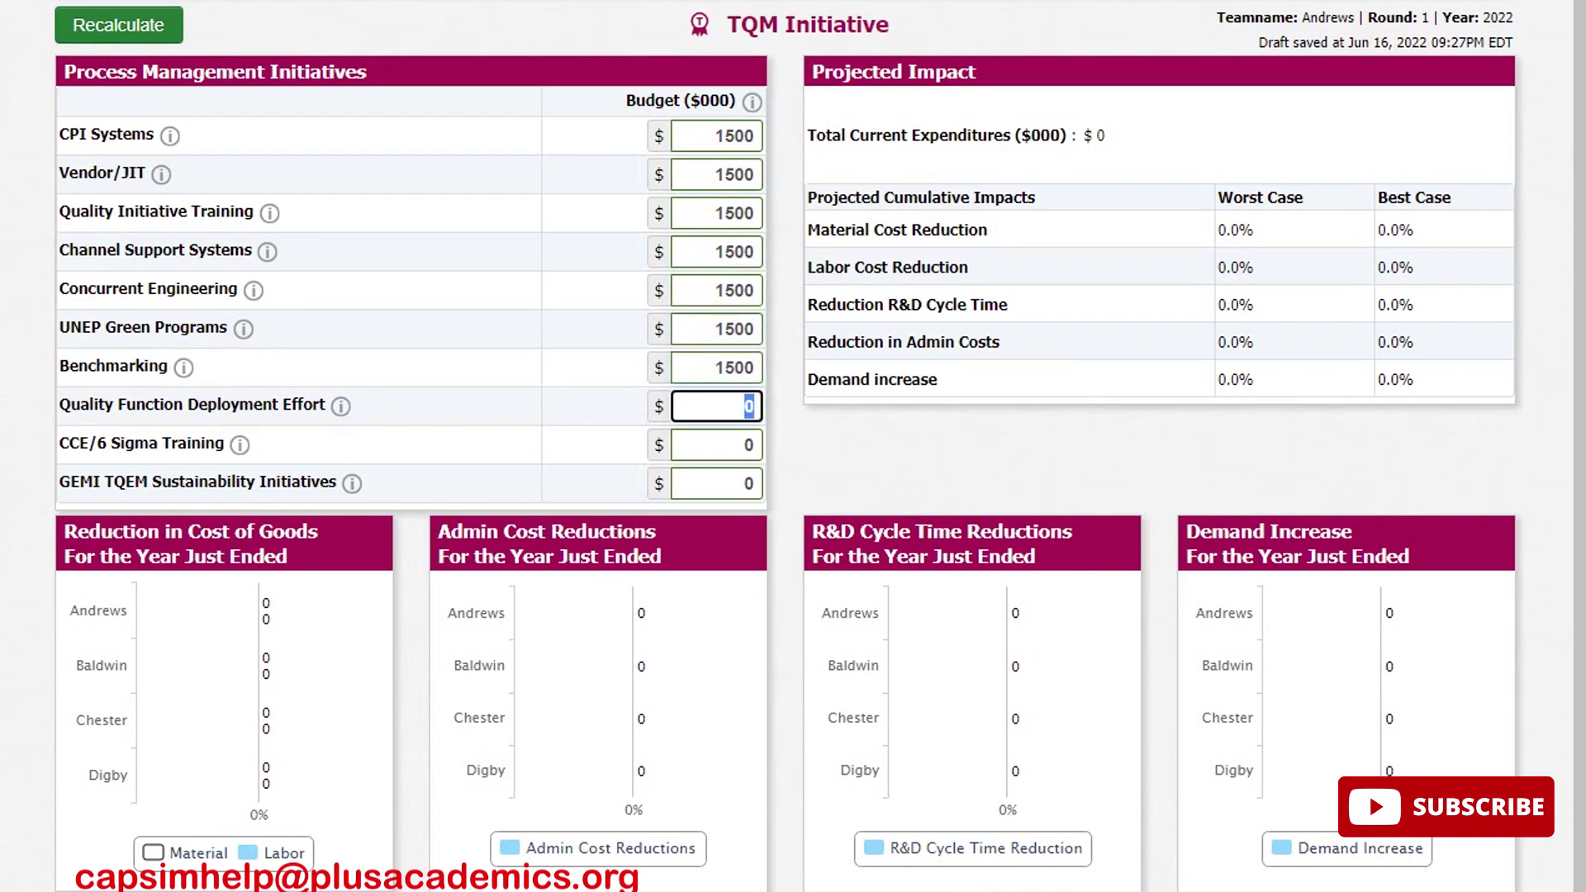
Budget 1500 each for Quality Function Deployment Effort, CCE/6 Sigma Training and GEMI TQEM Sustainability Initiatives, and recalculate the TQM projections
key(ctrl+v)
key(Tab)
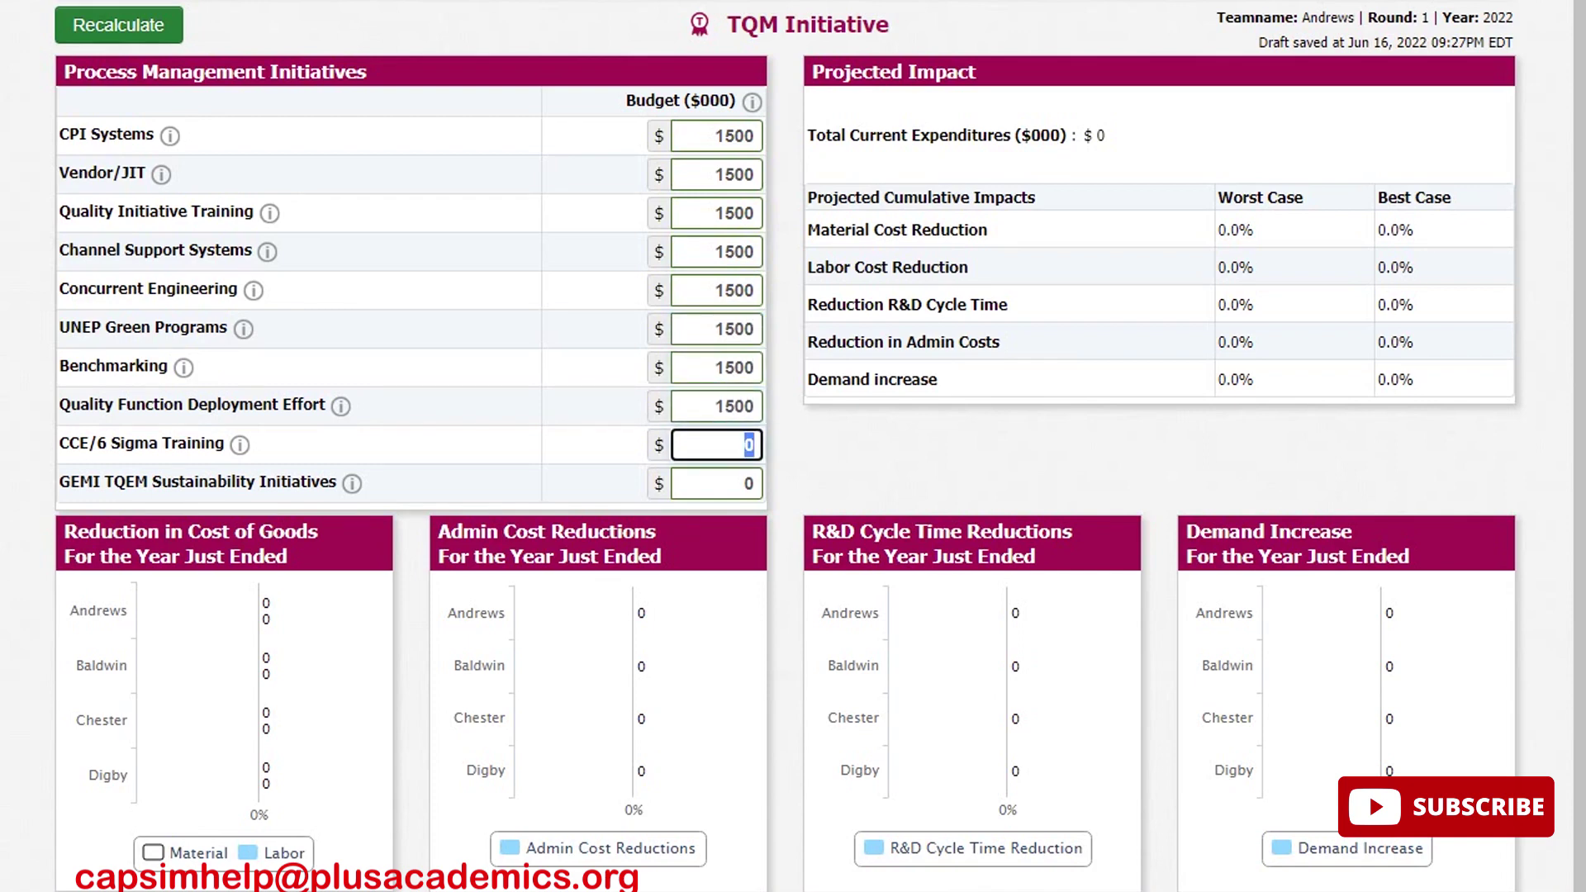
text(1500)
key(Tab)
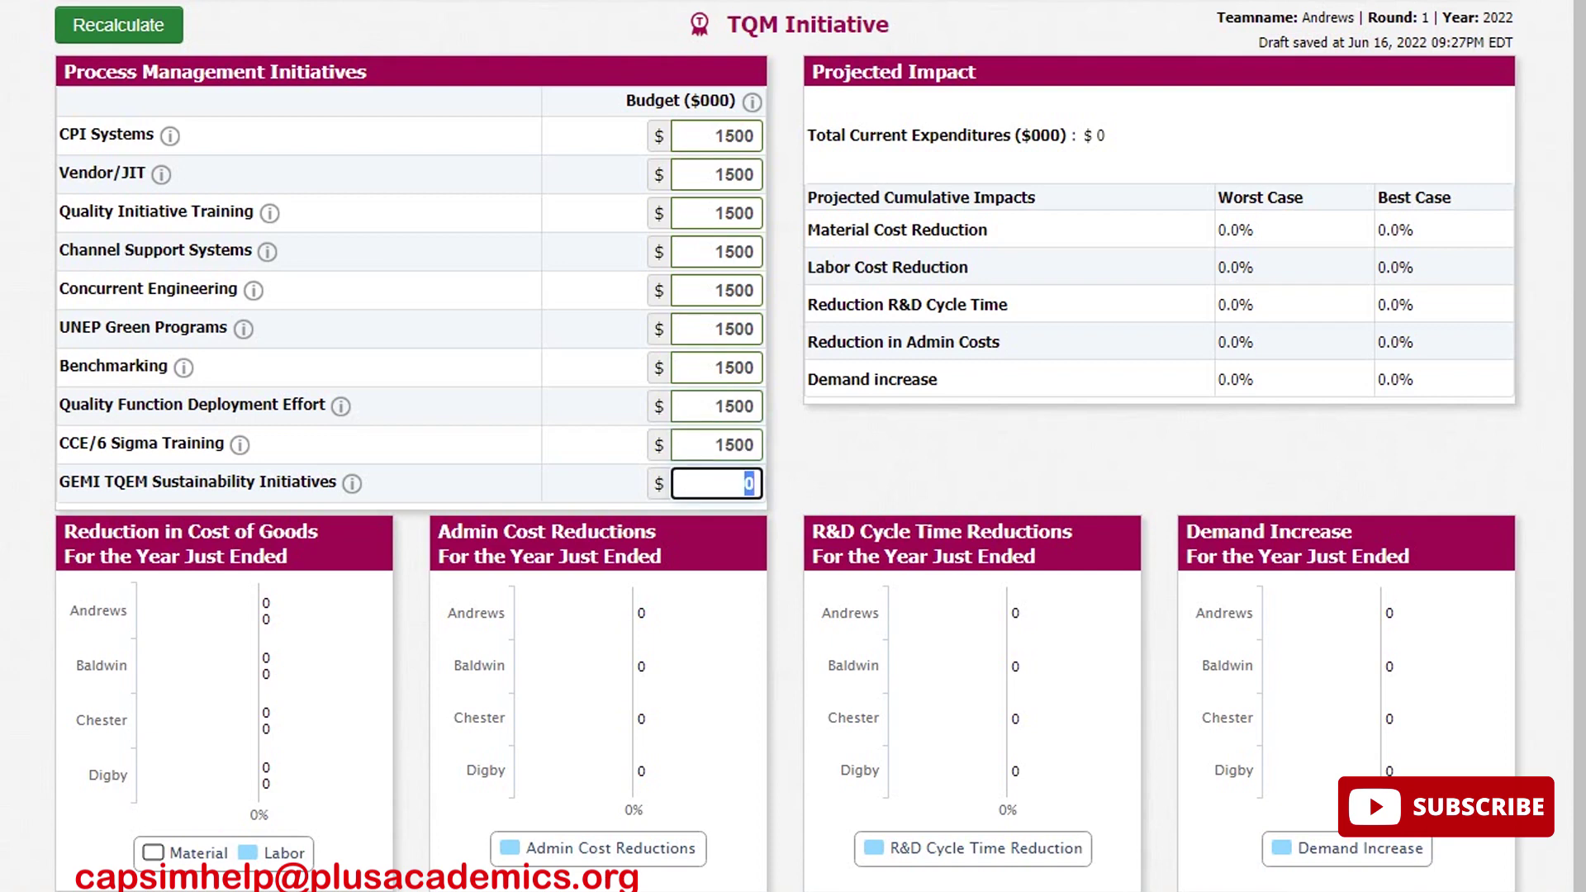
text(1500)
key(Tab)
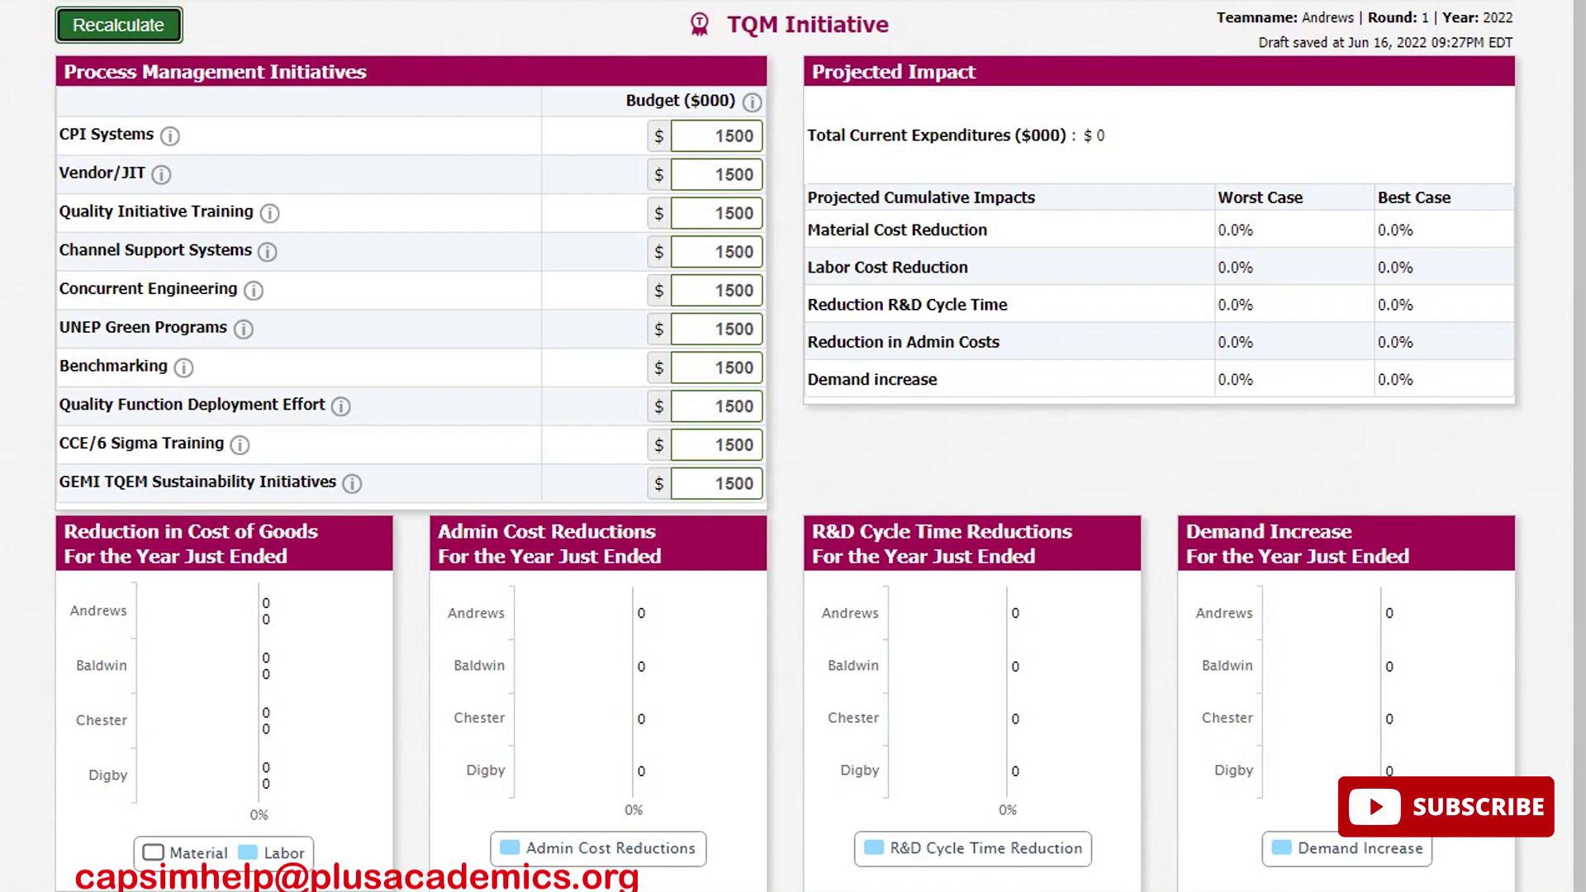
key(Return)
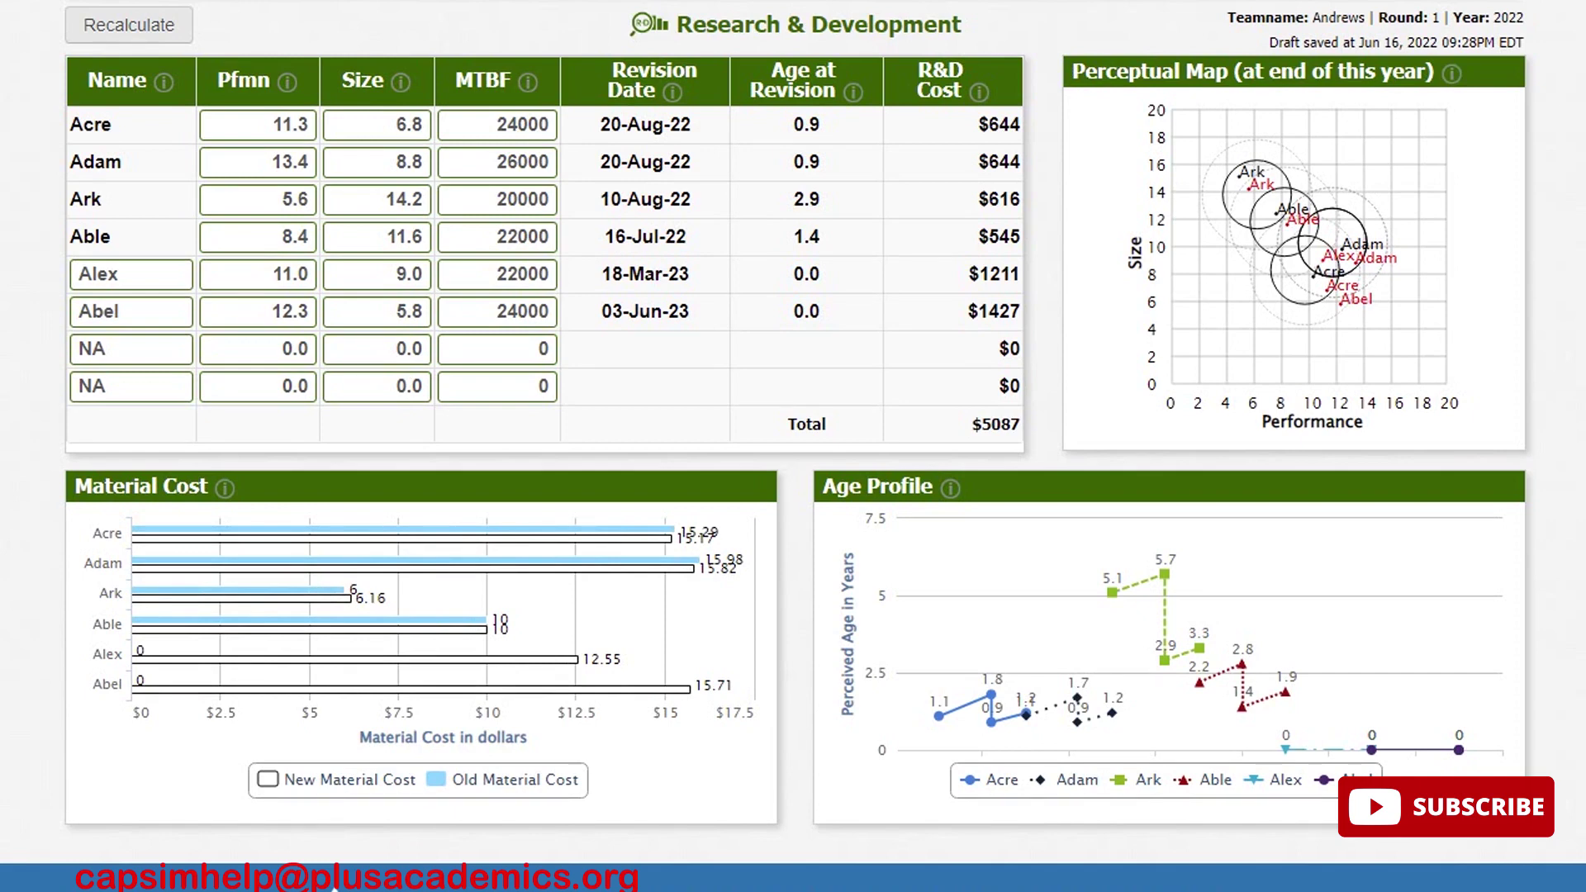
Add a third new R&D product named Ajax with performance 14.4, size 7.8 and MTBF 26000, and recalculate
double_click(92, 350)
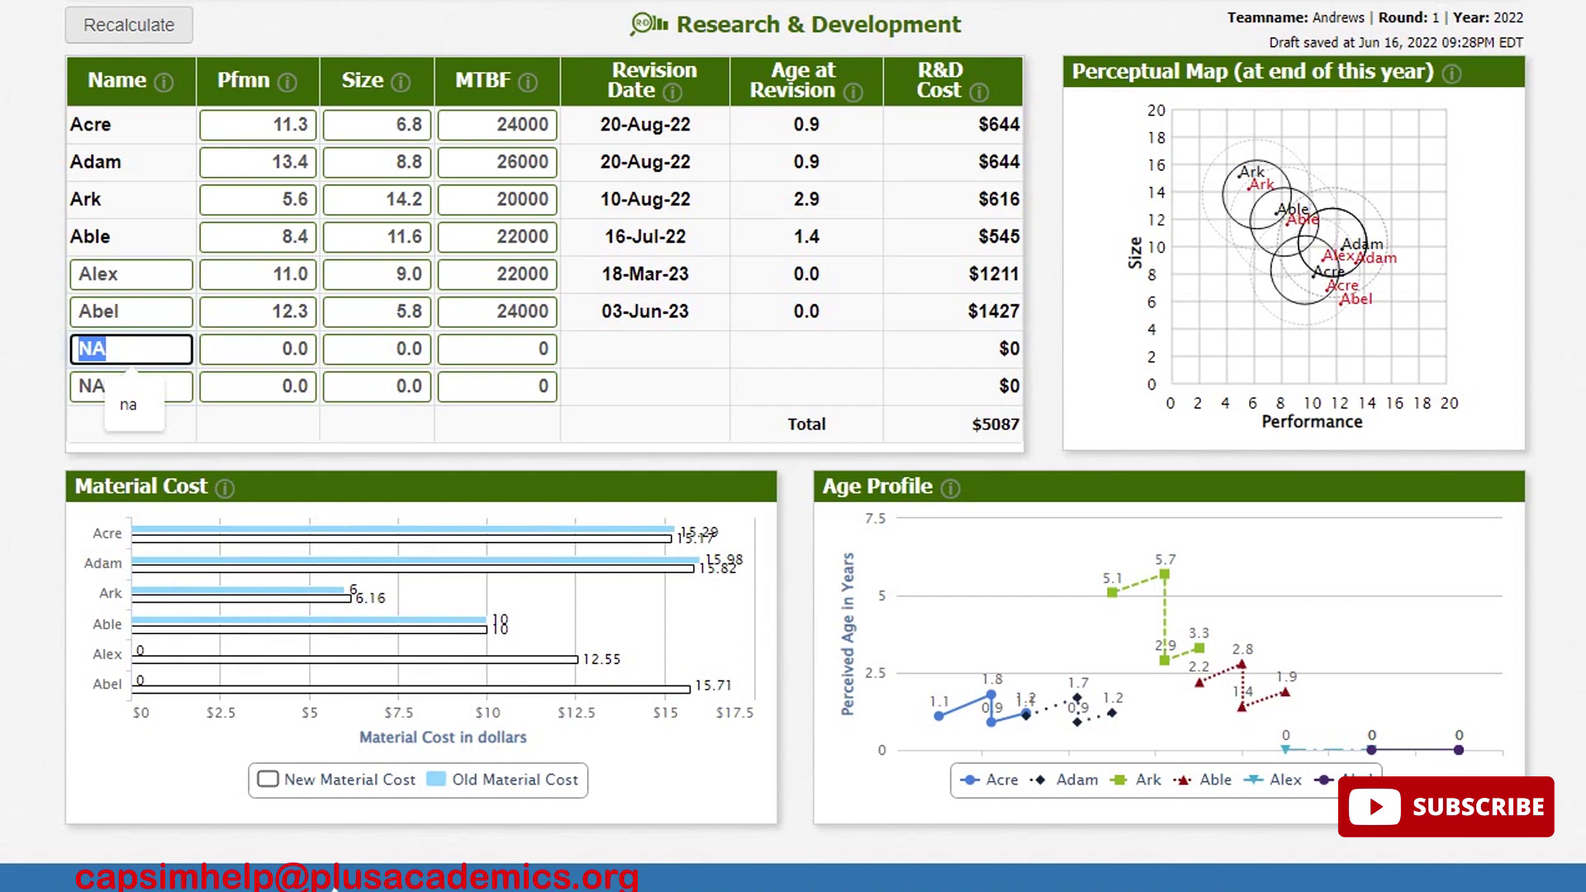
text(A)
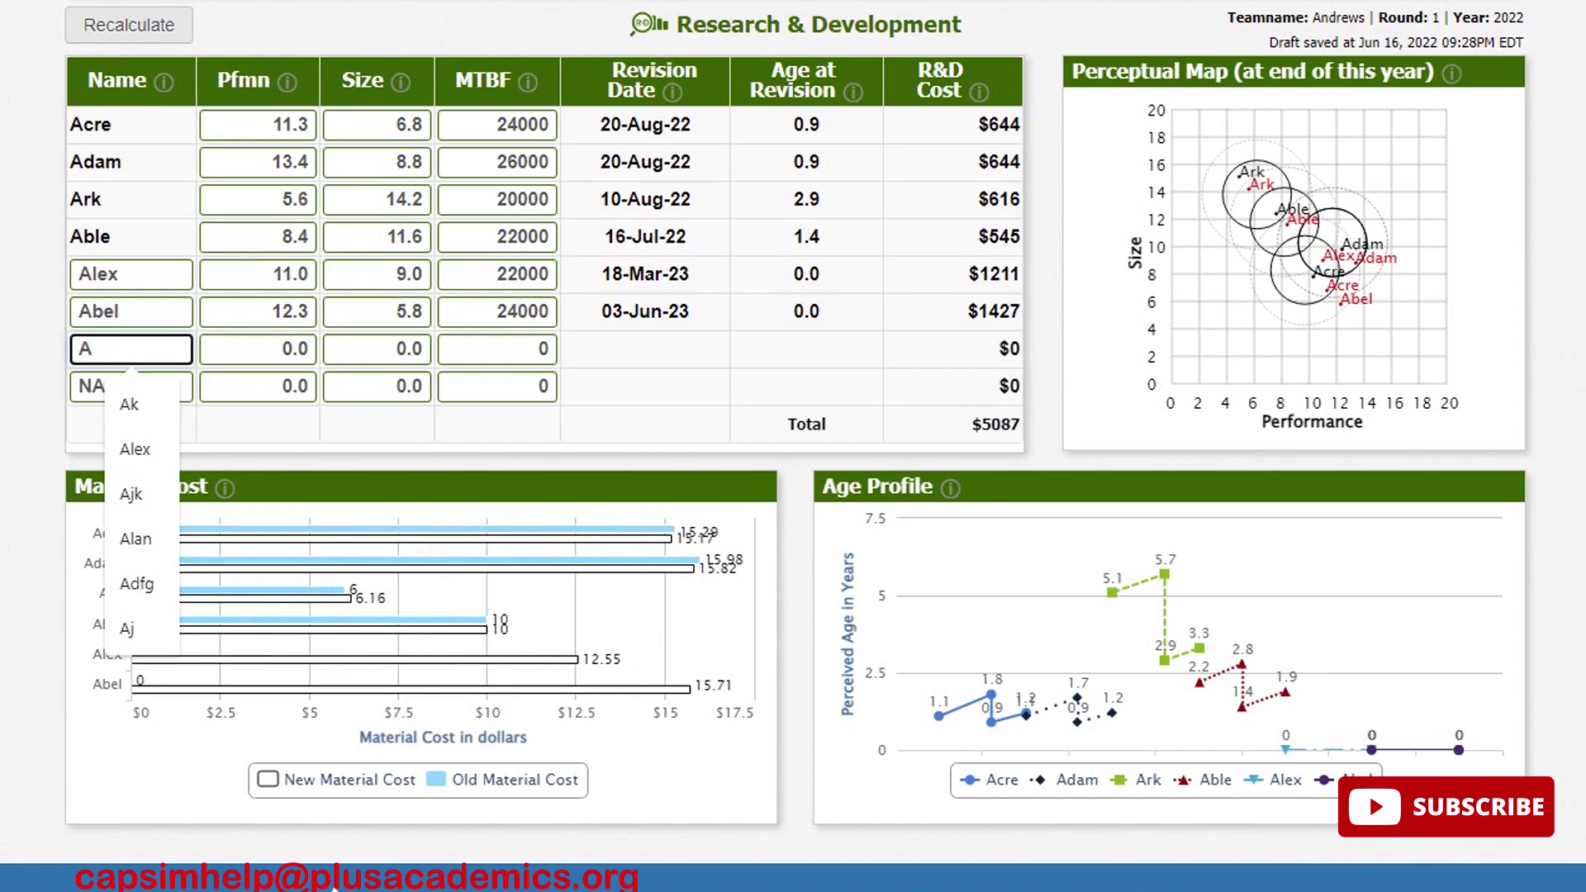
text(jax)
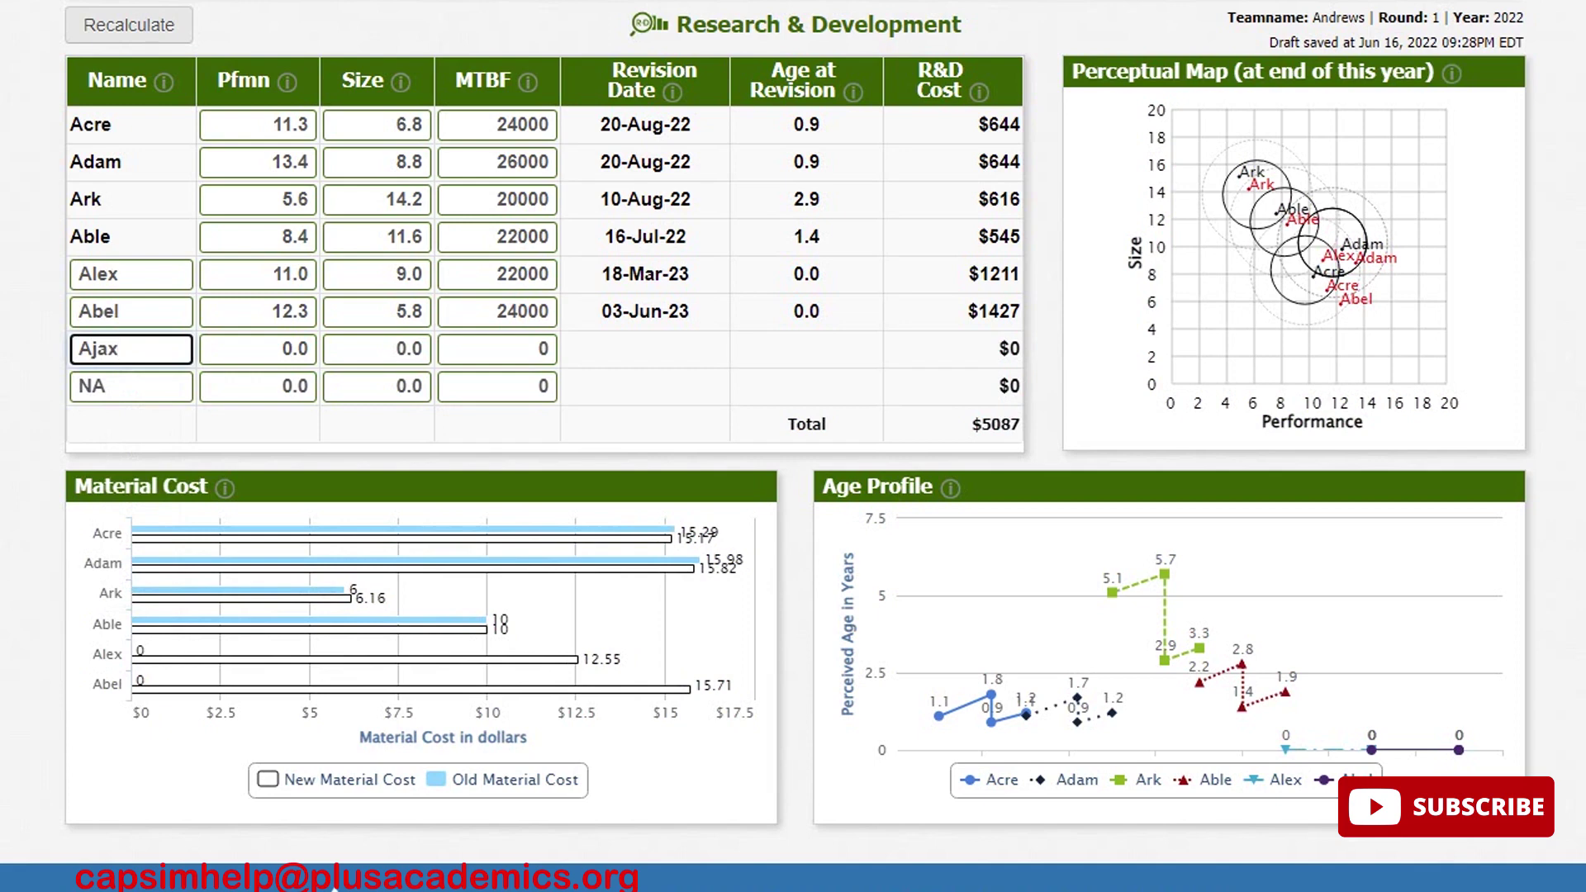
key(Tab)
text(14.4)
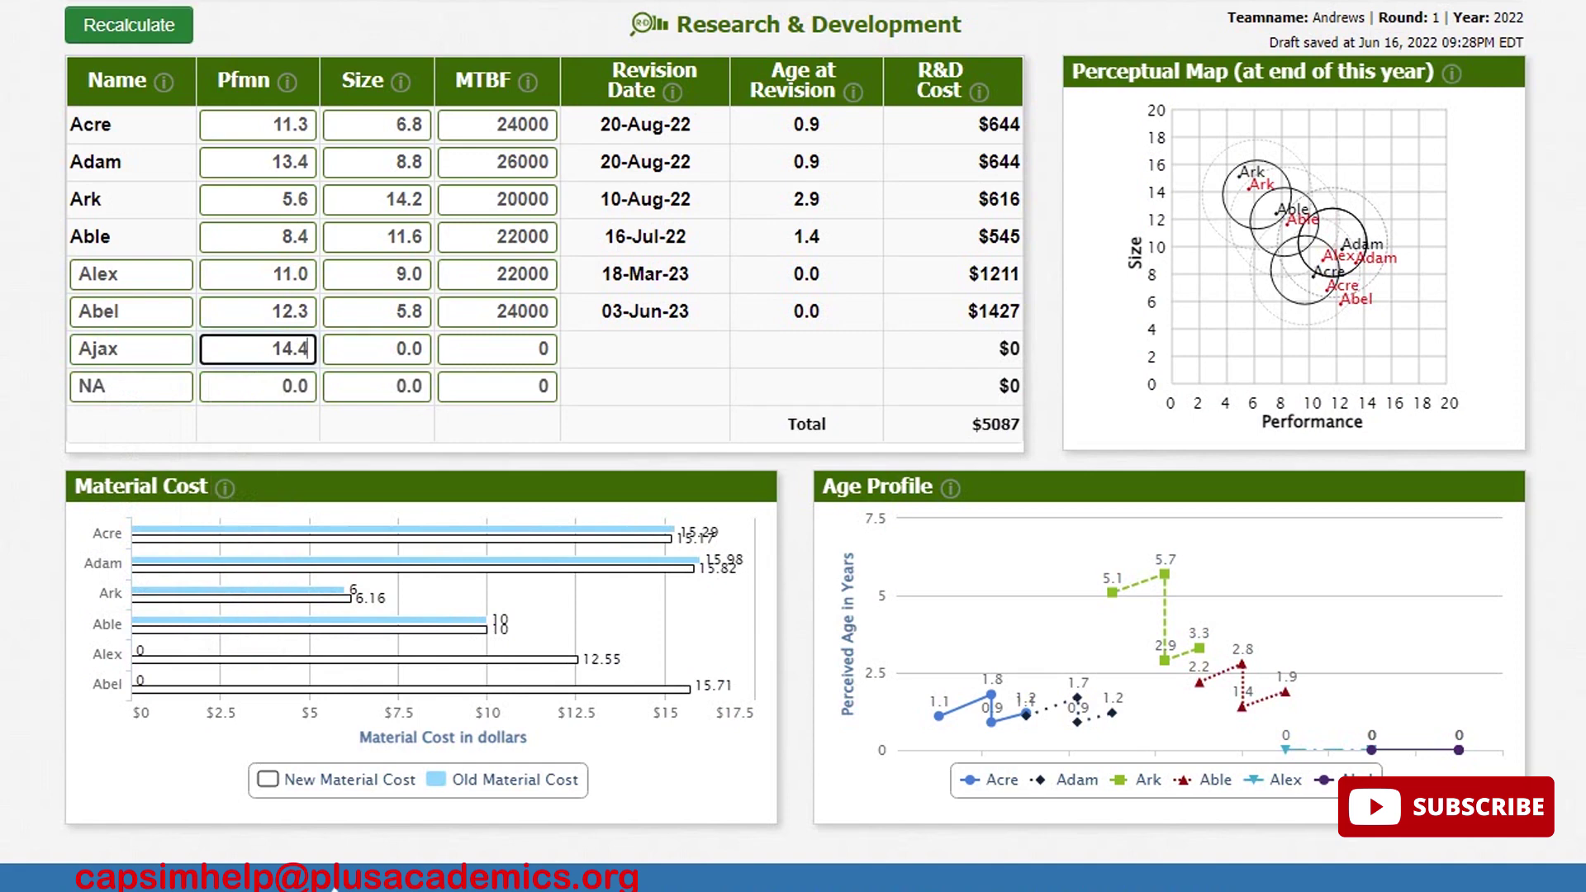
key(Tab)
text(7.8)
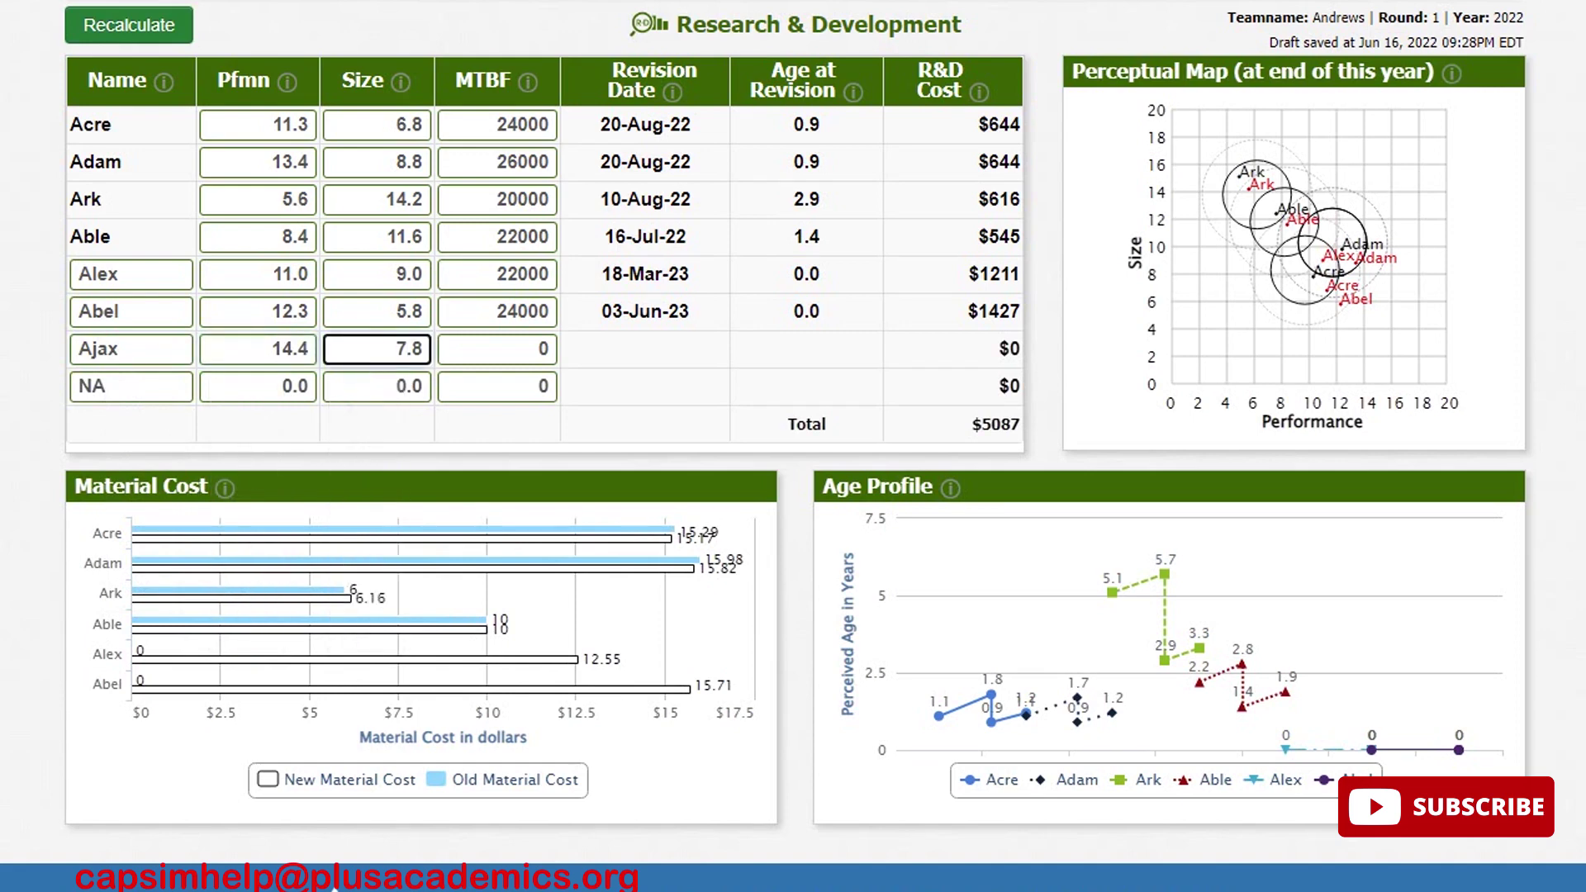
key(Tab)
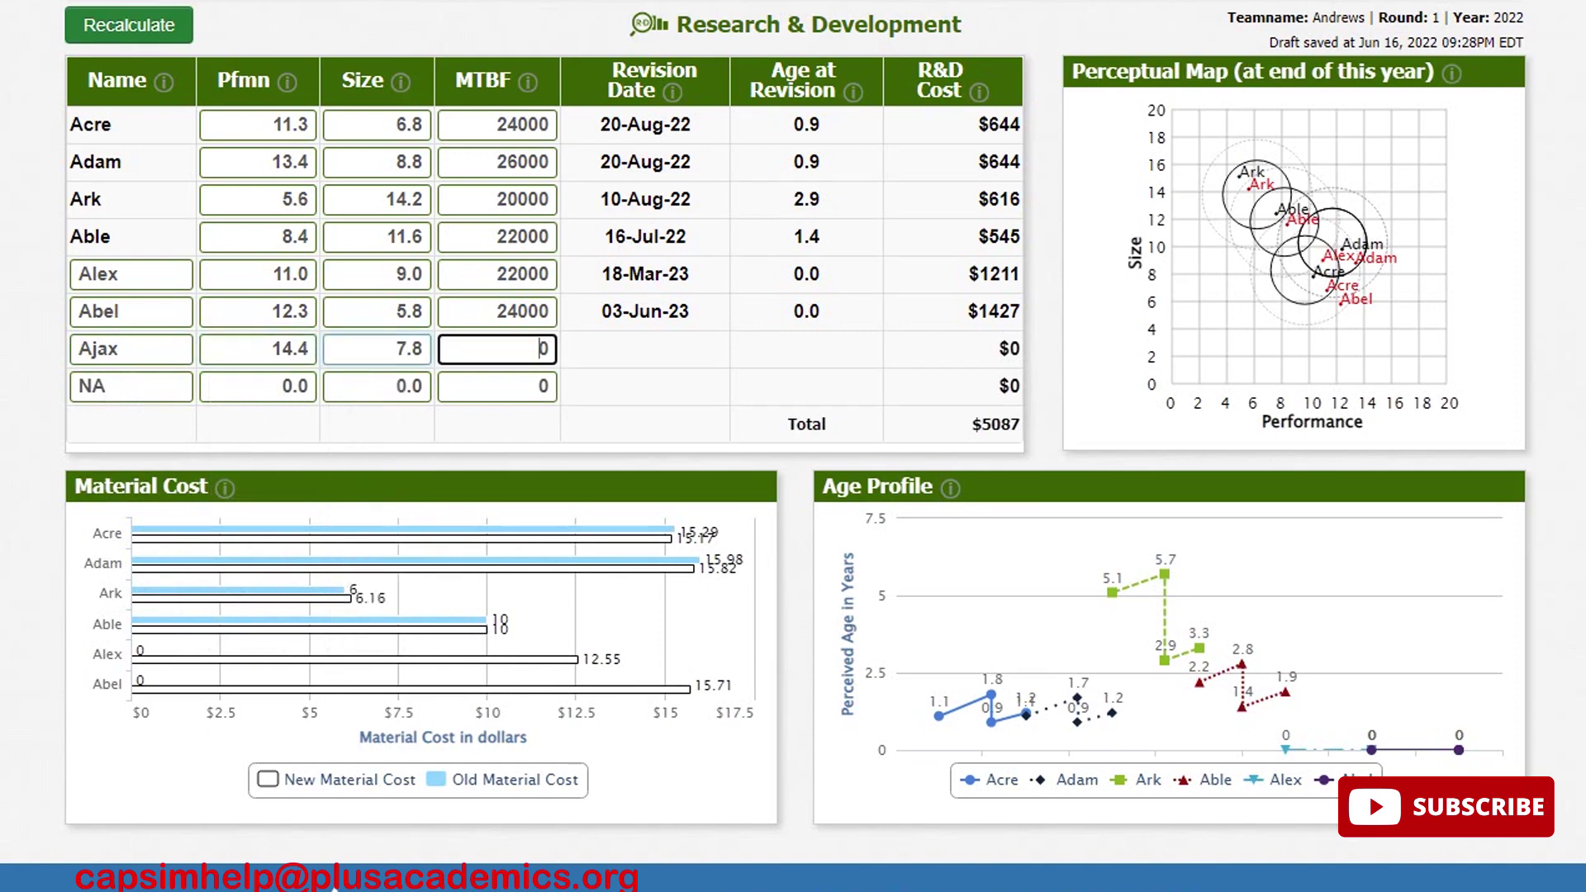
text(206000)
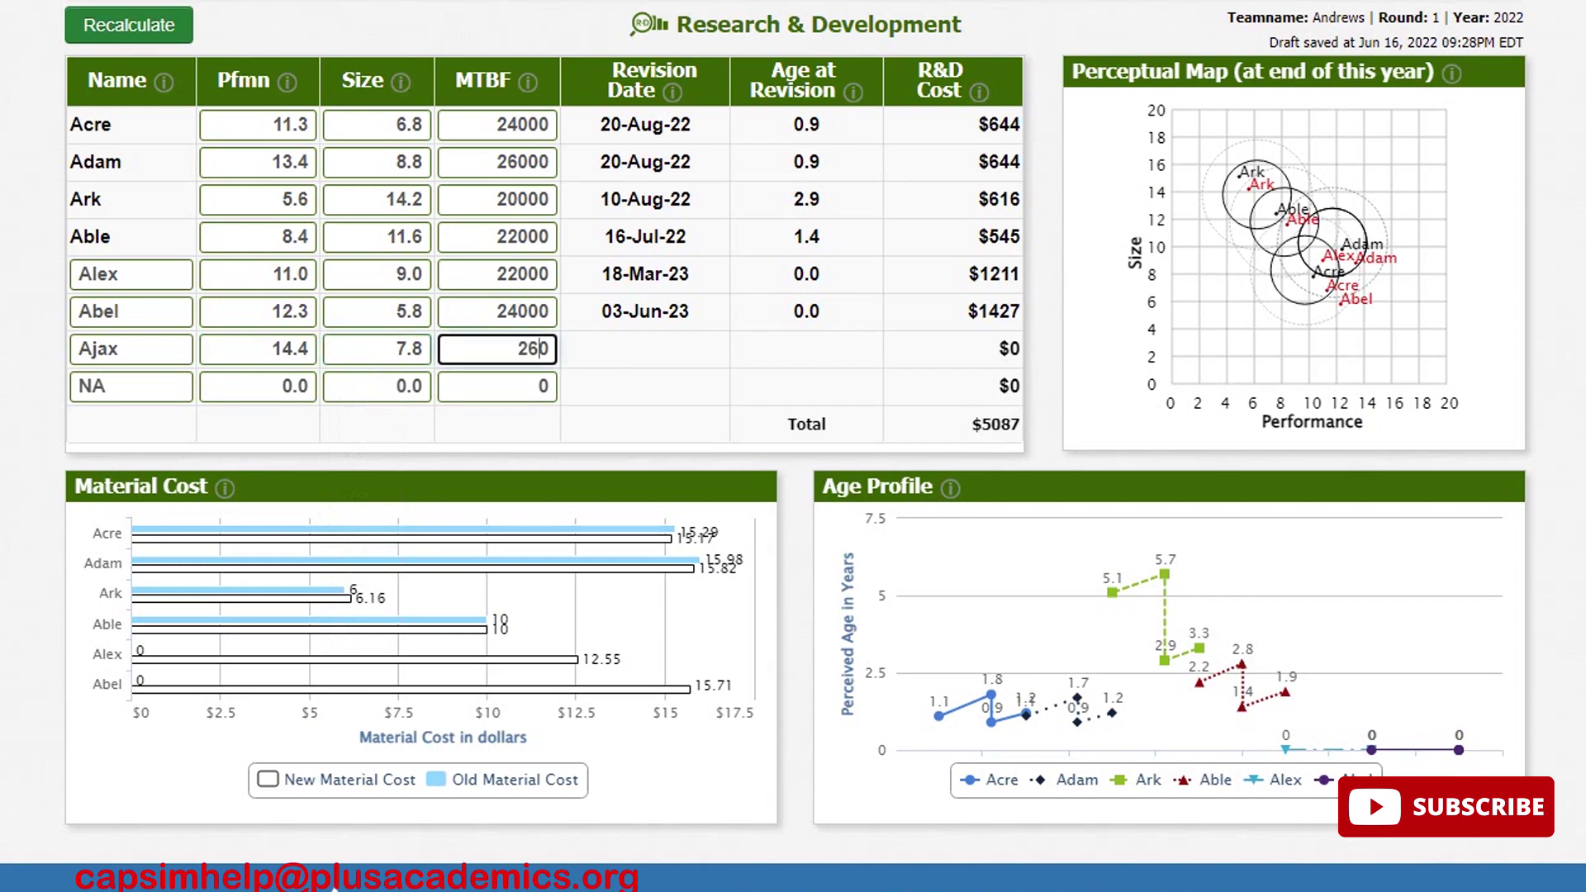
click(129, 25)
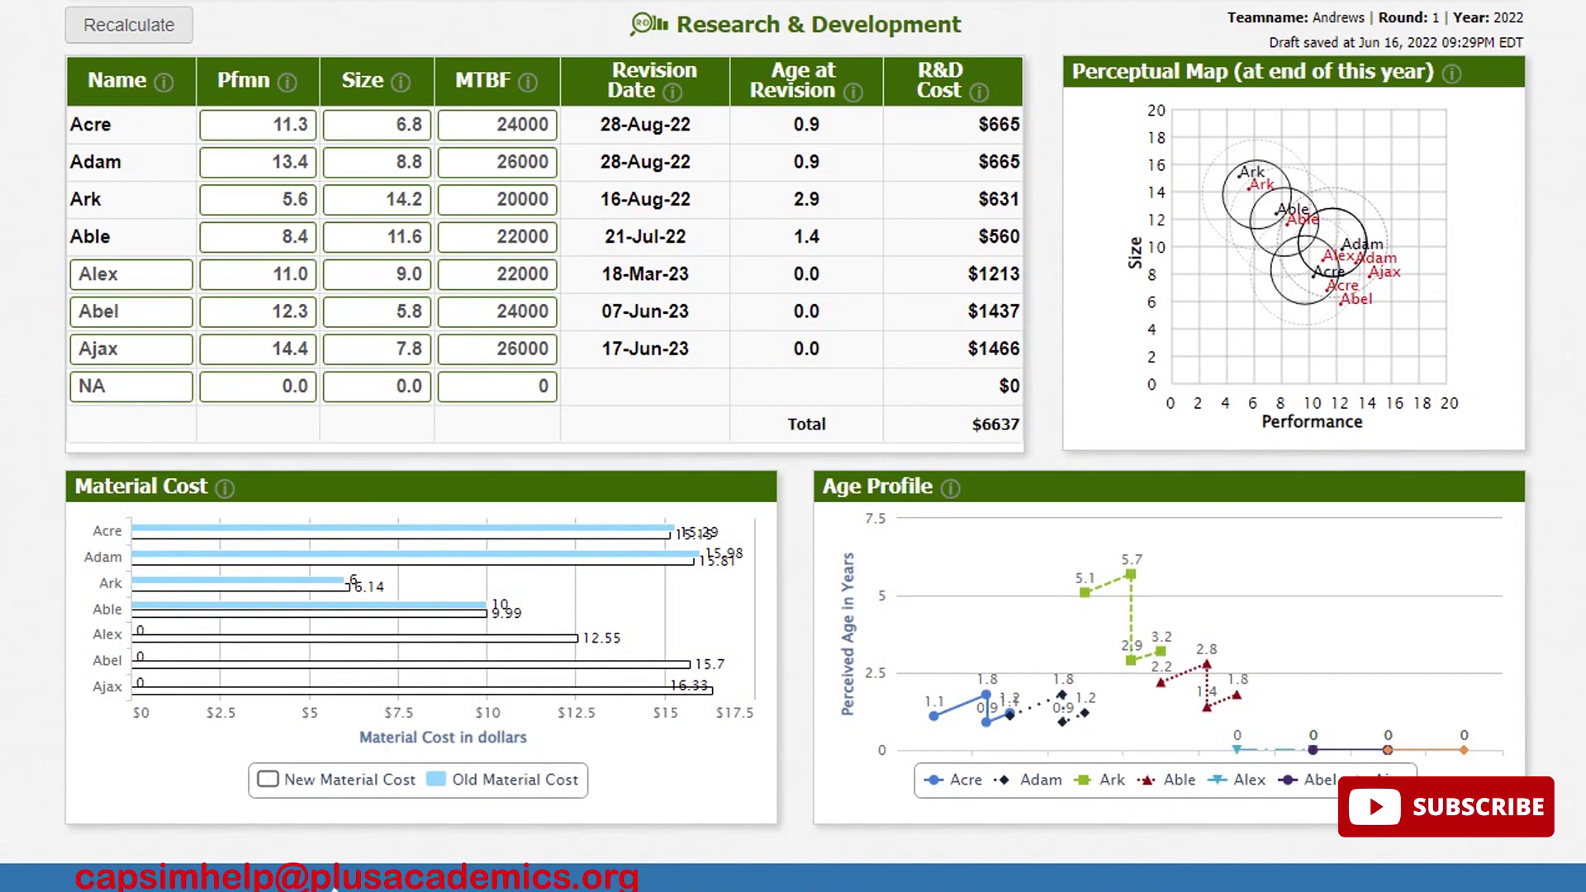
In the Marketing decisions, set Ark's price to 20.50 and Able's to 30.00, and start Acre's new promo budget with 2
click(413, 2)
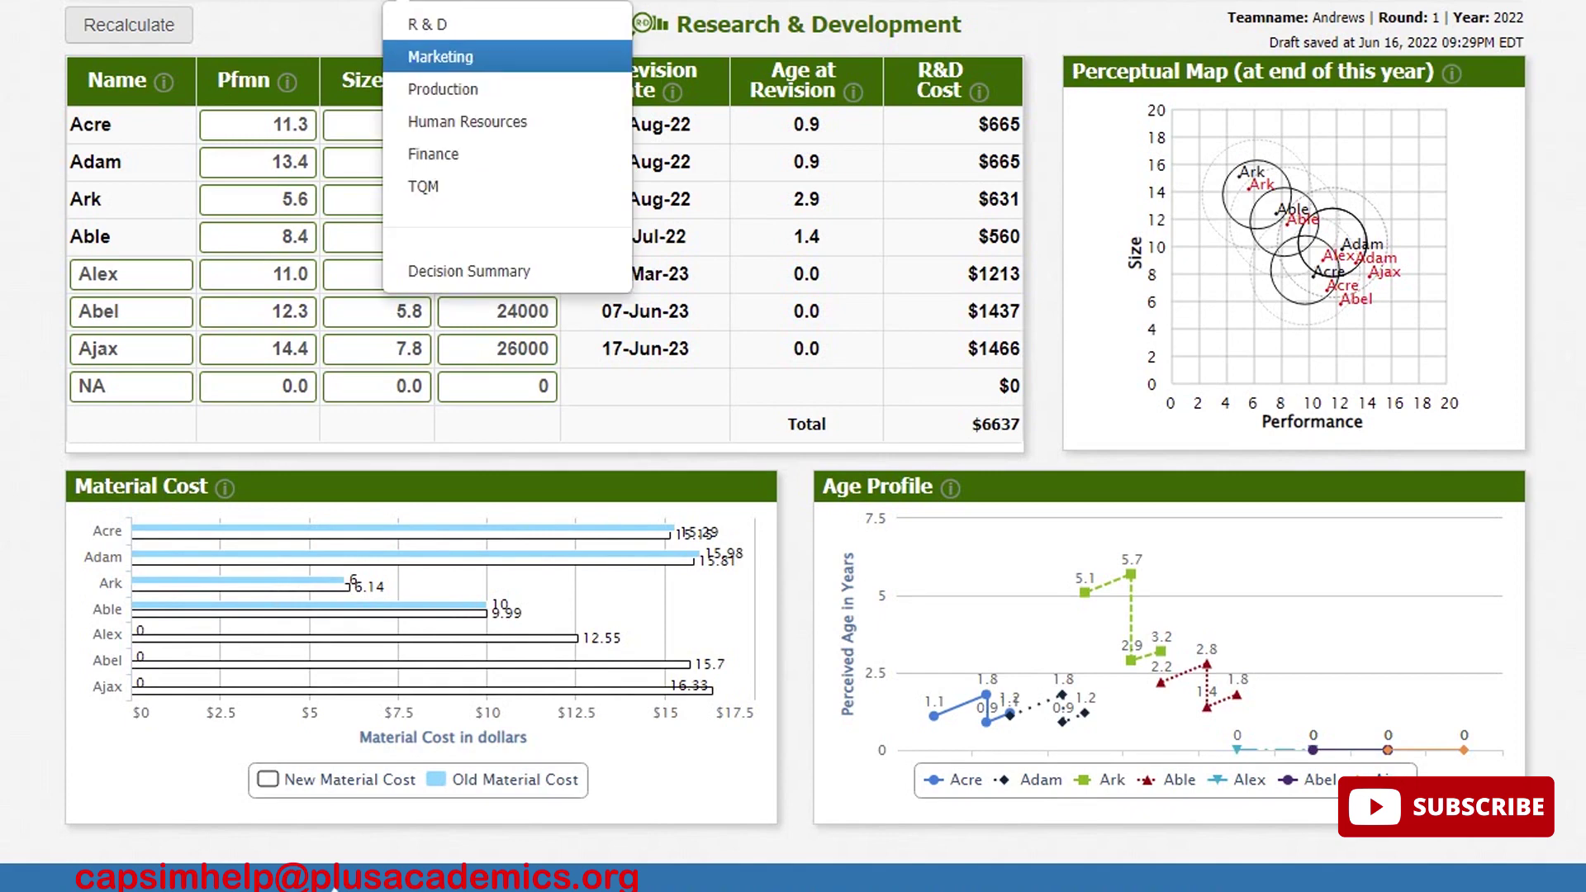
click(441, 57)
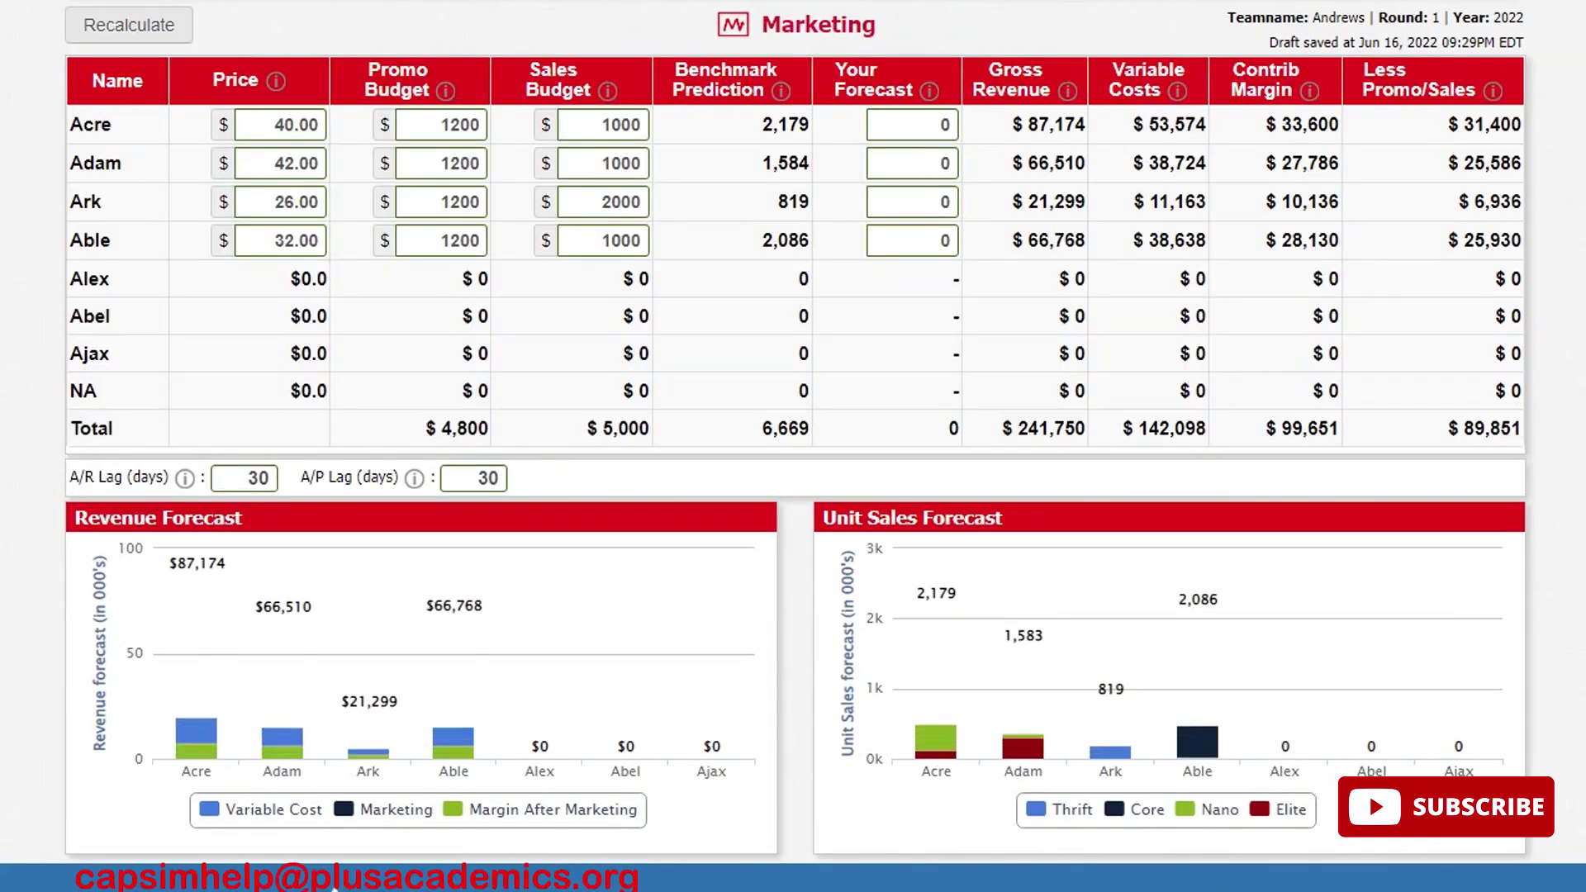
double_click(297, 202)
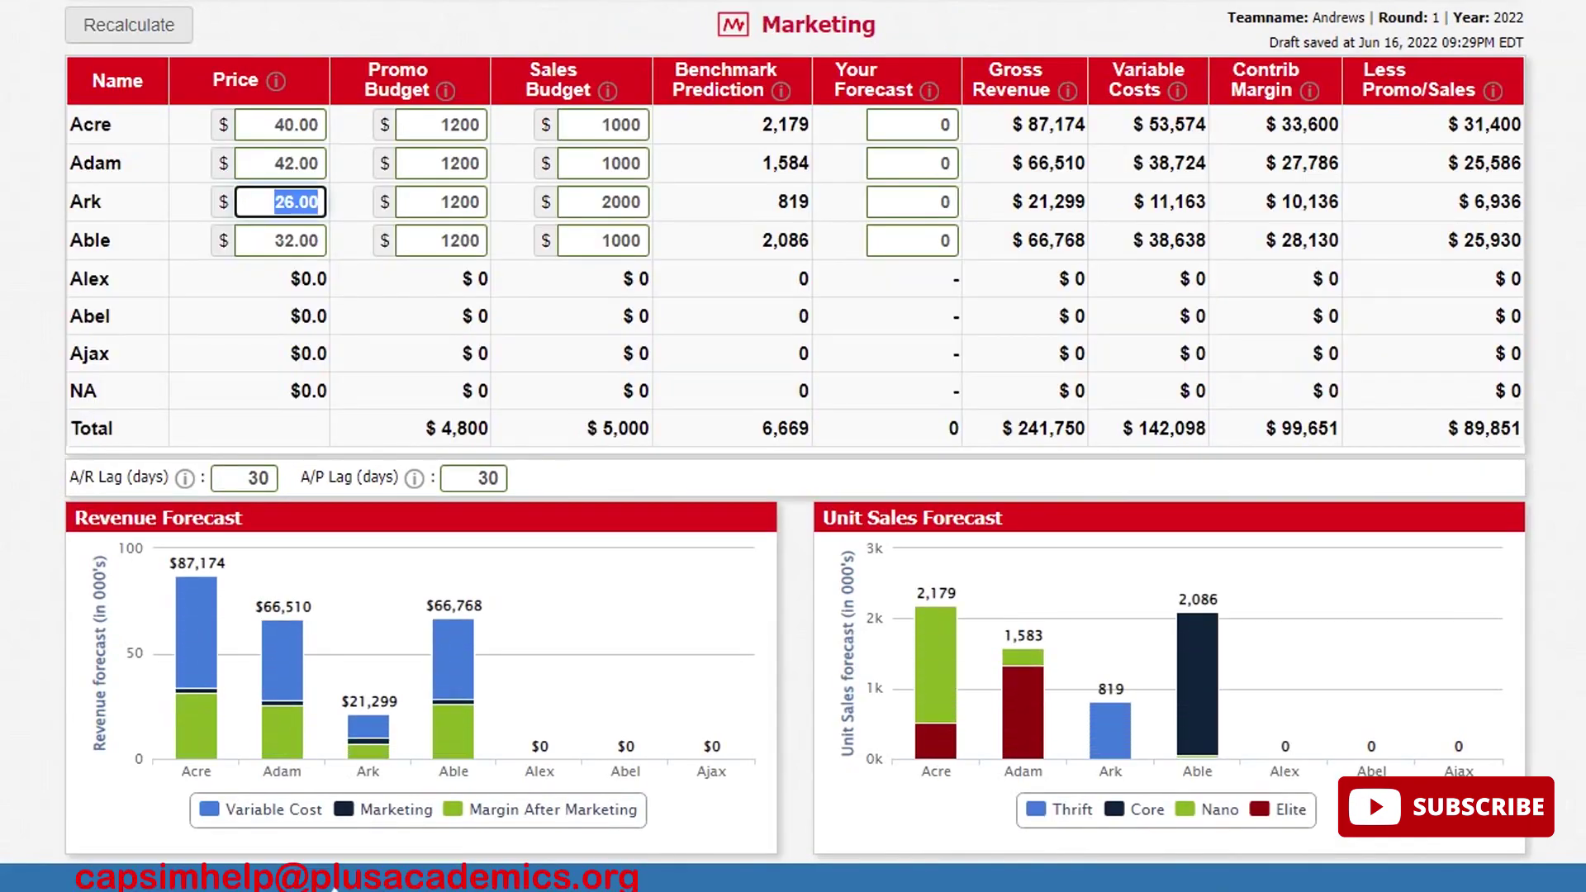
text(20.5)
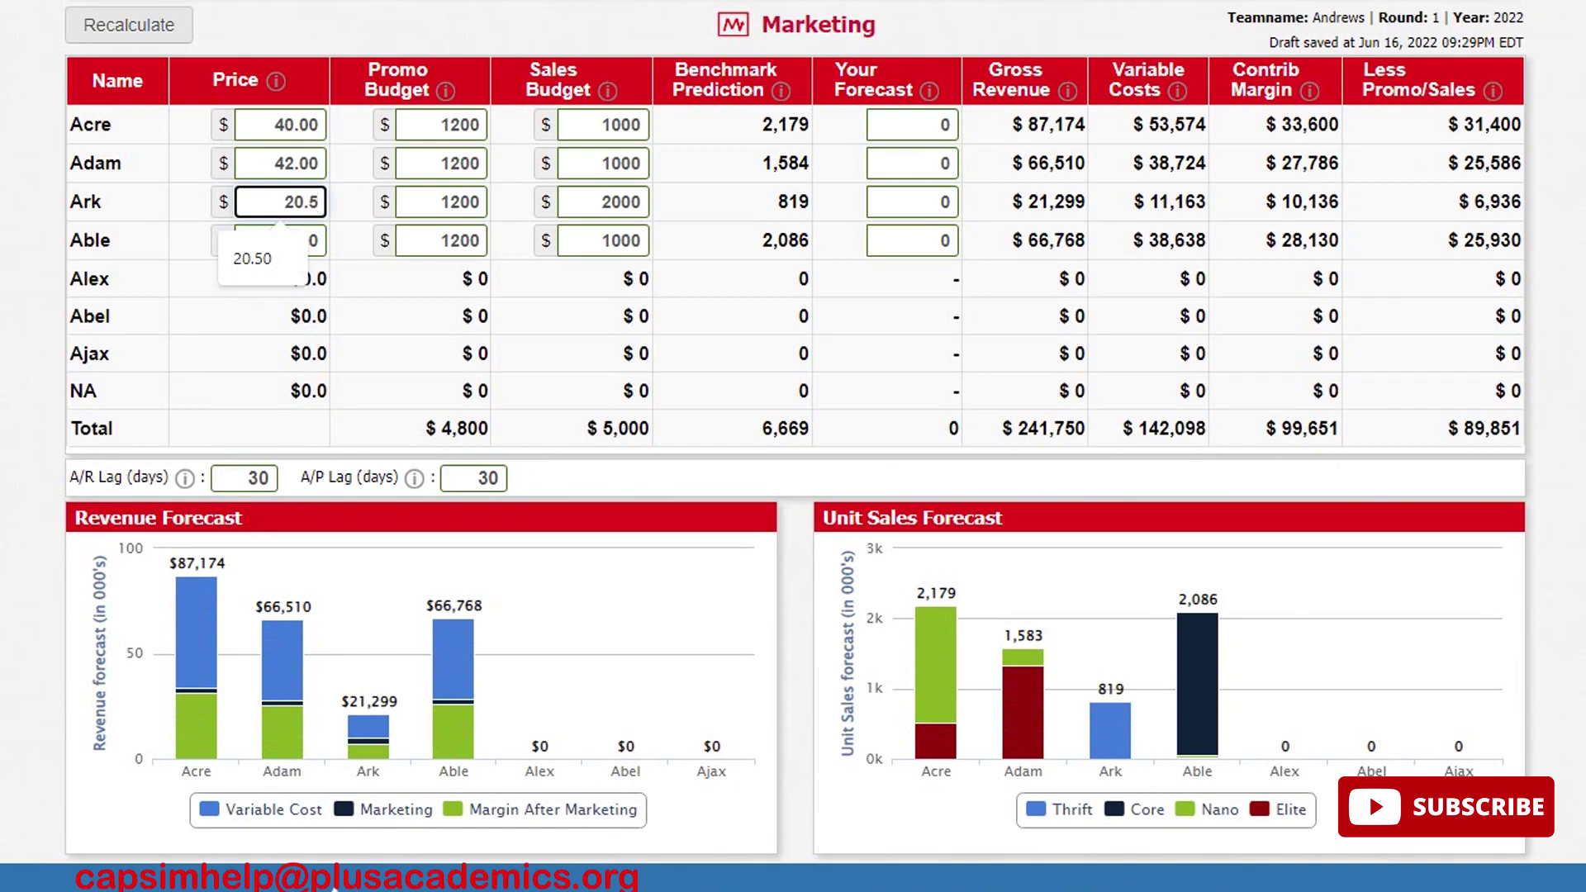
key(Tab)
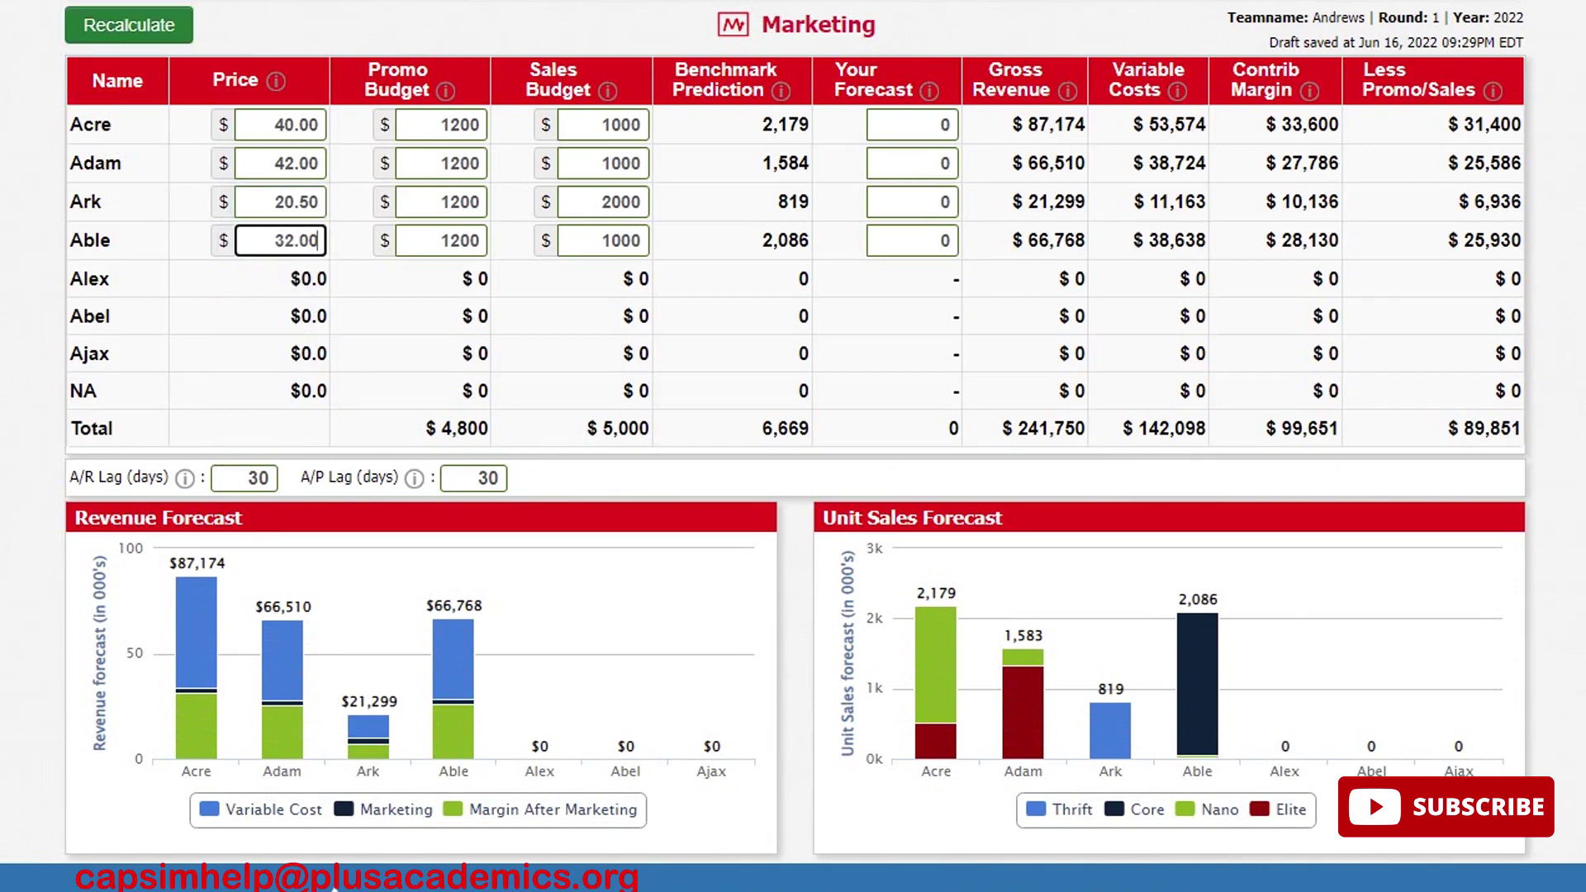
key(ctrl+a)
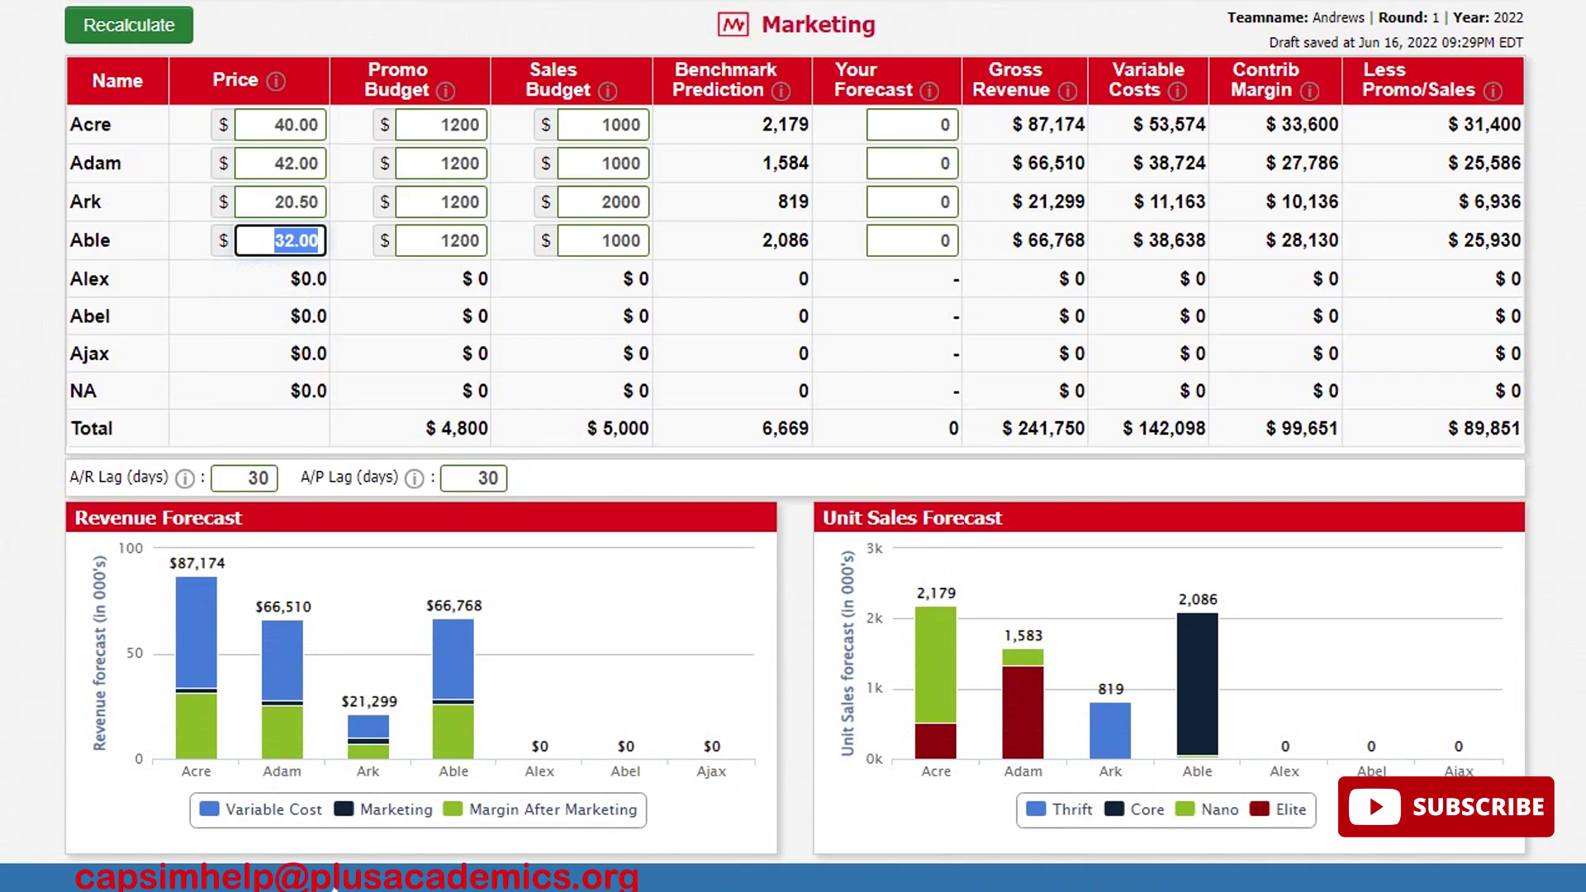
text(30)
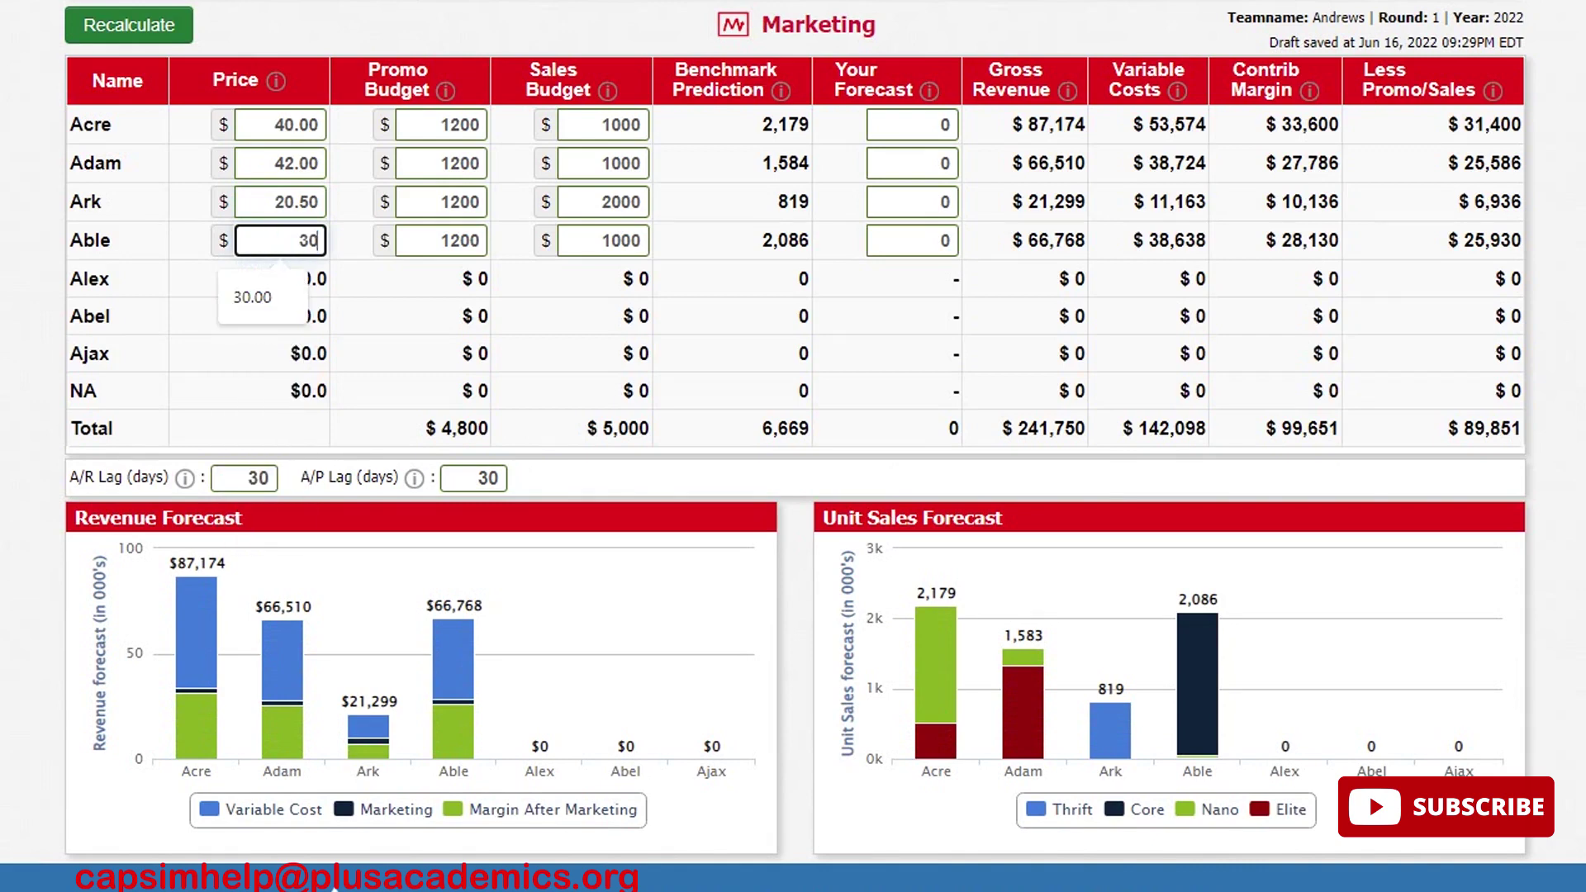
key(Tab)
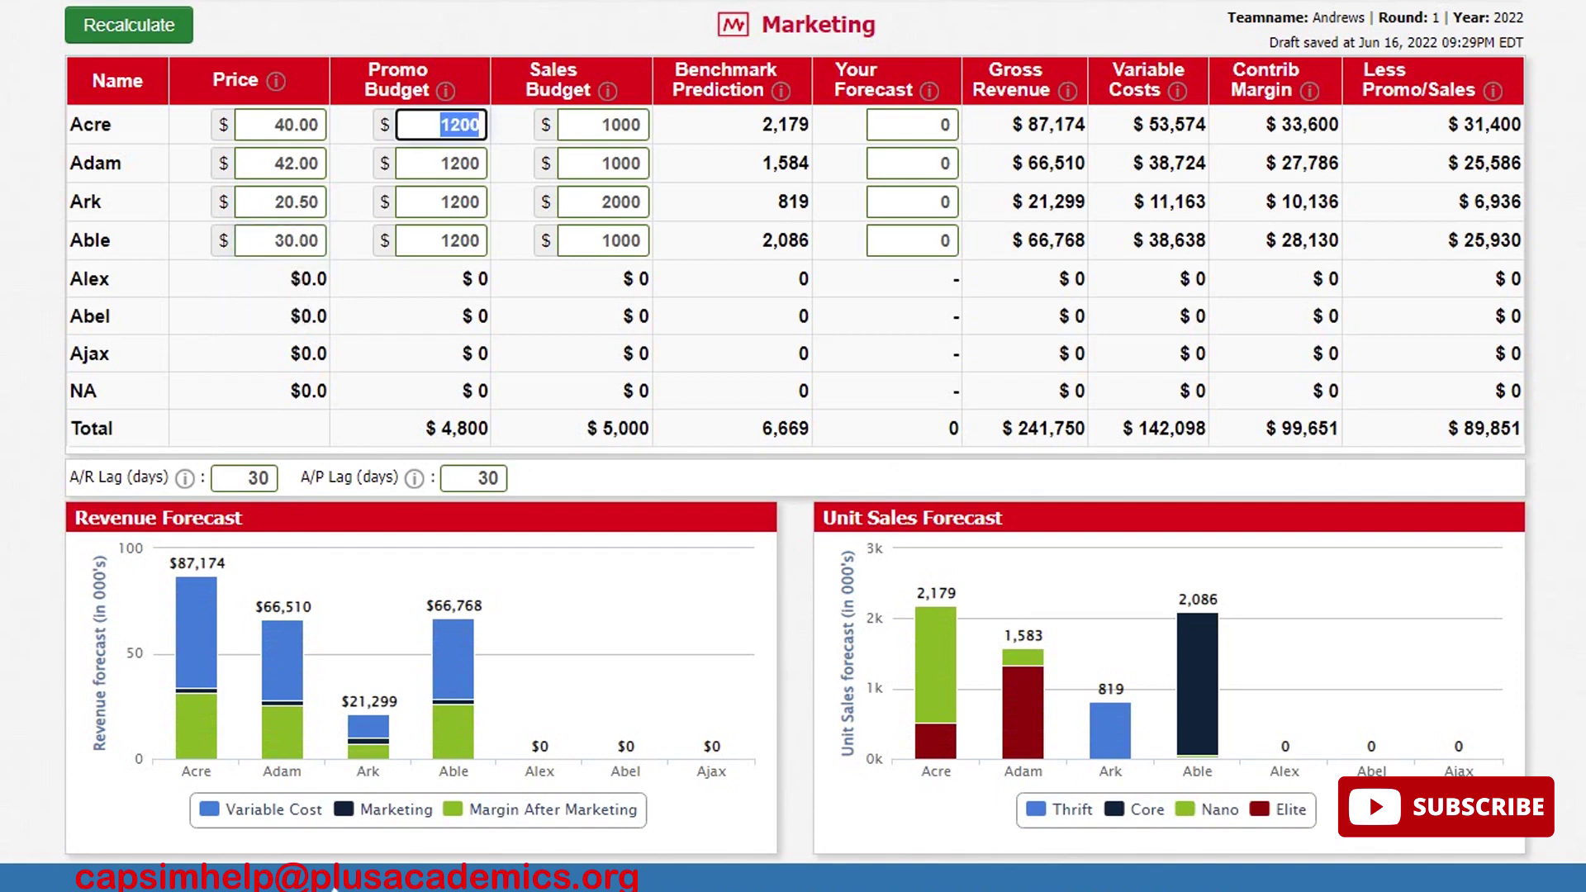
text(2)
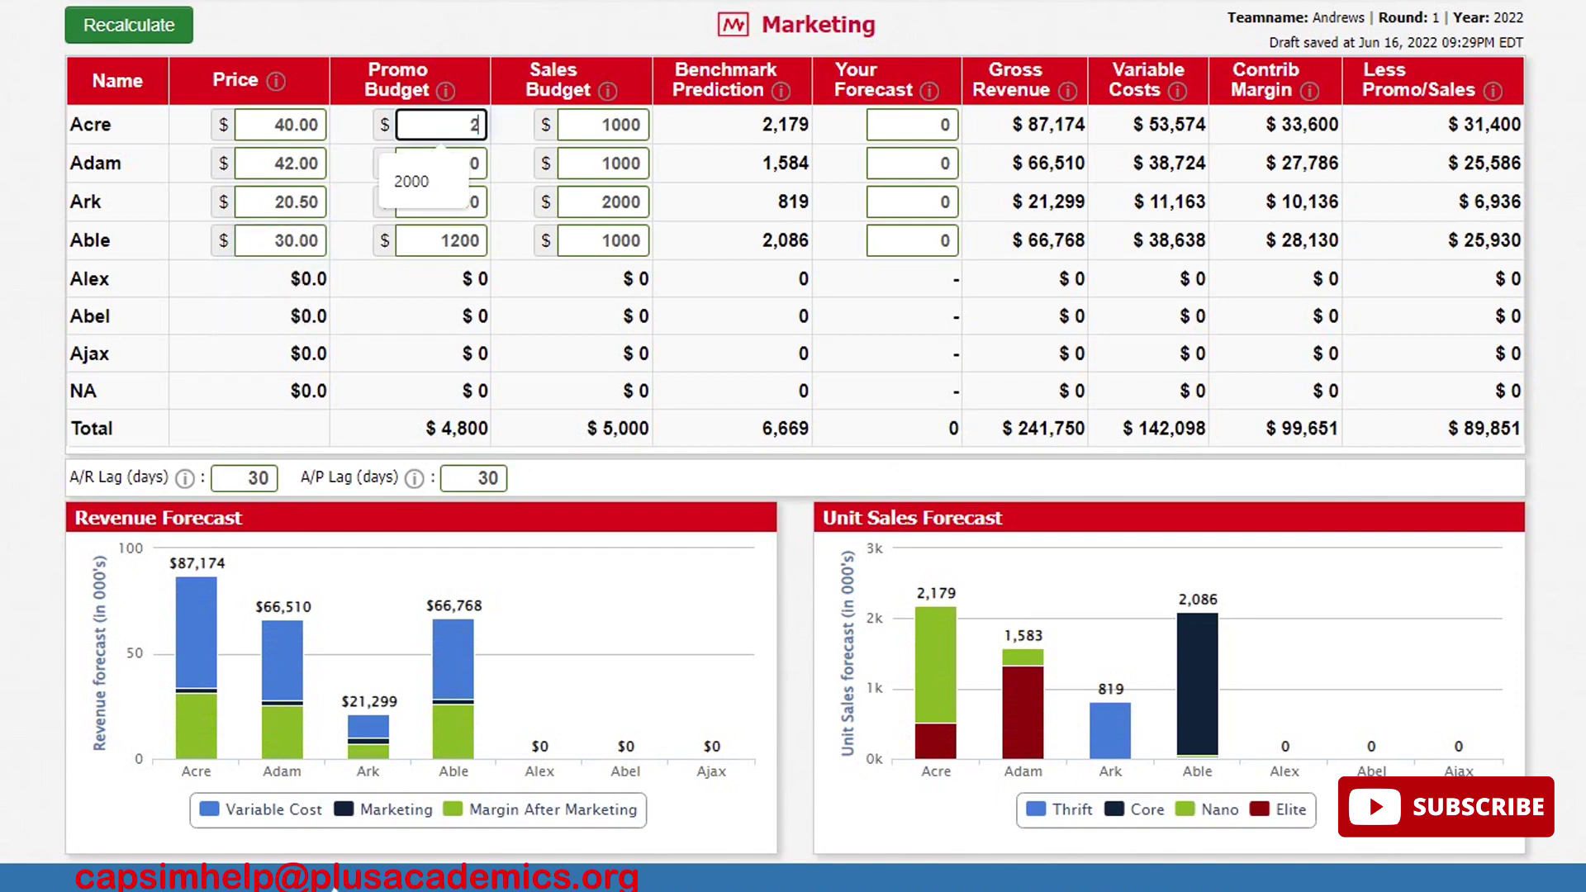
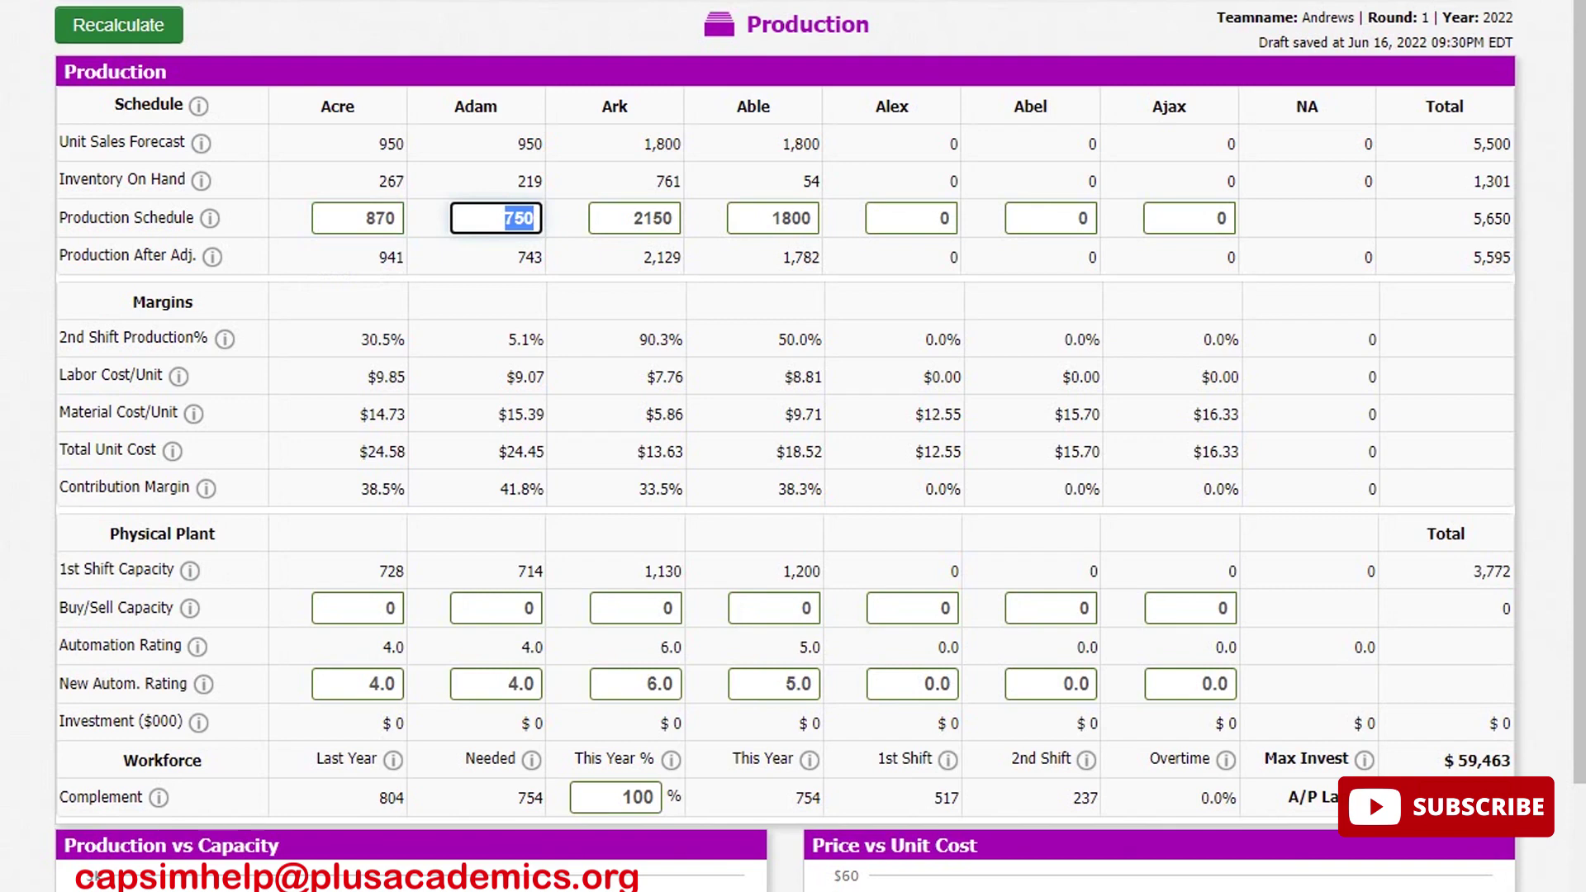
Set the production schedule to 900 for Adam, 1280 for Ark and 2050 for Able
text(900)
key(Tab)
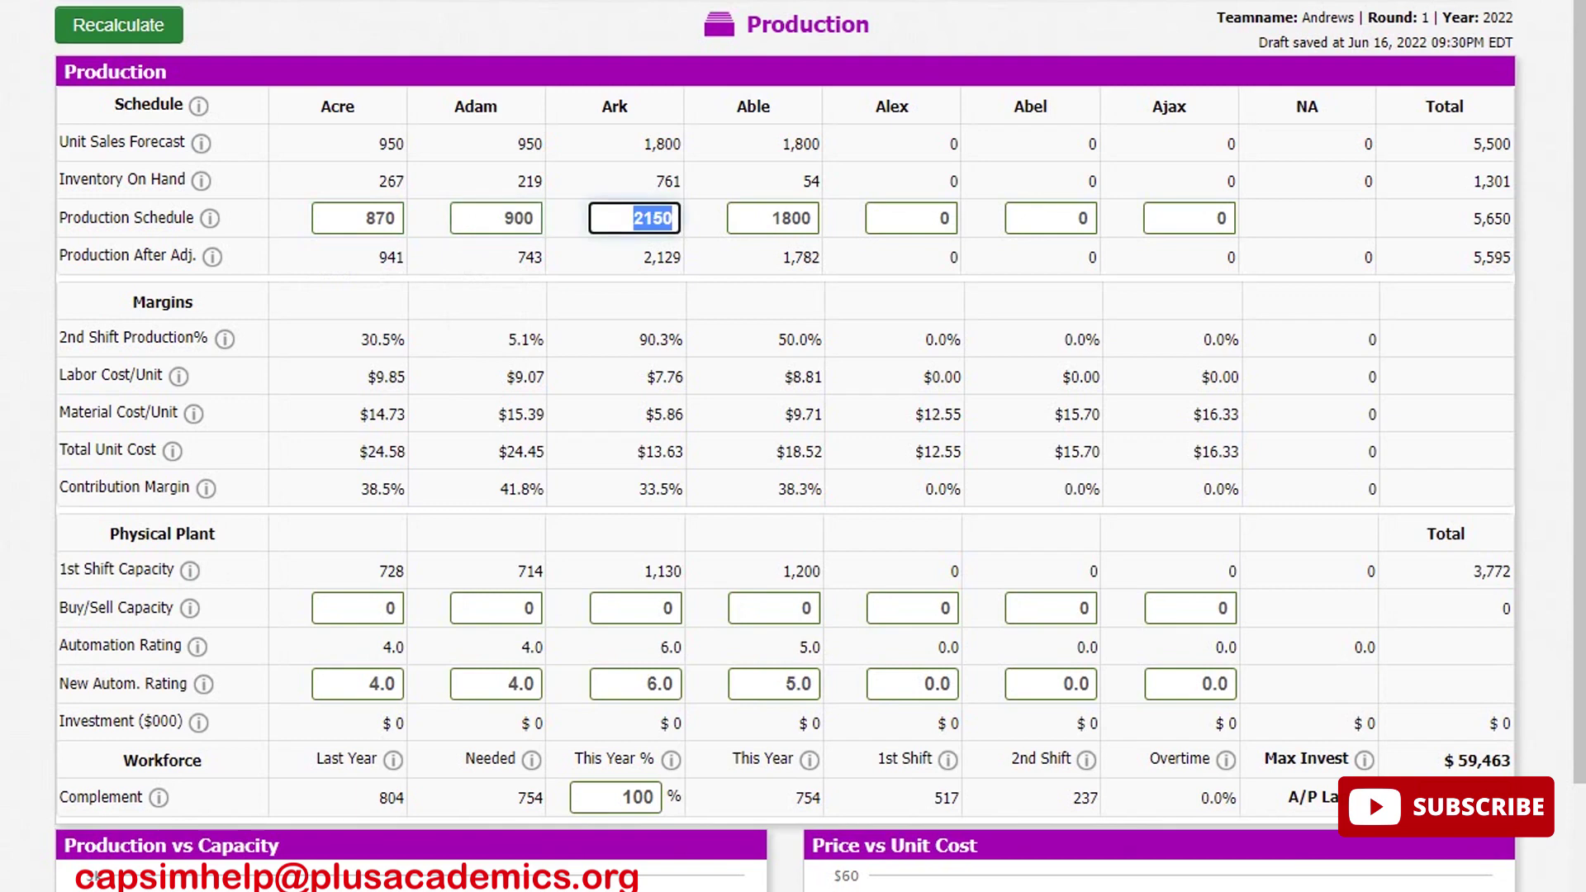
text(1280)
key(Tab)
text(2)
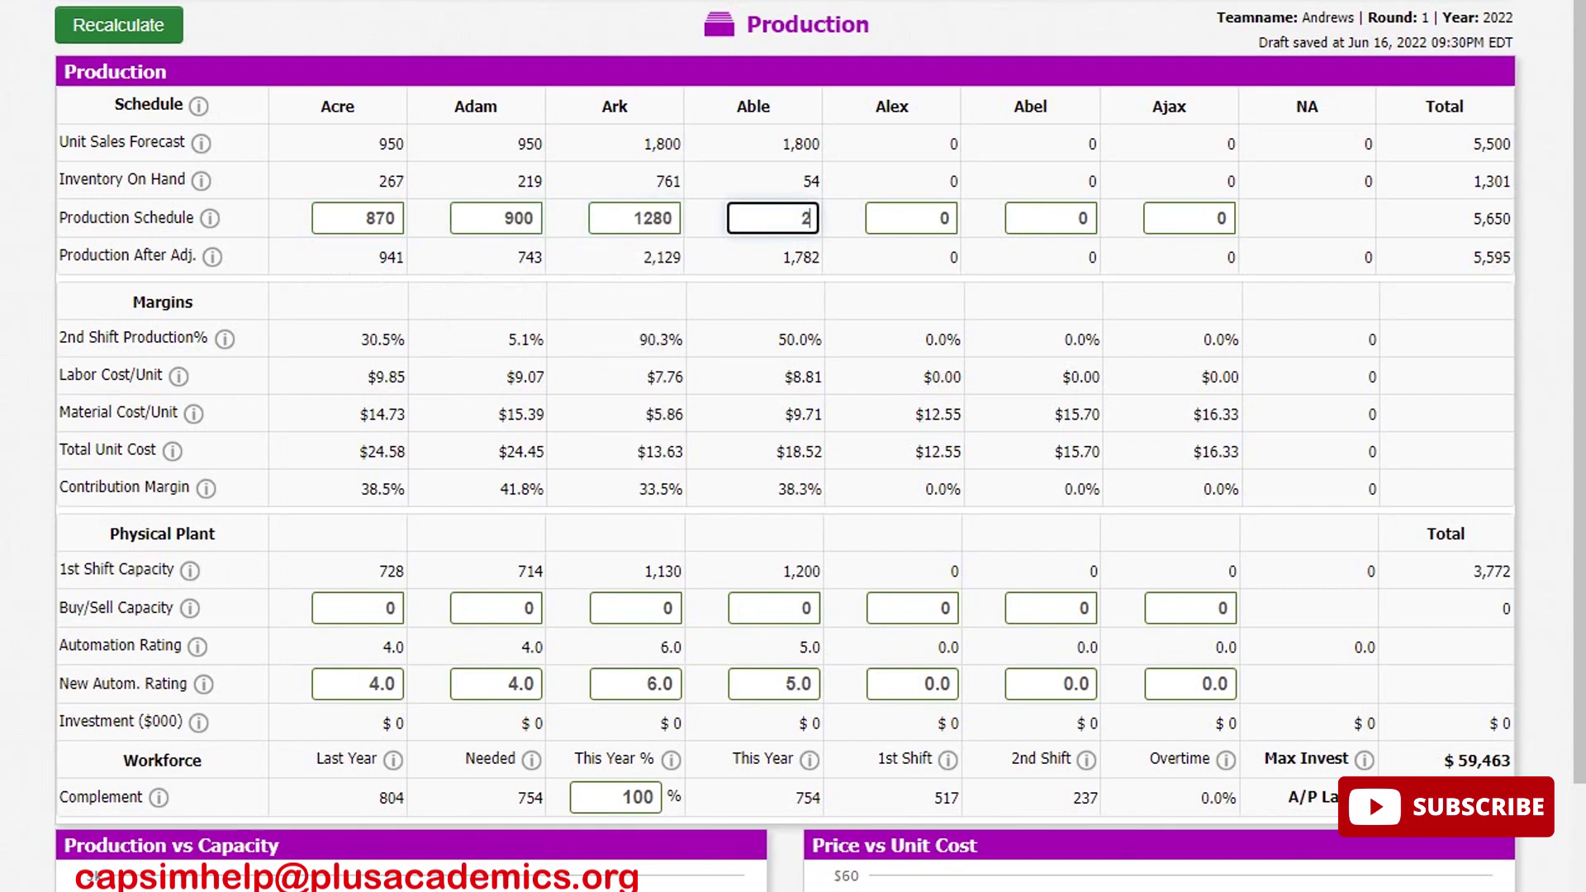
text(050)
Buy 300 units of capacity for the new product Alex
click(934, 608)
text(3)
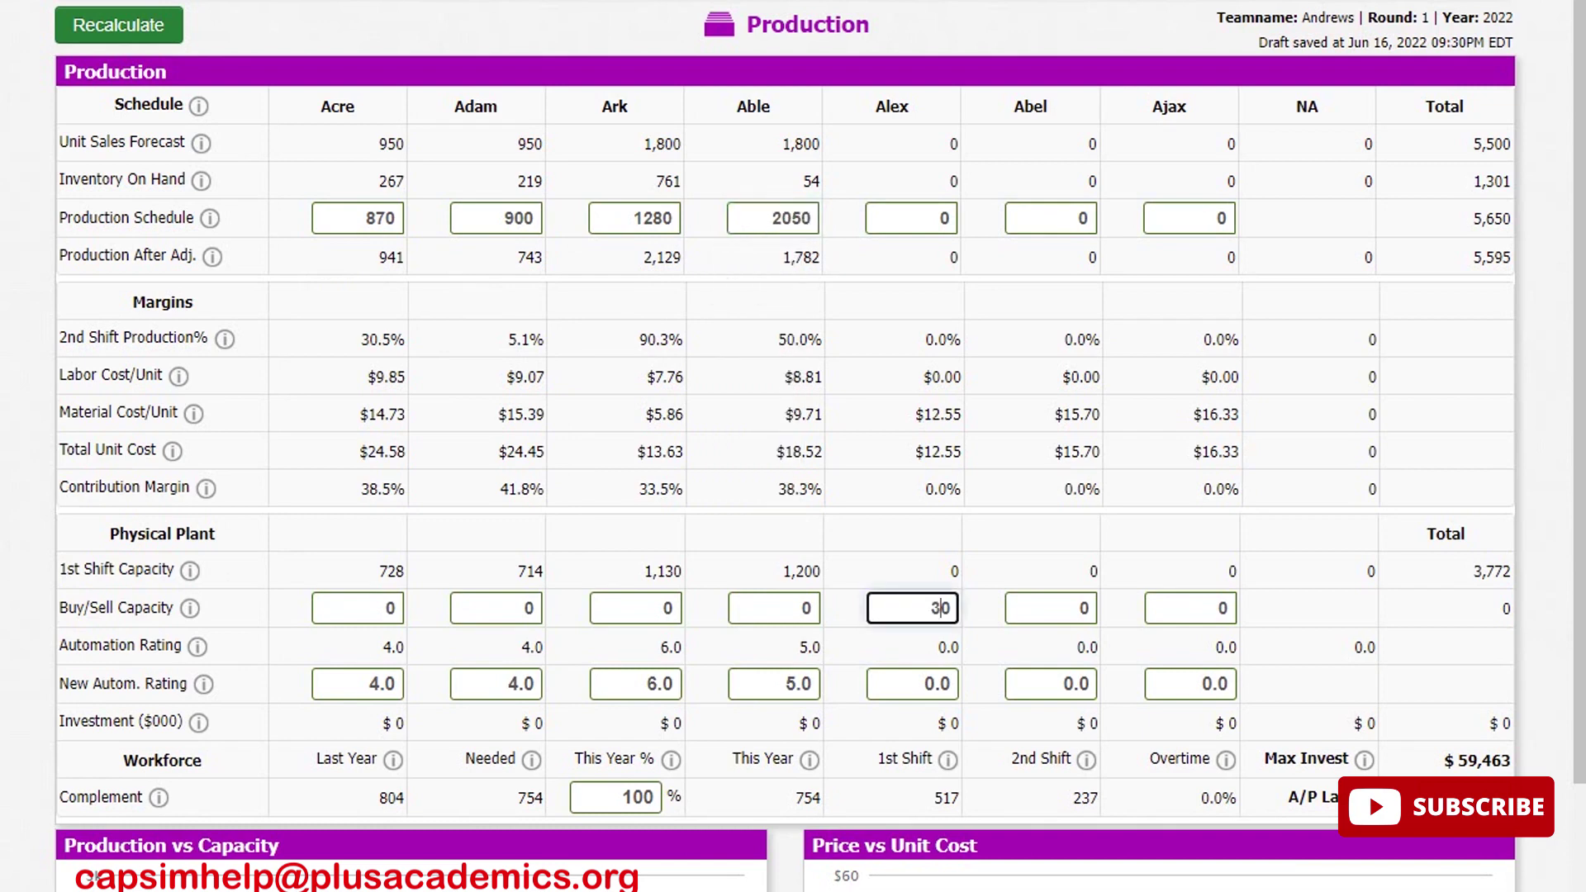
text(0)
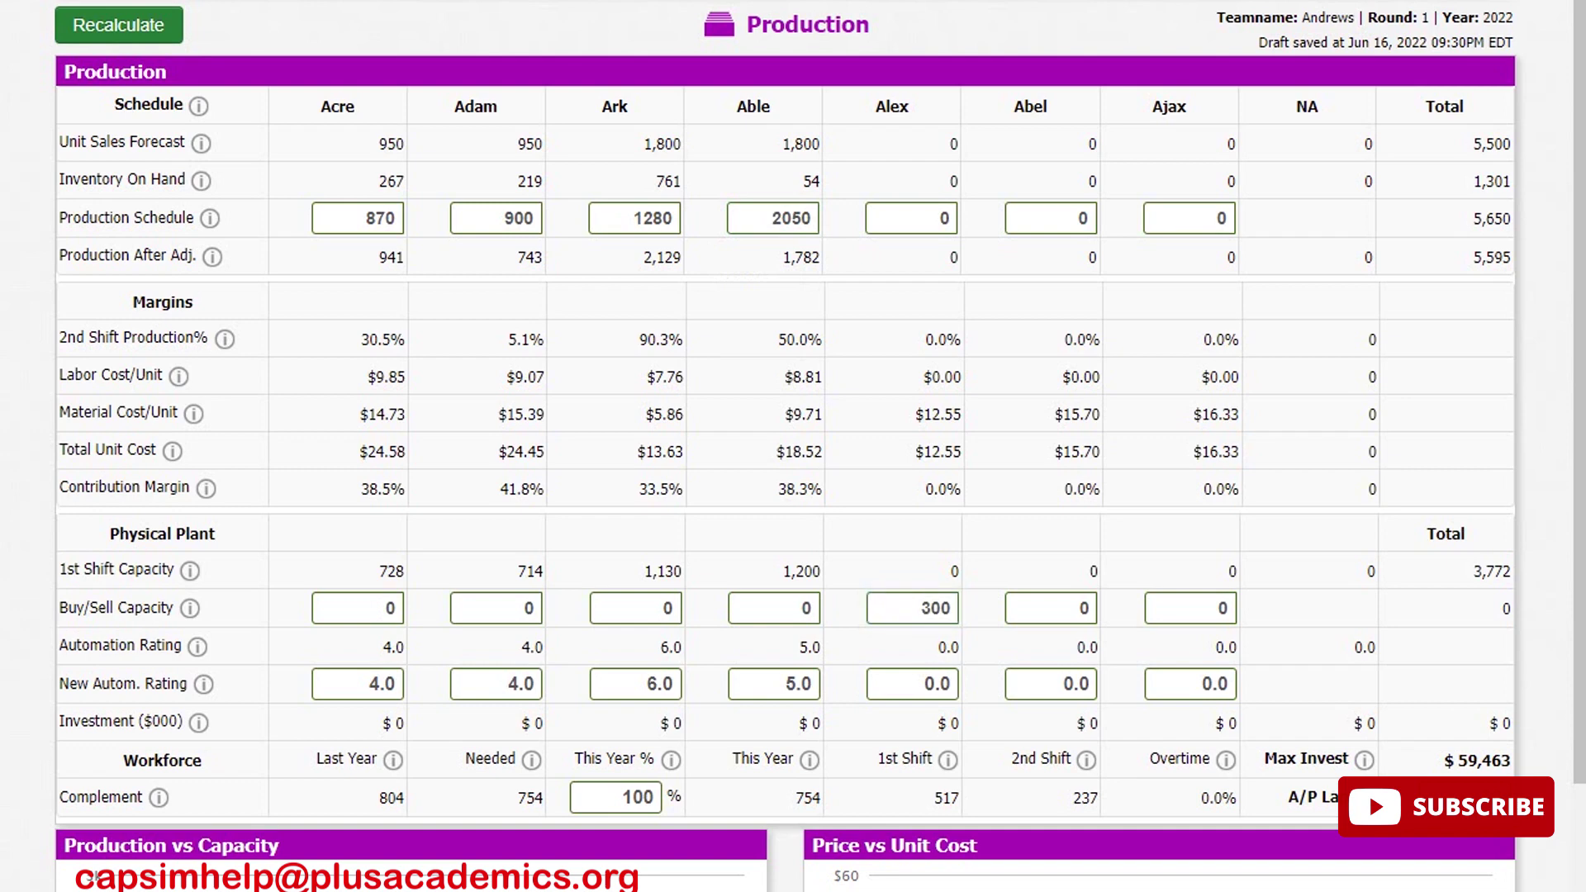
Buy 300 units of capacity each for the new products Abel and Ajax
click(1079, 607)
text(300)
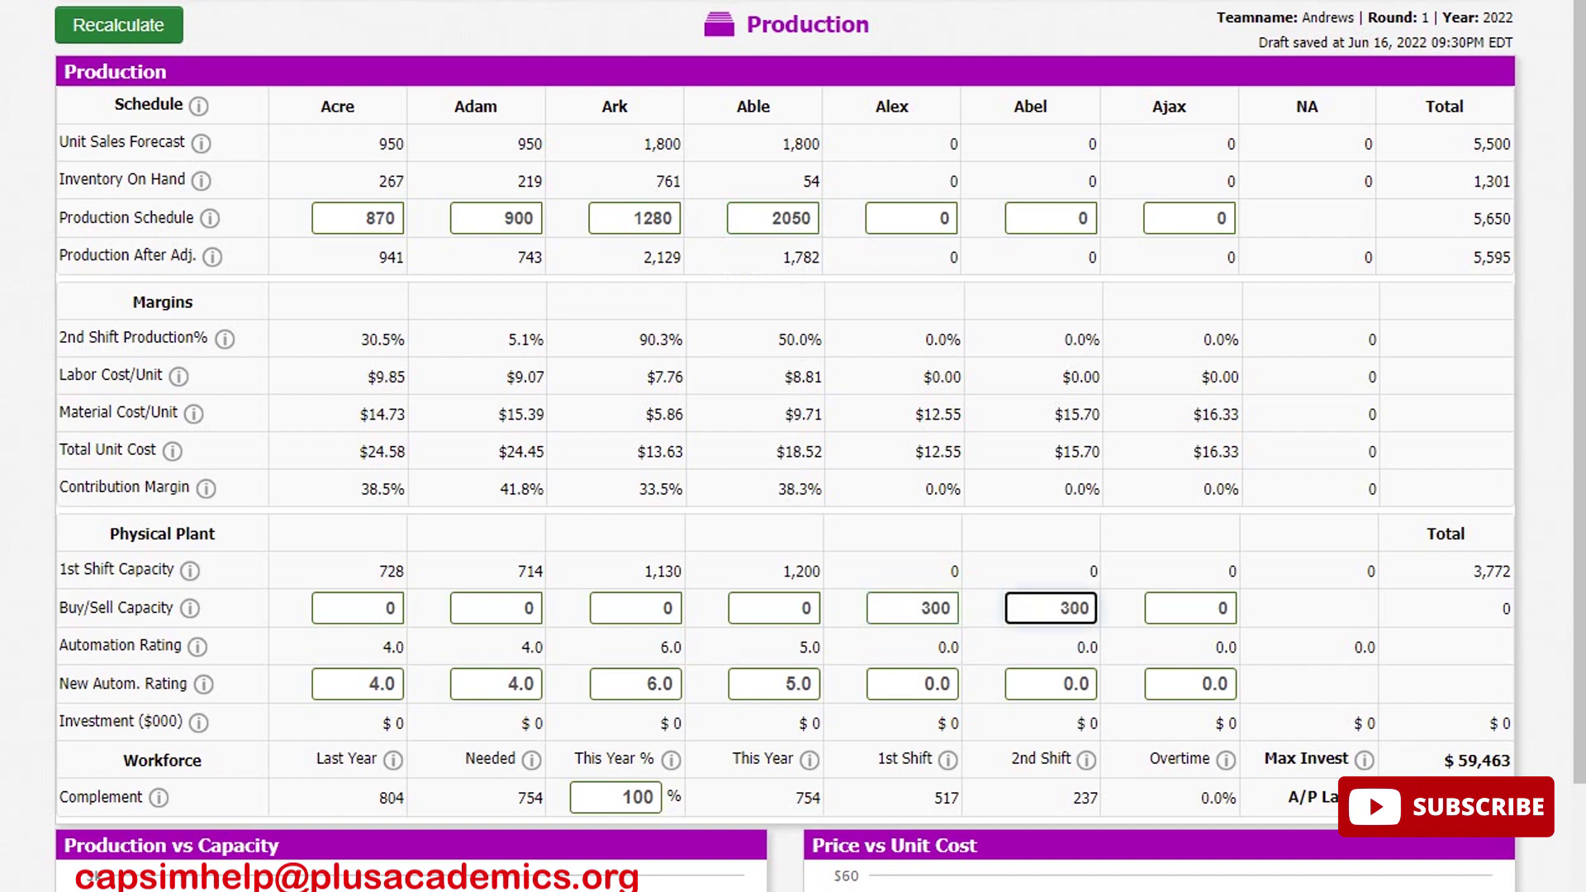
click(1218, 607)
text(300)
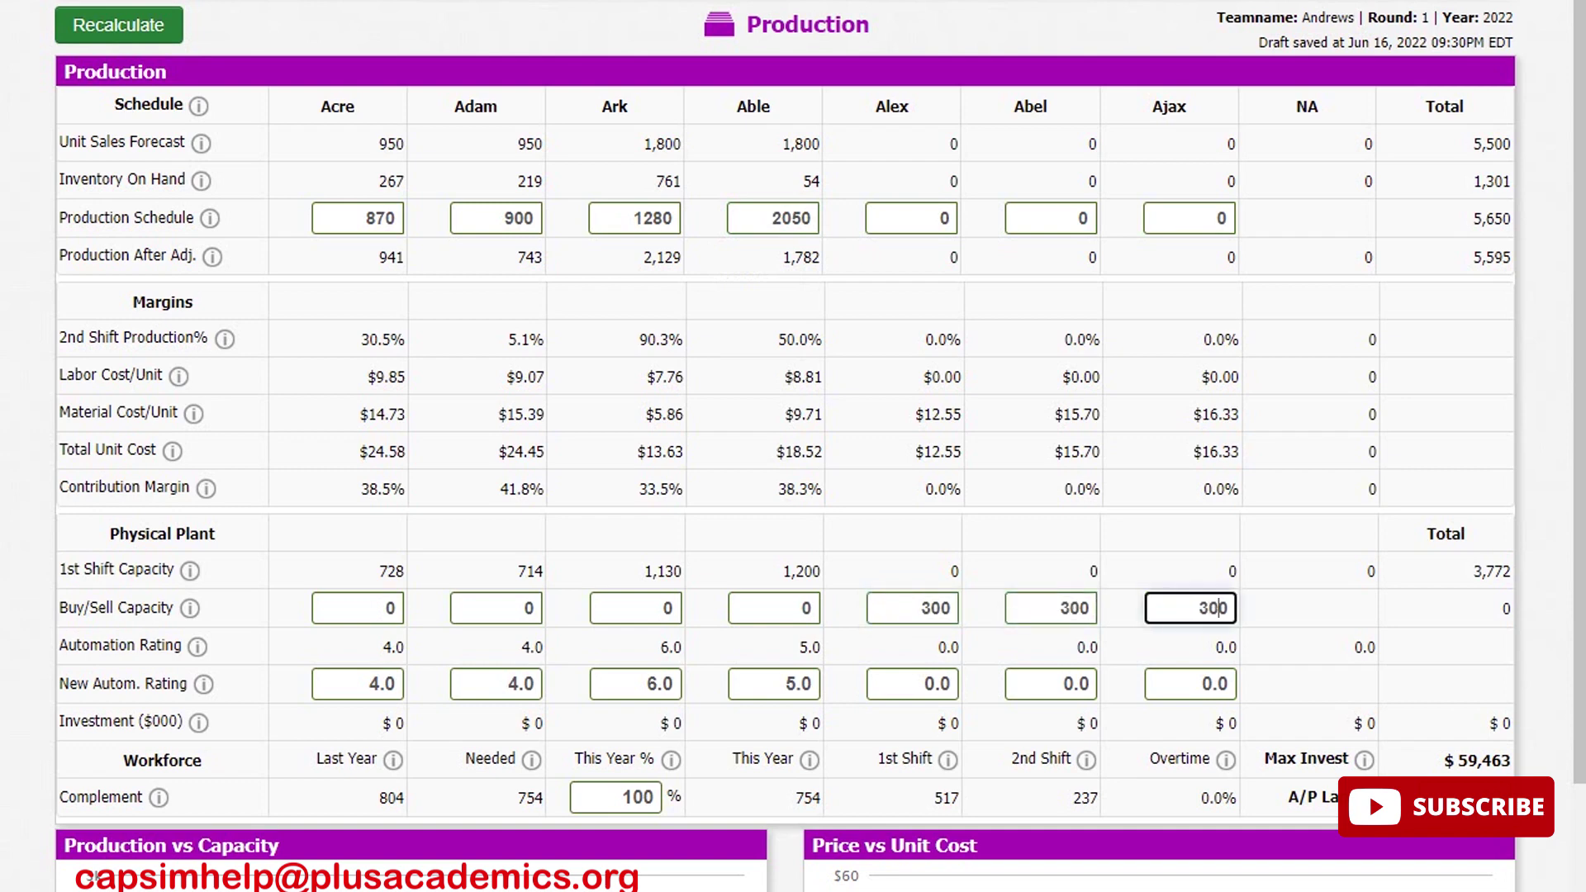
Set the new automation rating to 4.0 for the new products Ajax, Abel and Alex
click(1208, 684)
key(BackSpace)
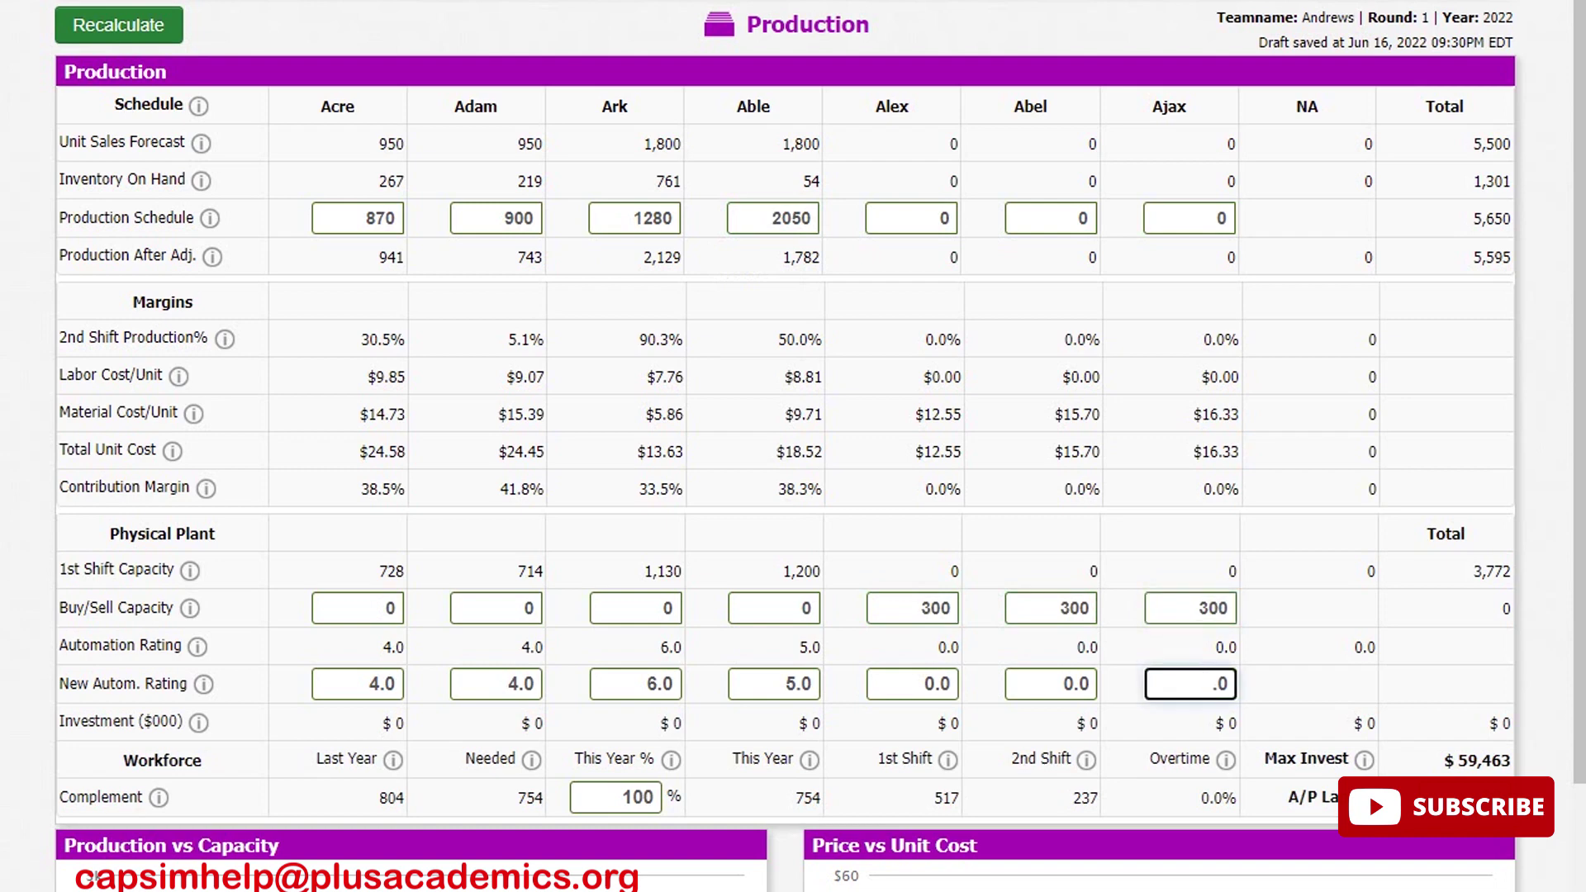
text(4)
click(1073, 684)
key(BackSpace)
text(4)
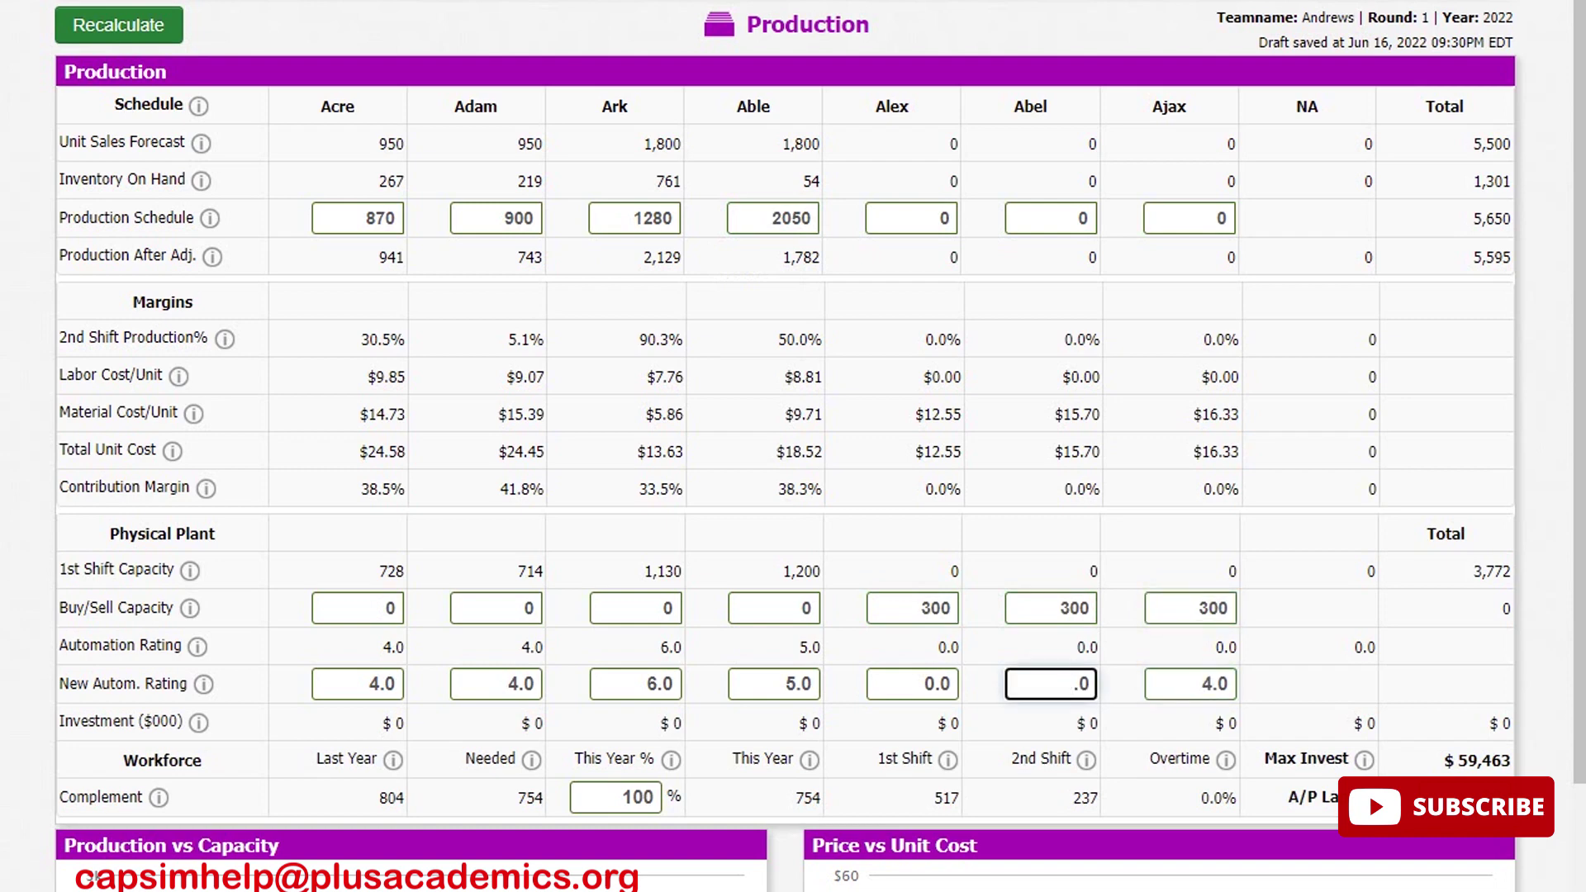
click(934, 684)
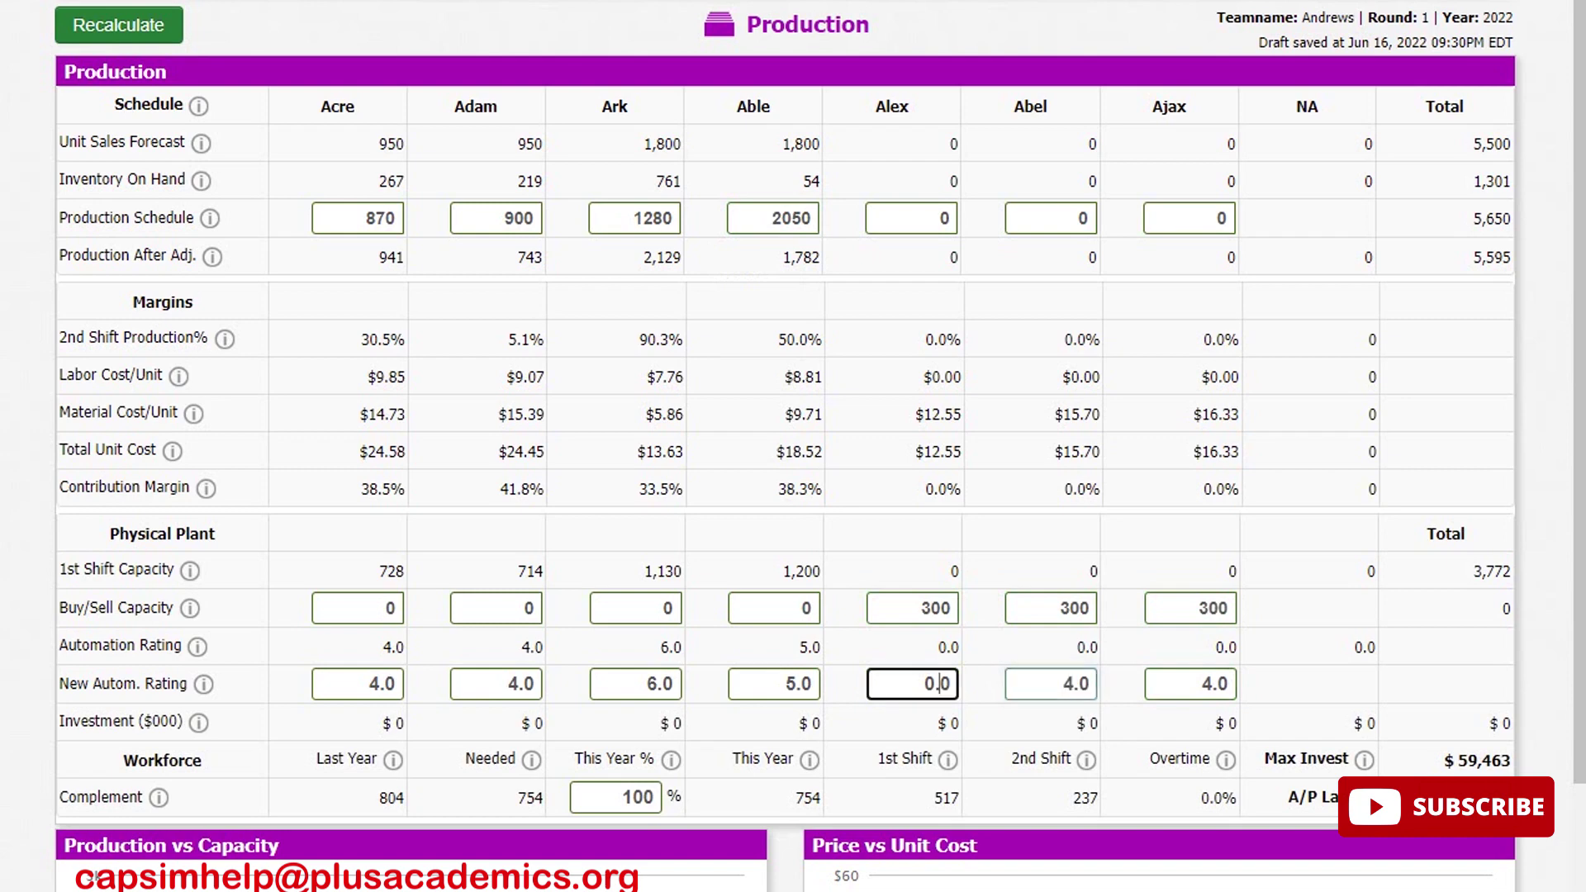
key(BackSpace)
text(4)
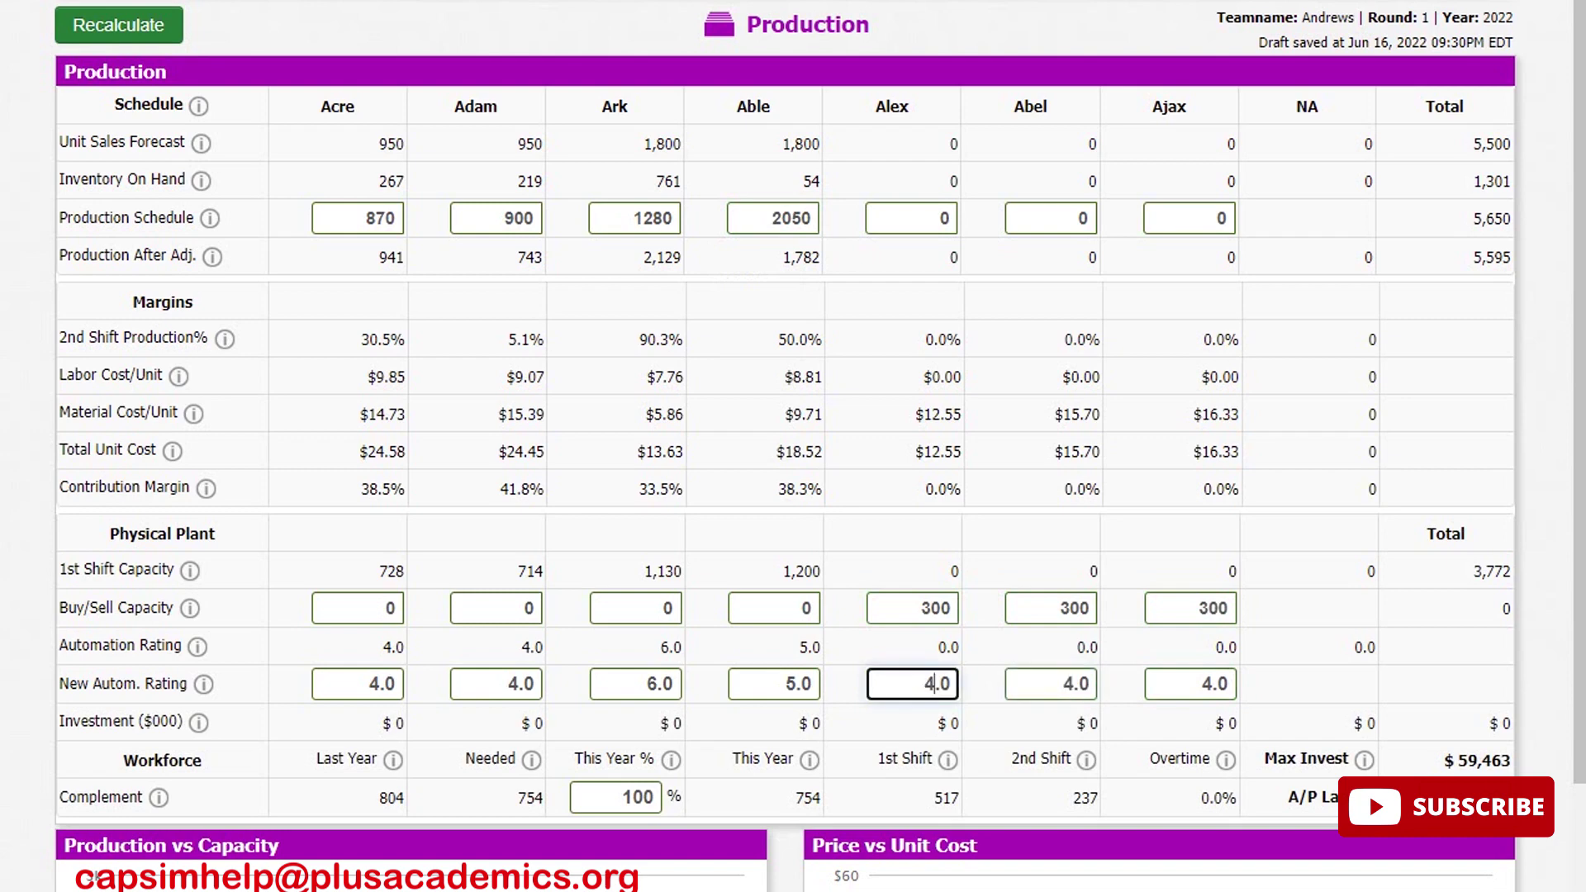
Set the new automation rating to 10.0 for Ark and 7.0 for Able
click(658, 684)
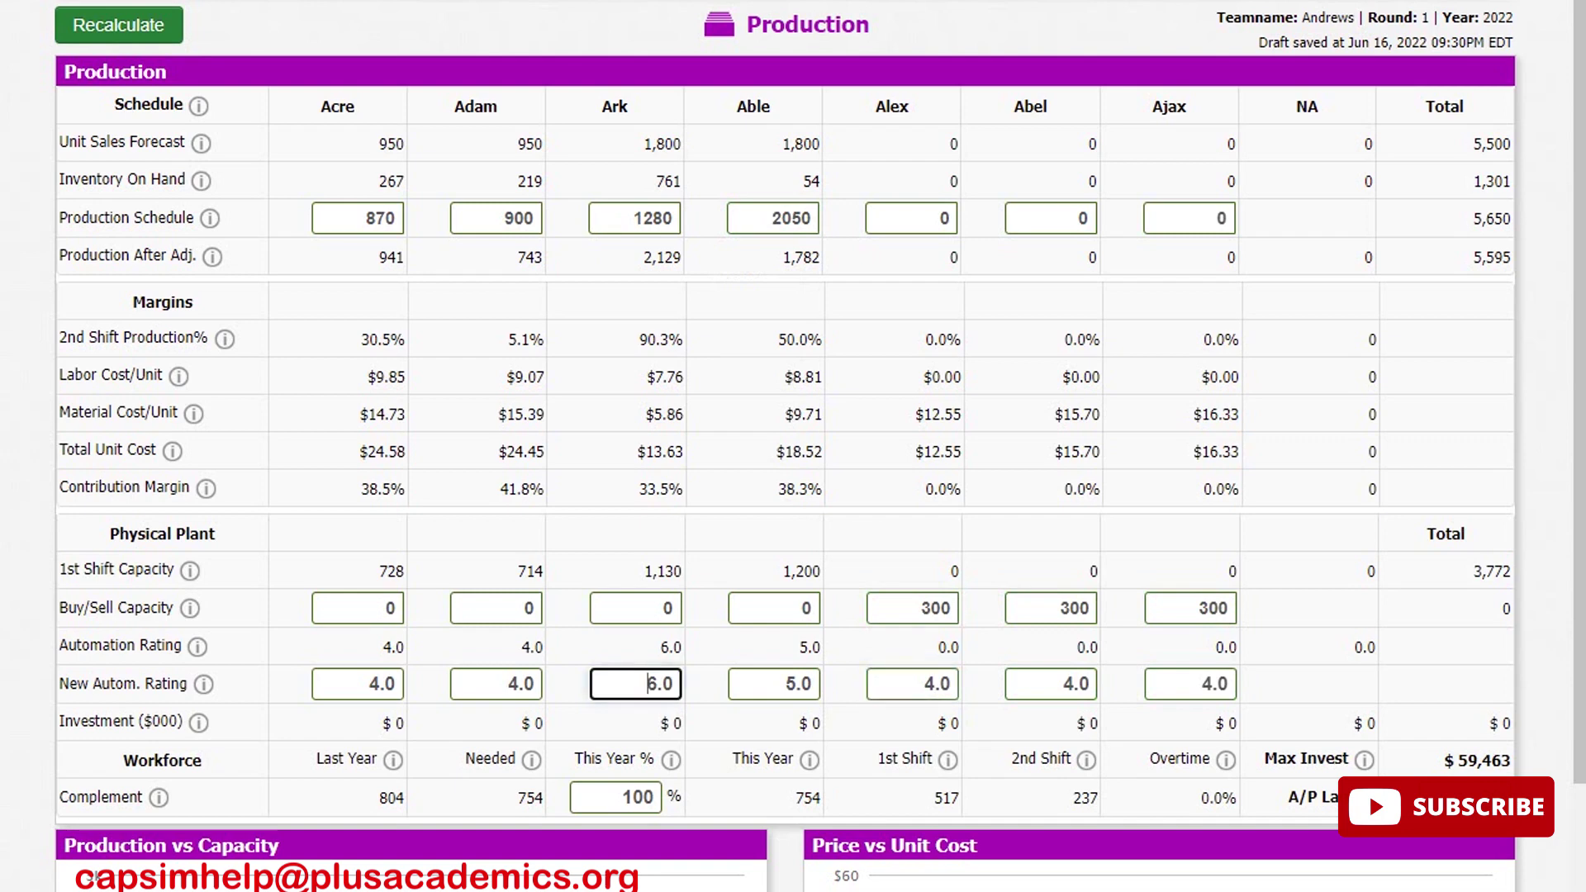
key(BackSpace)
text(10)
click(796, 684)
key(BackSpace)
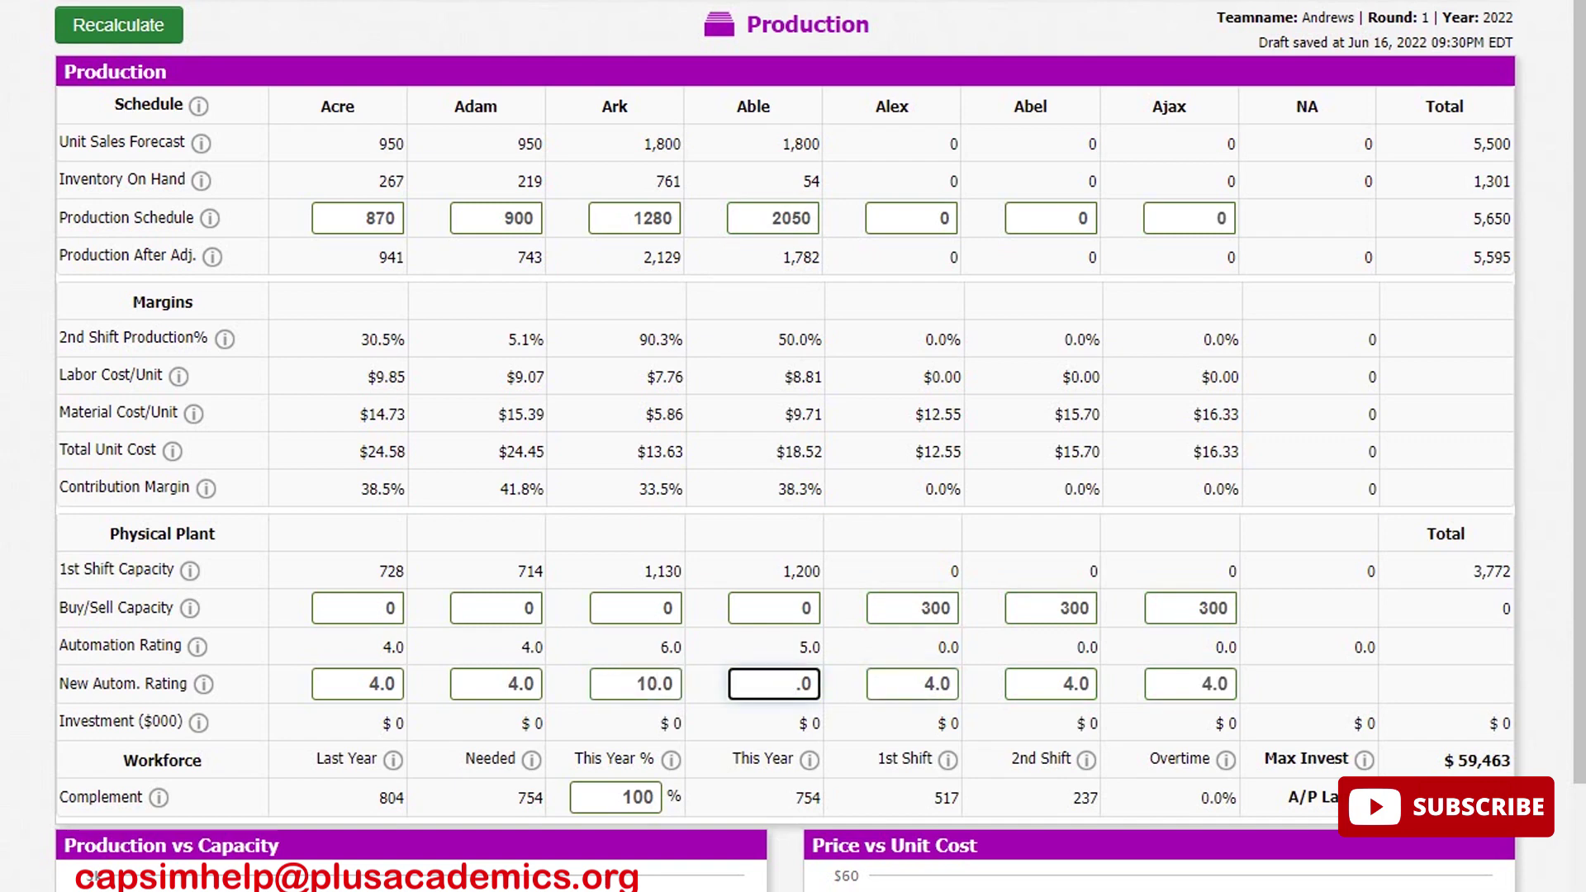
text(7)
Set the new automation rating to 5.0 for both Adam and Acre, and recalculate the production decisions
click(520, 683)
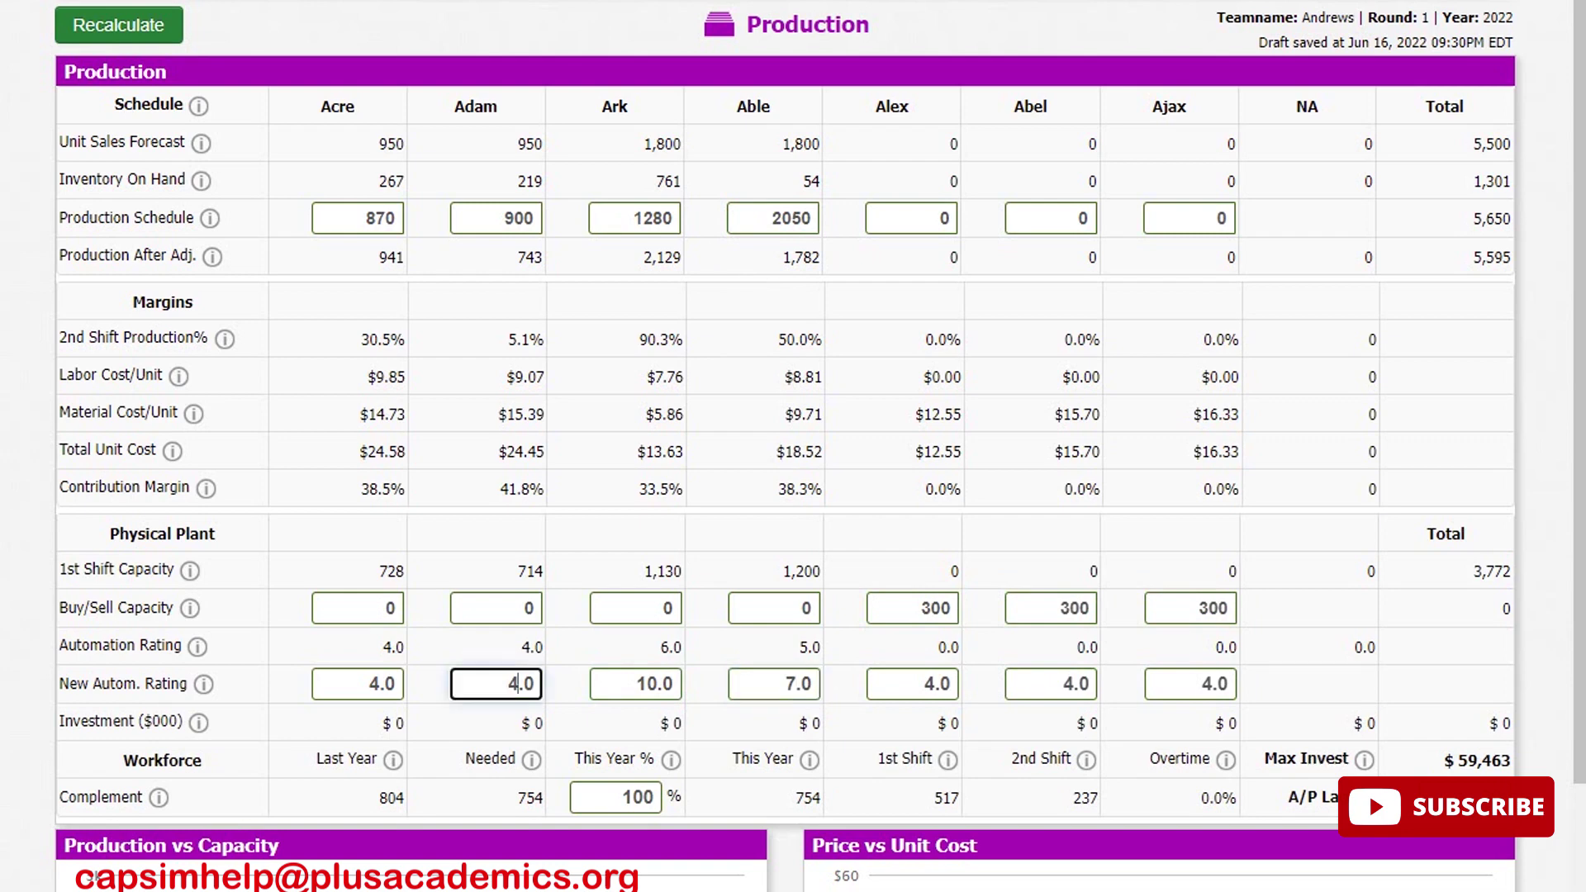
key(BackSpace)
text(5)
click(380, 684)
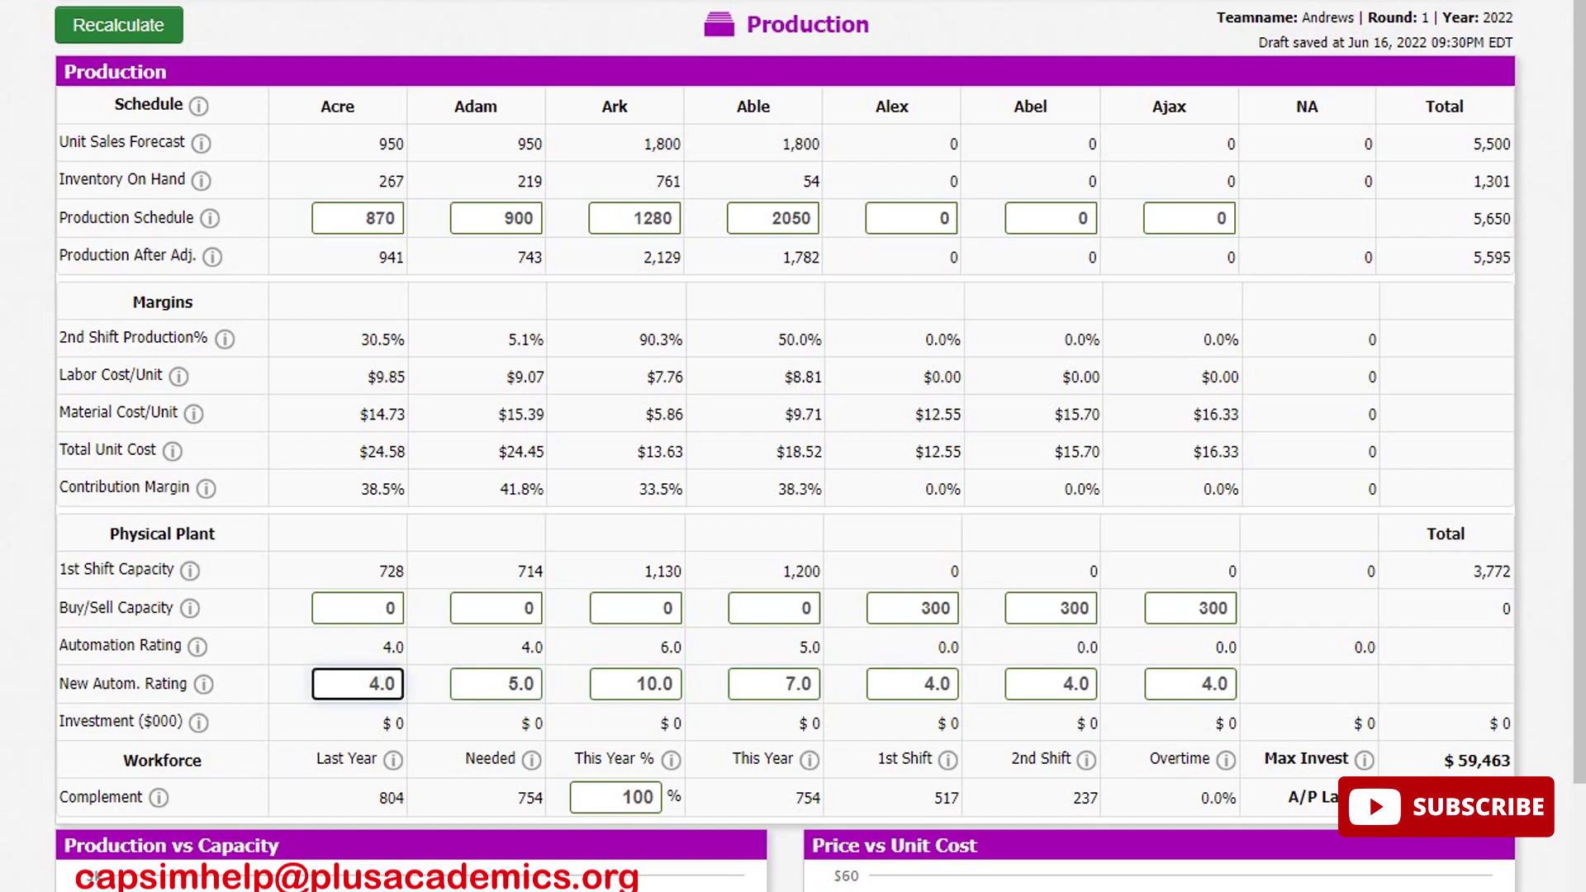
key(BackSpace)
text(5)
key(Return)
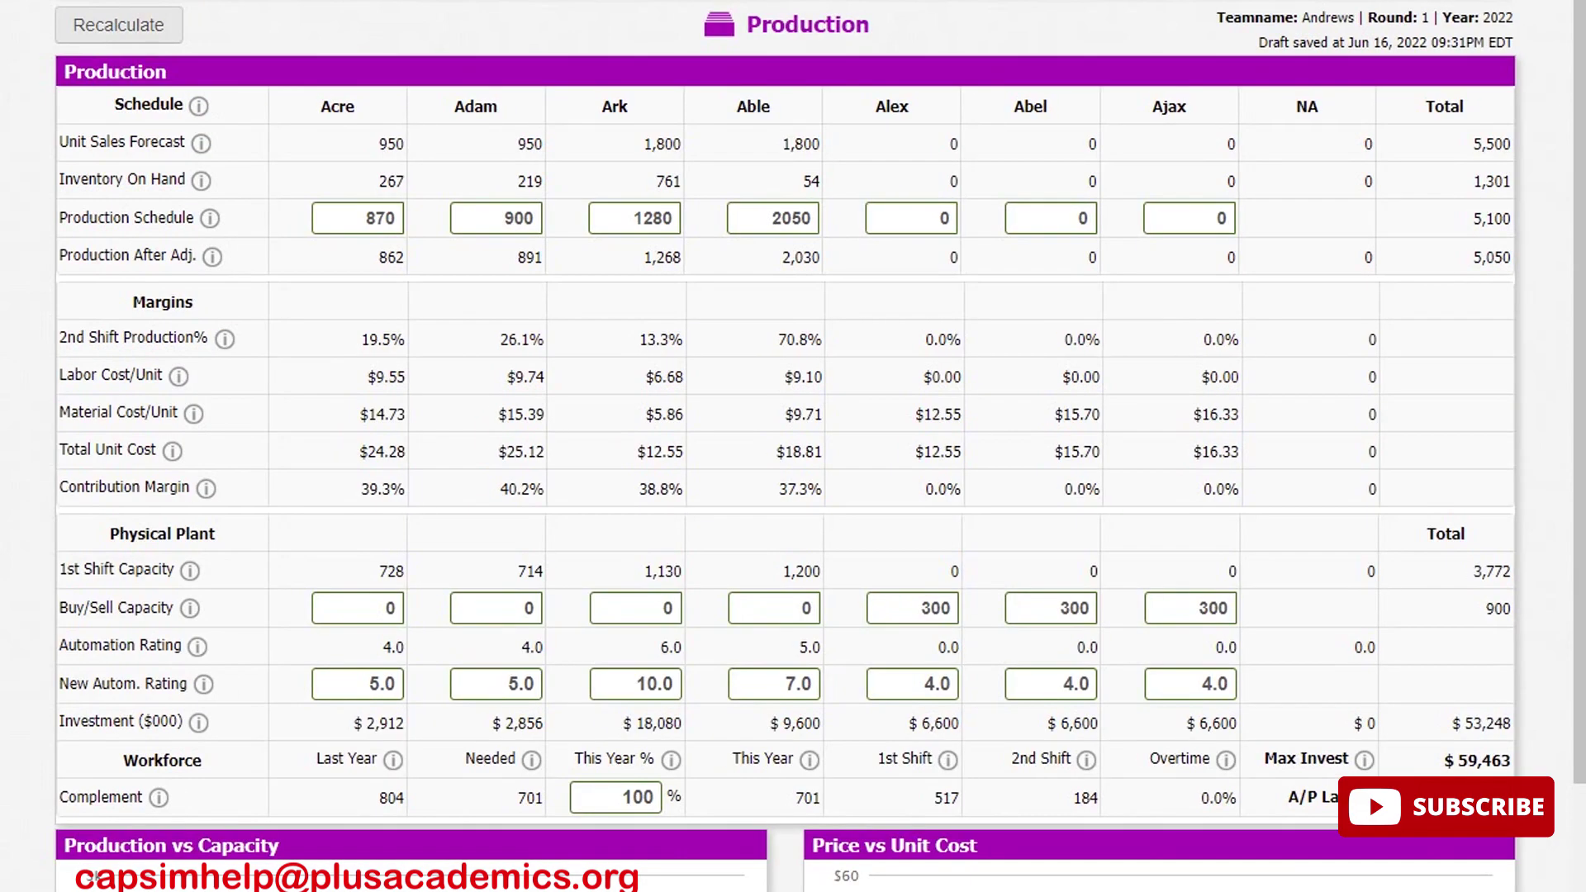
Raise Able's new automation rating to 7.5 and recalculate
click(785, 684)
text(7.5)
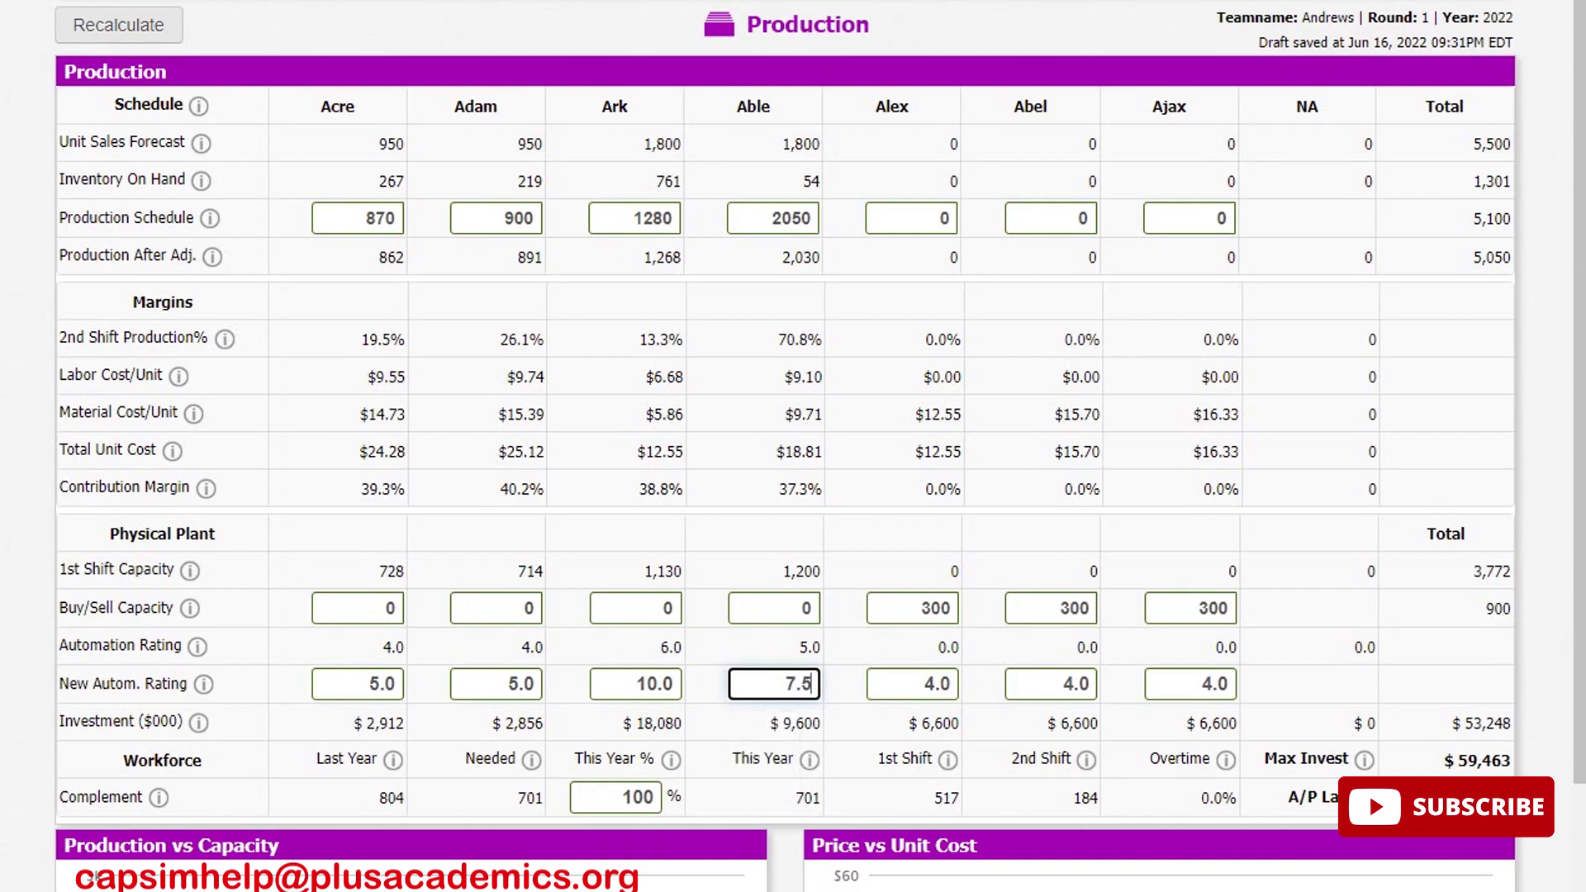
click(119, 26)
click(119, 26)
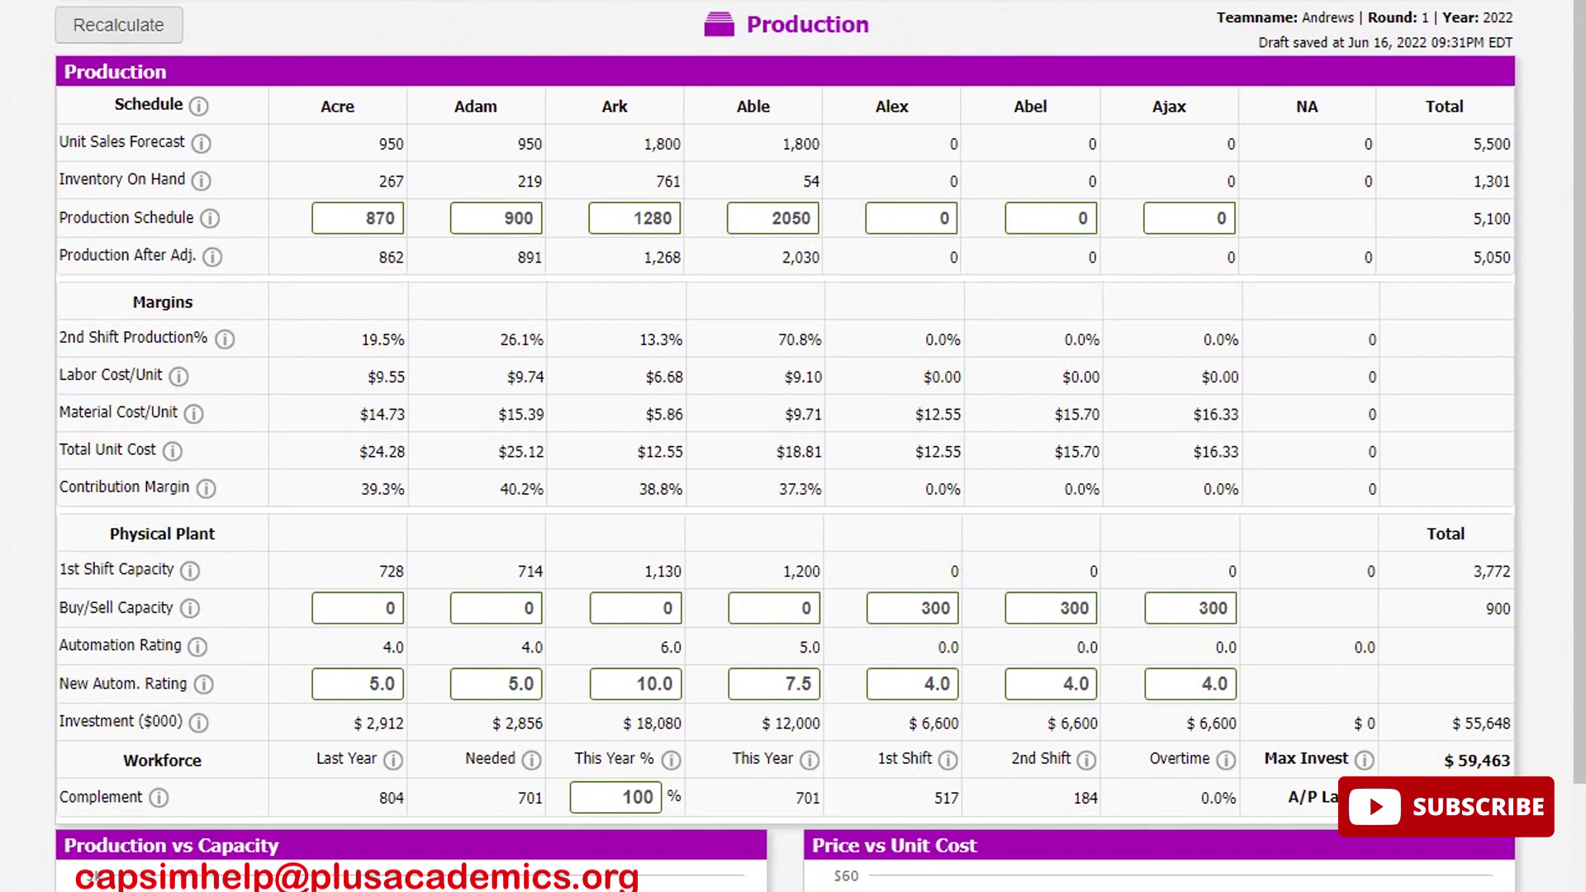
Try buying 100 units of capacity each for Able and Ark, and recalculate
click(805, 607)
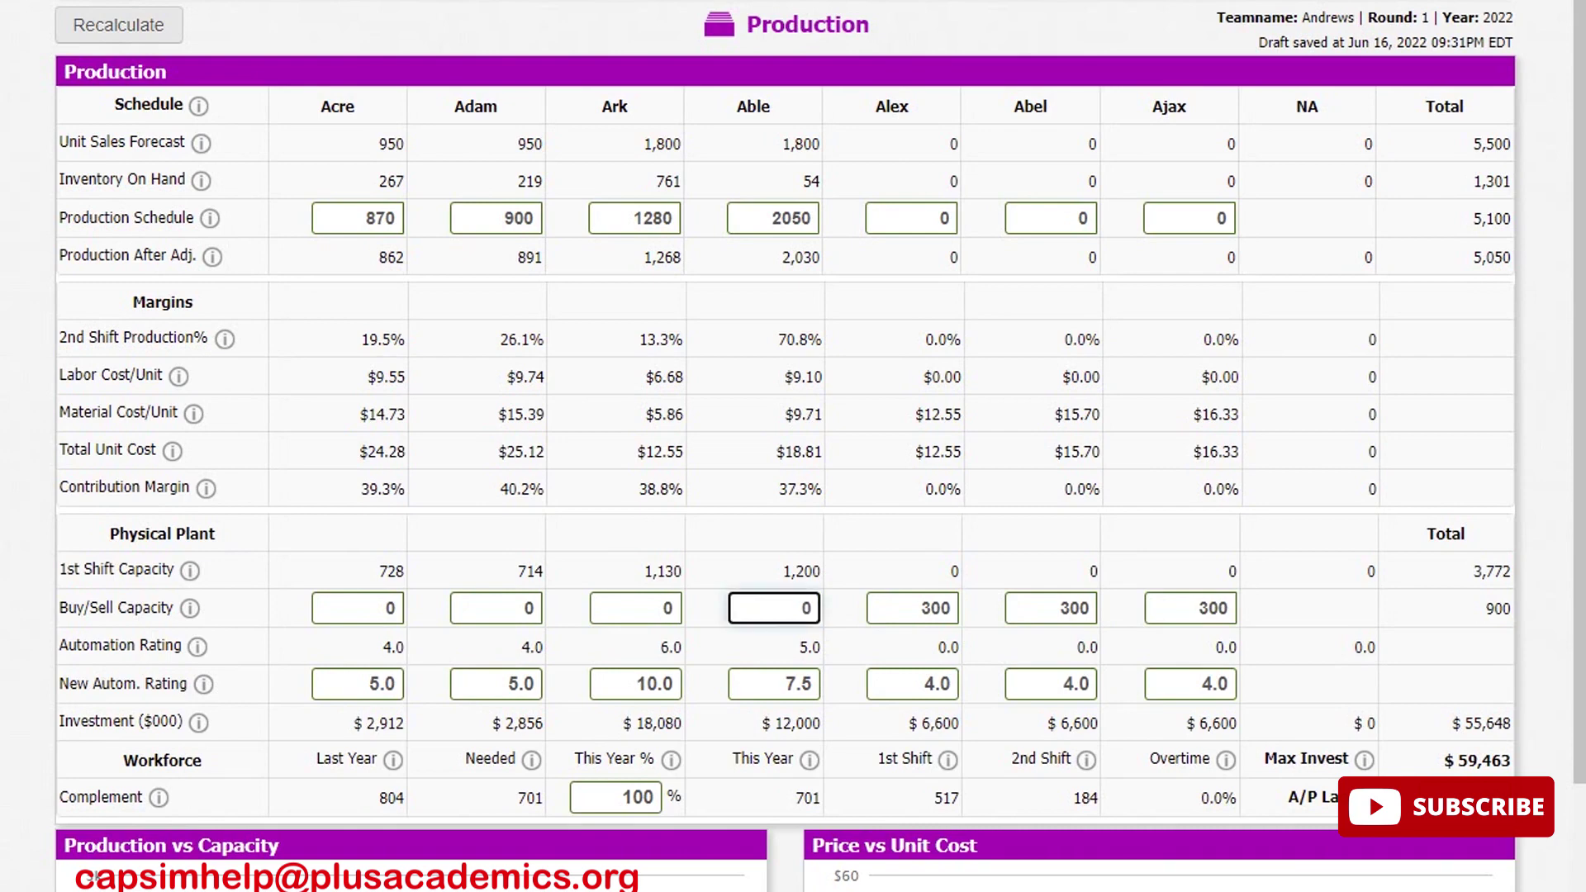
text(100)
click(664, 607)
text(10)
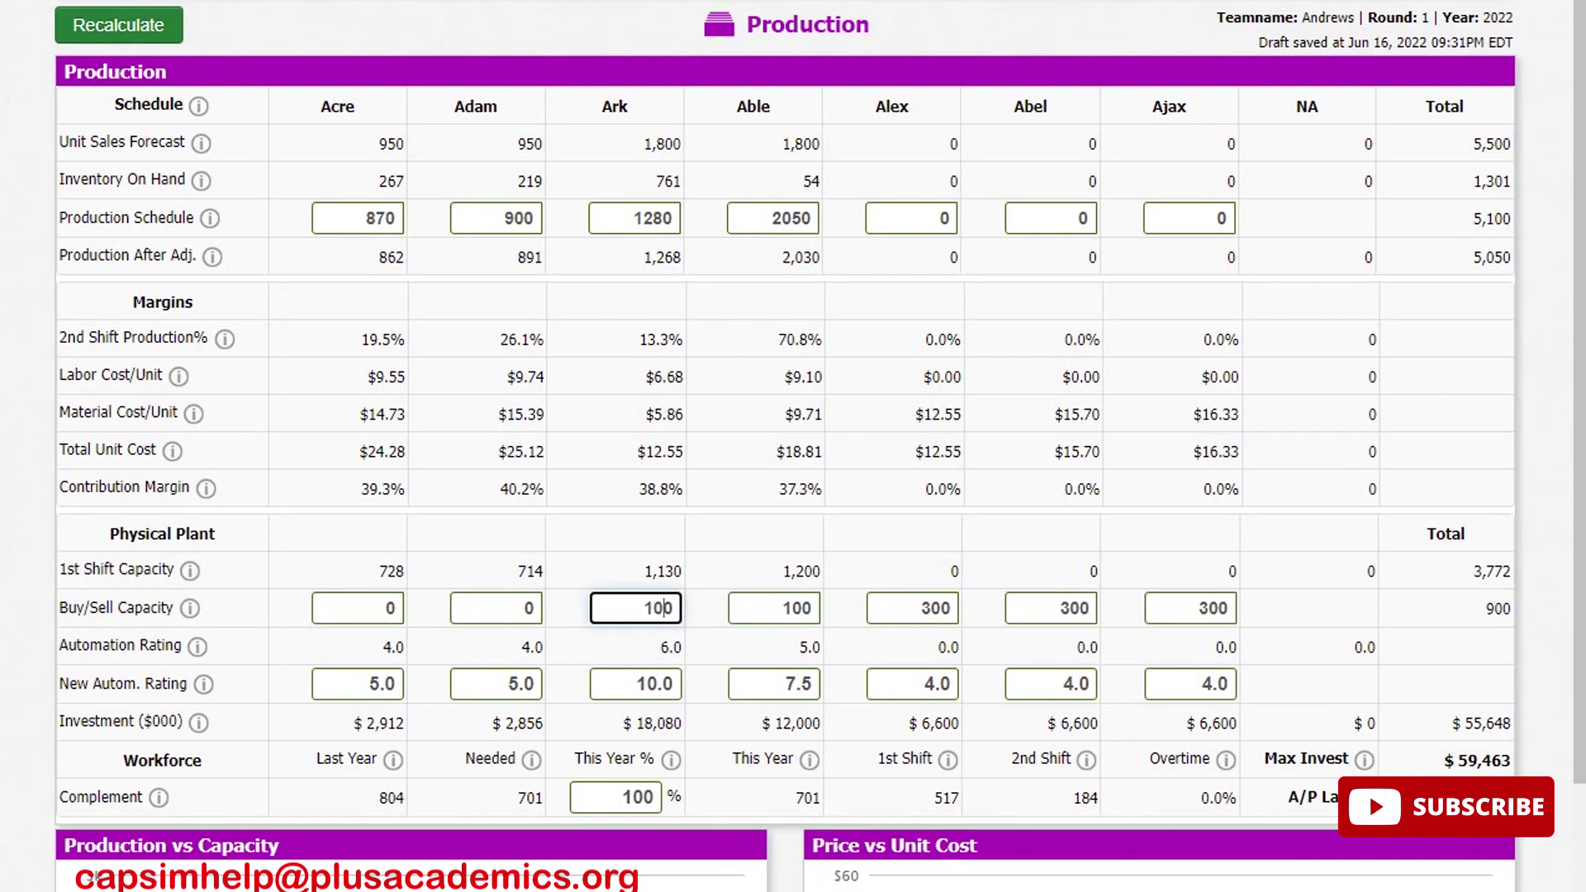
click(118, 26)
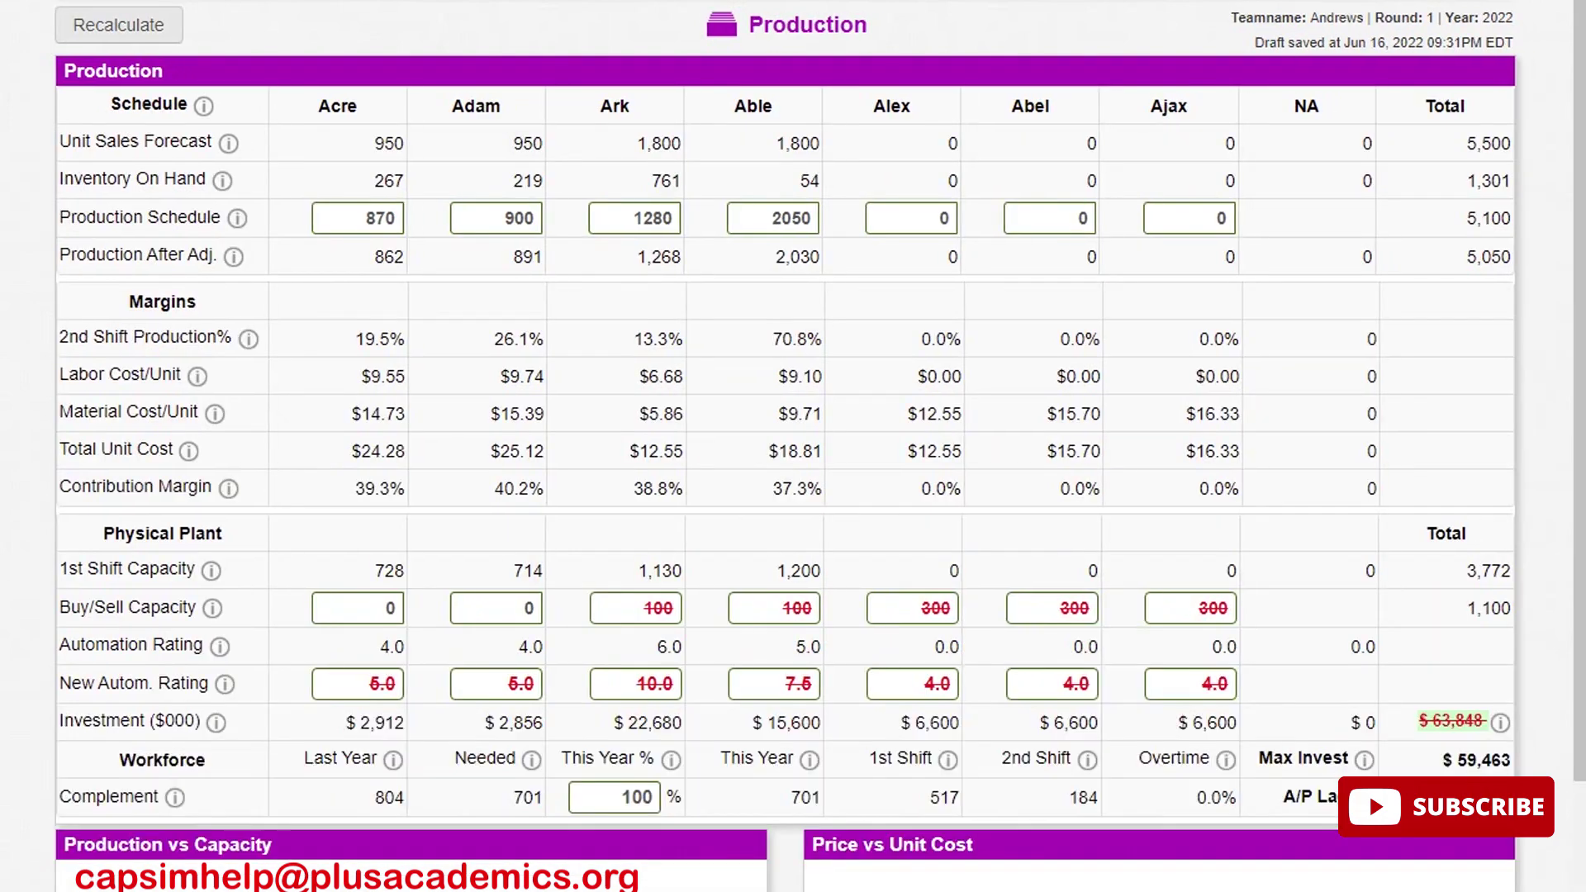
Reduce the capacity purchases for Ark and Able to 50 units each and recalculate
double_click(658, 608)
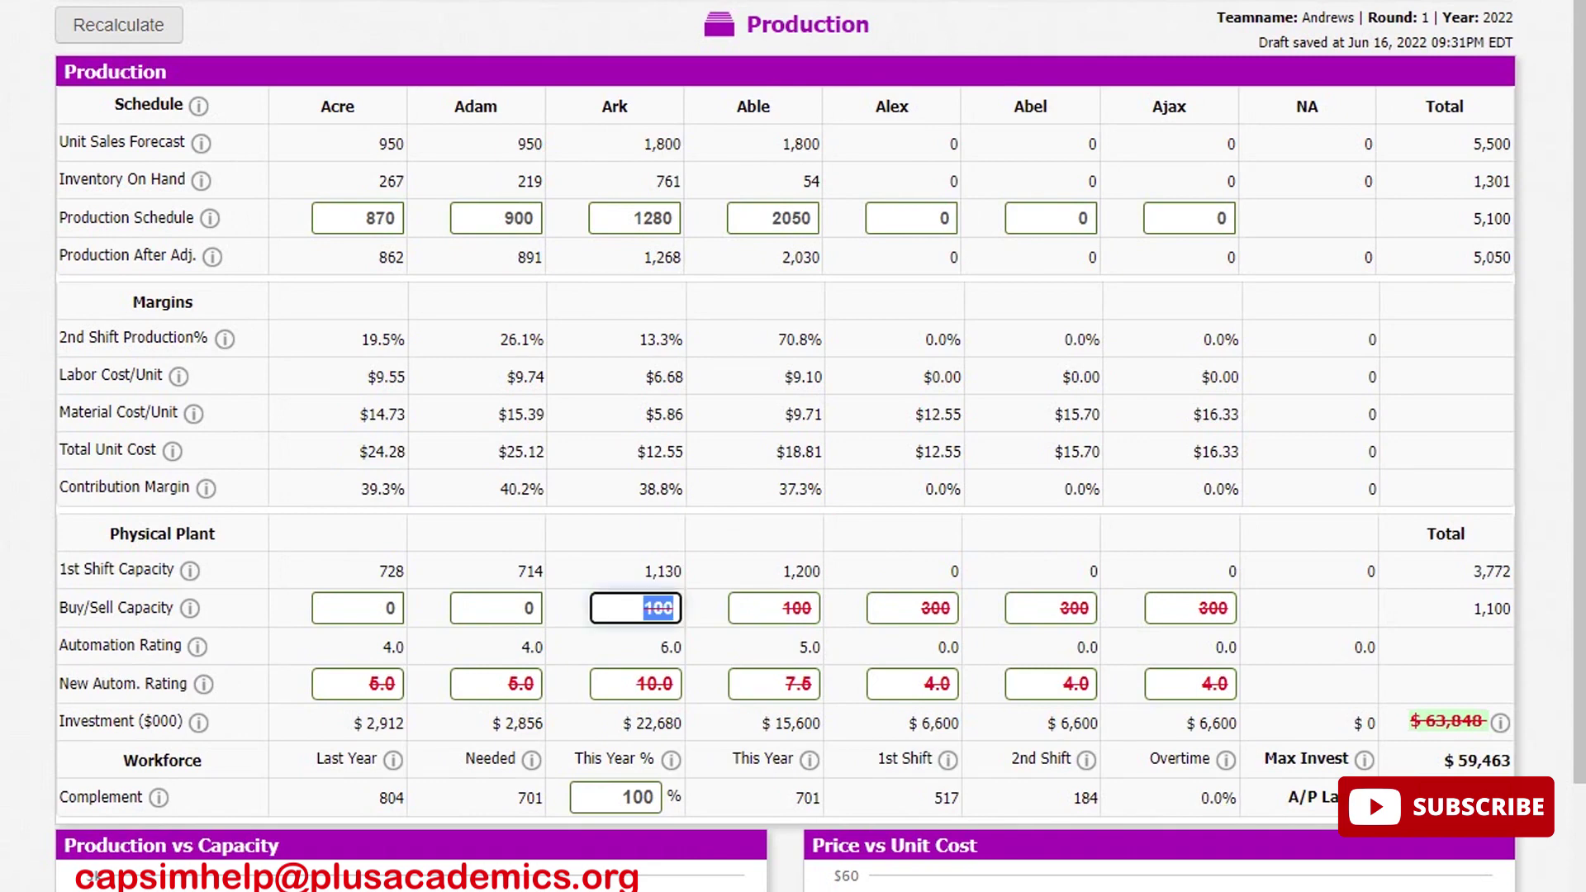
text(50)
key(Tab)
text(50)
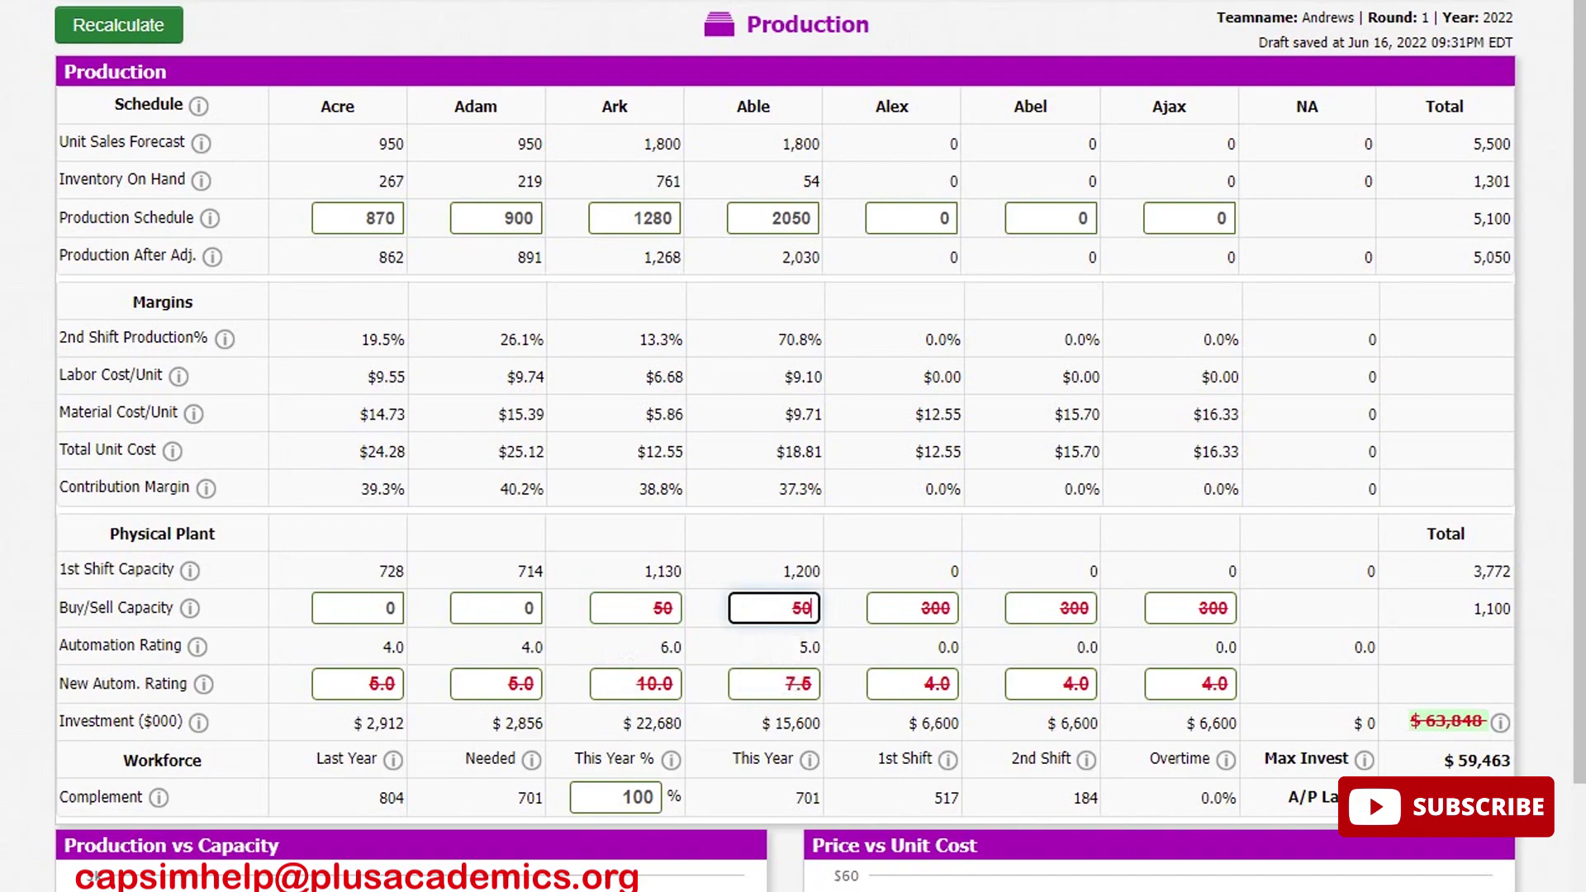
click(119, 25)
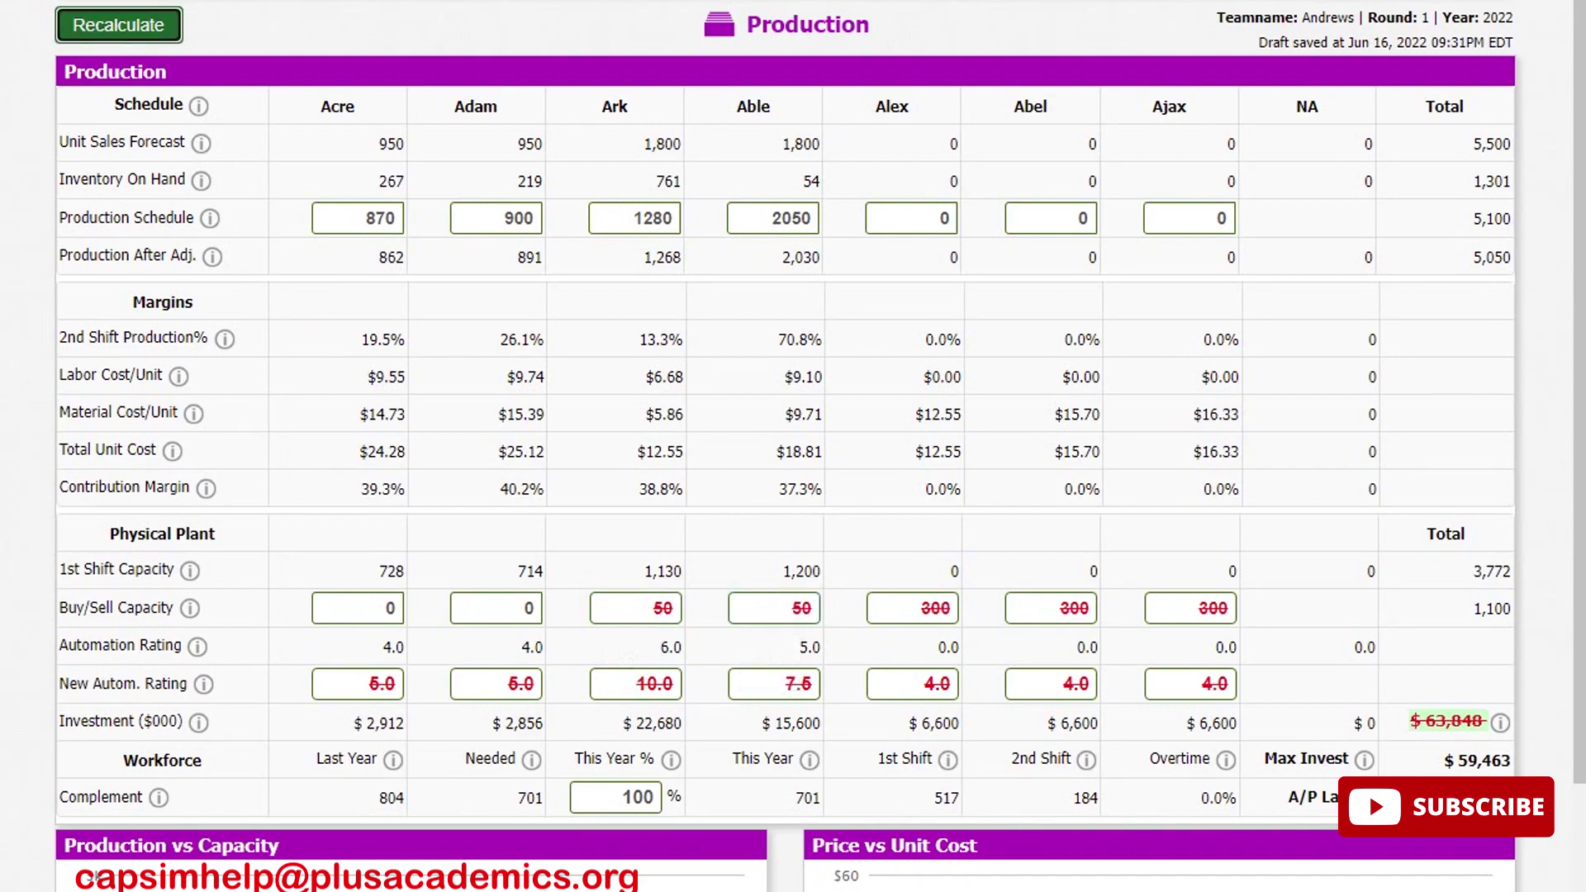
key(Return)
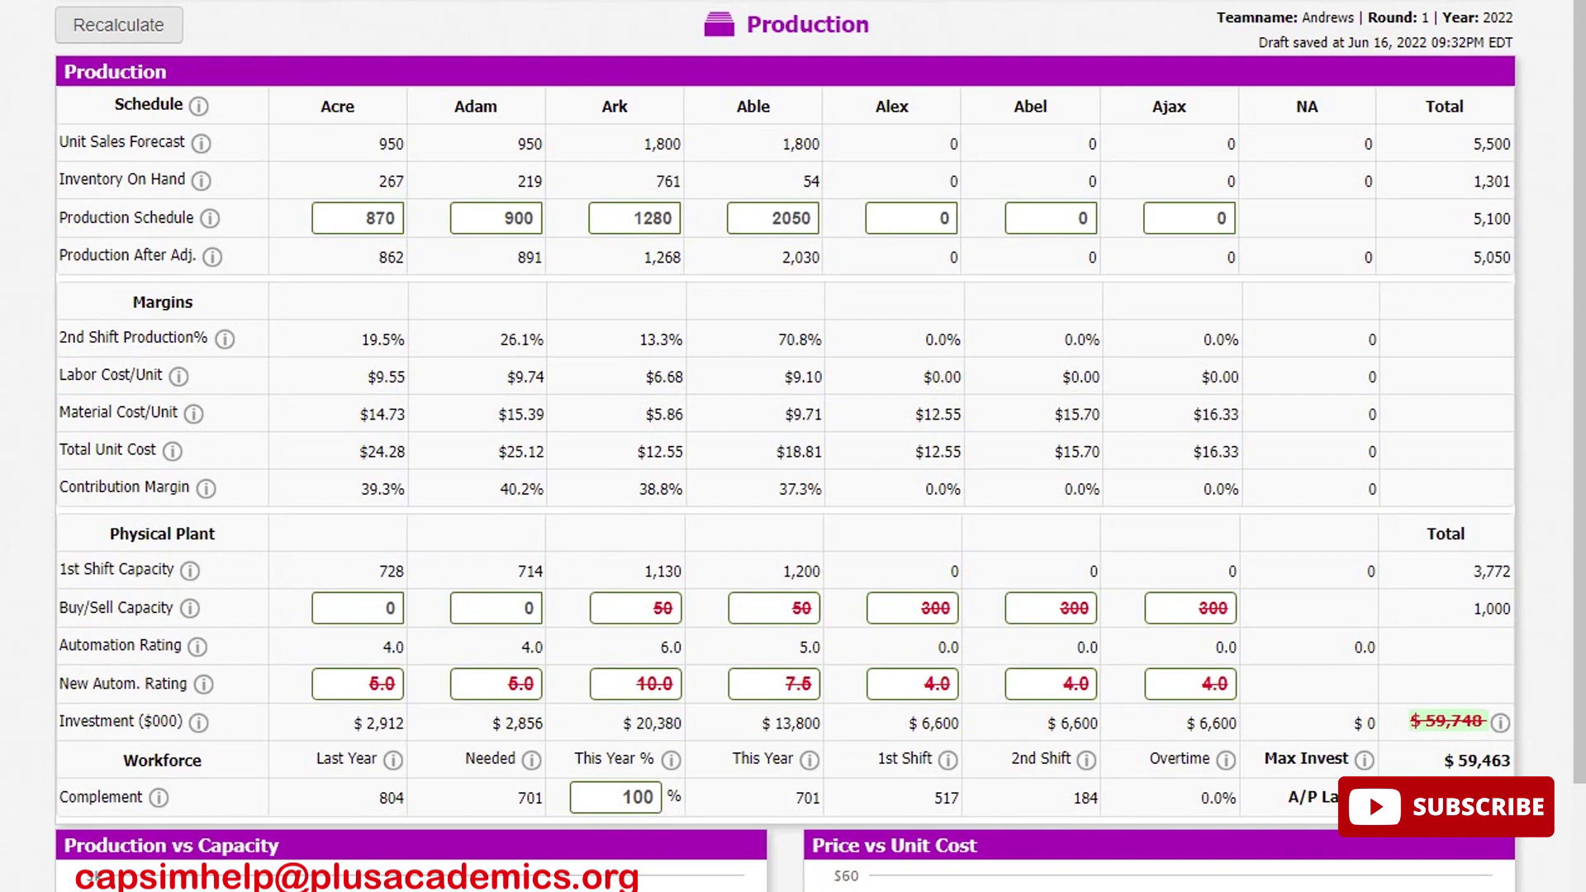
Reduce Able's capacity purchase to 40 units and recalculate the production decisions
click(801, 608)
key(BackSpace)
text(4)
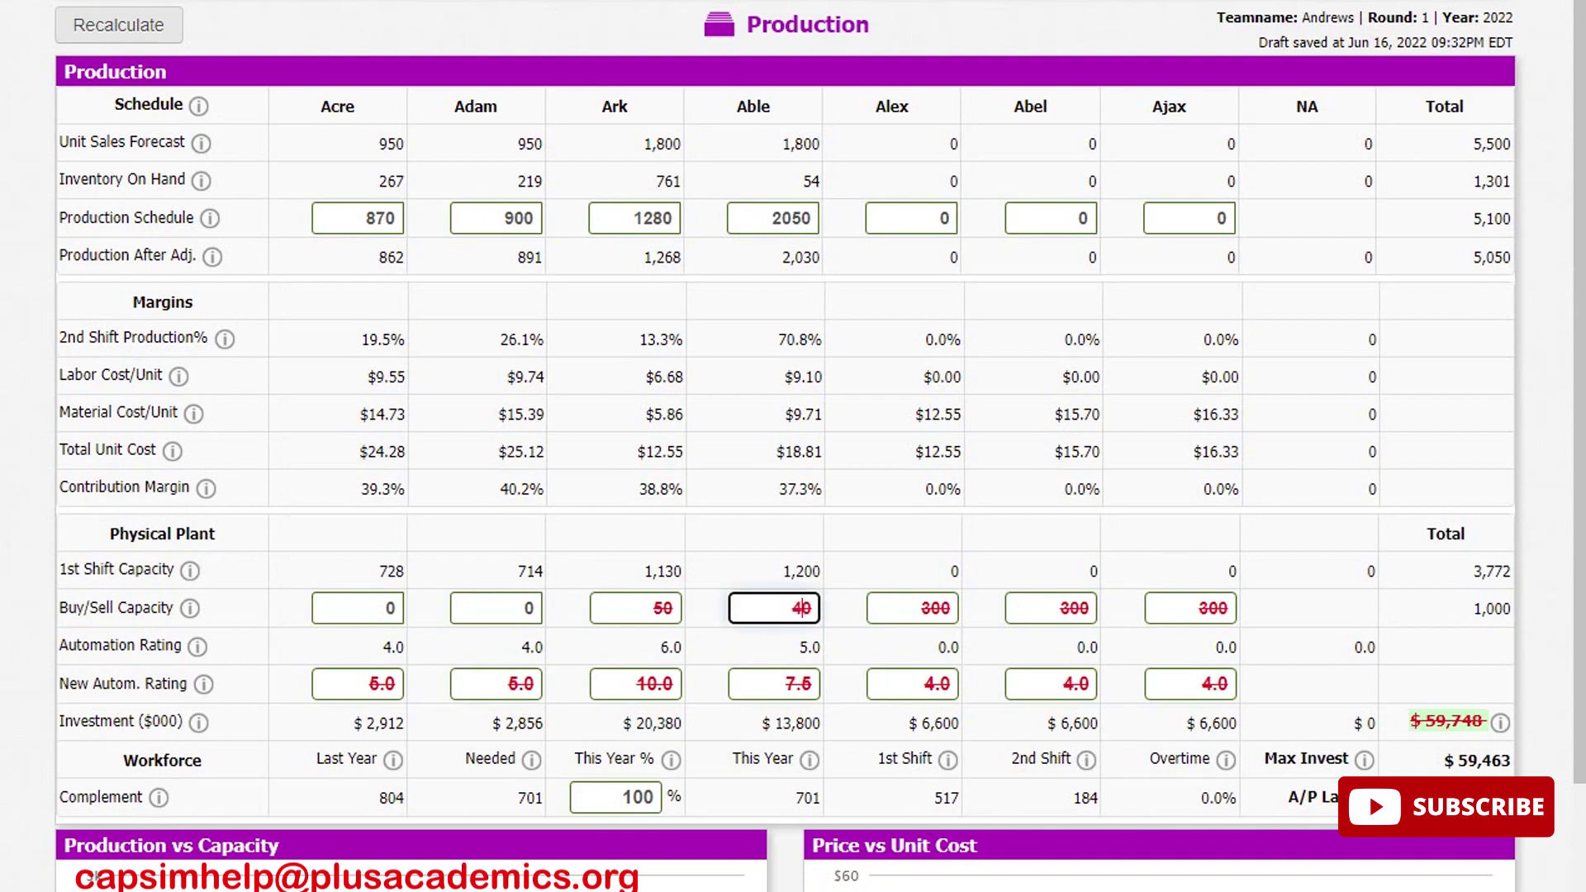
key(Return)
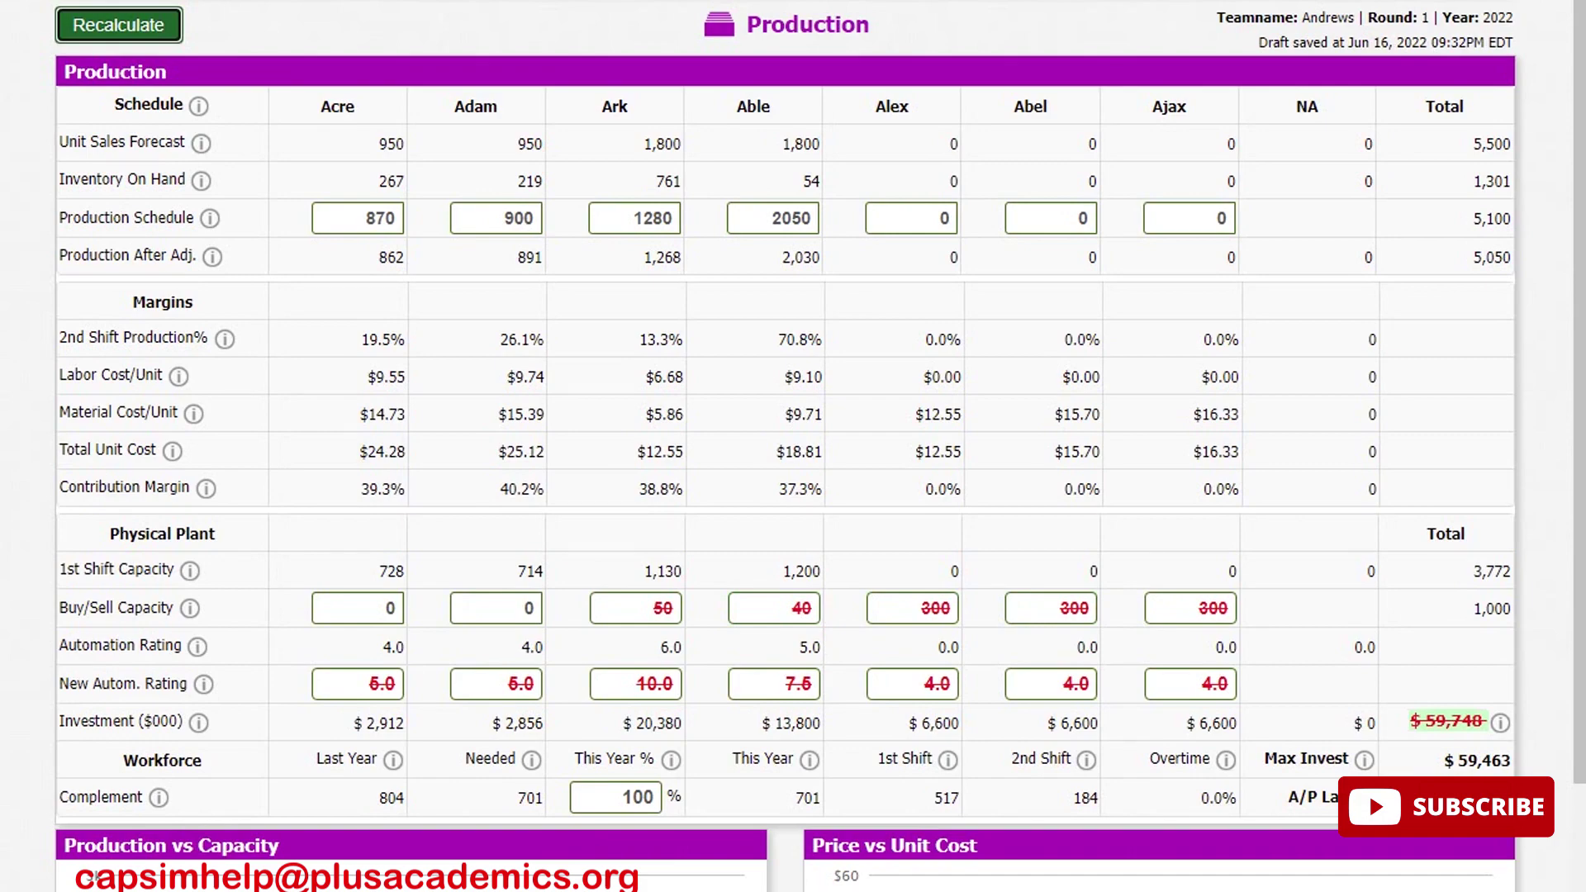
key(Return)
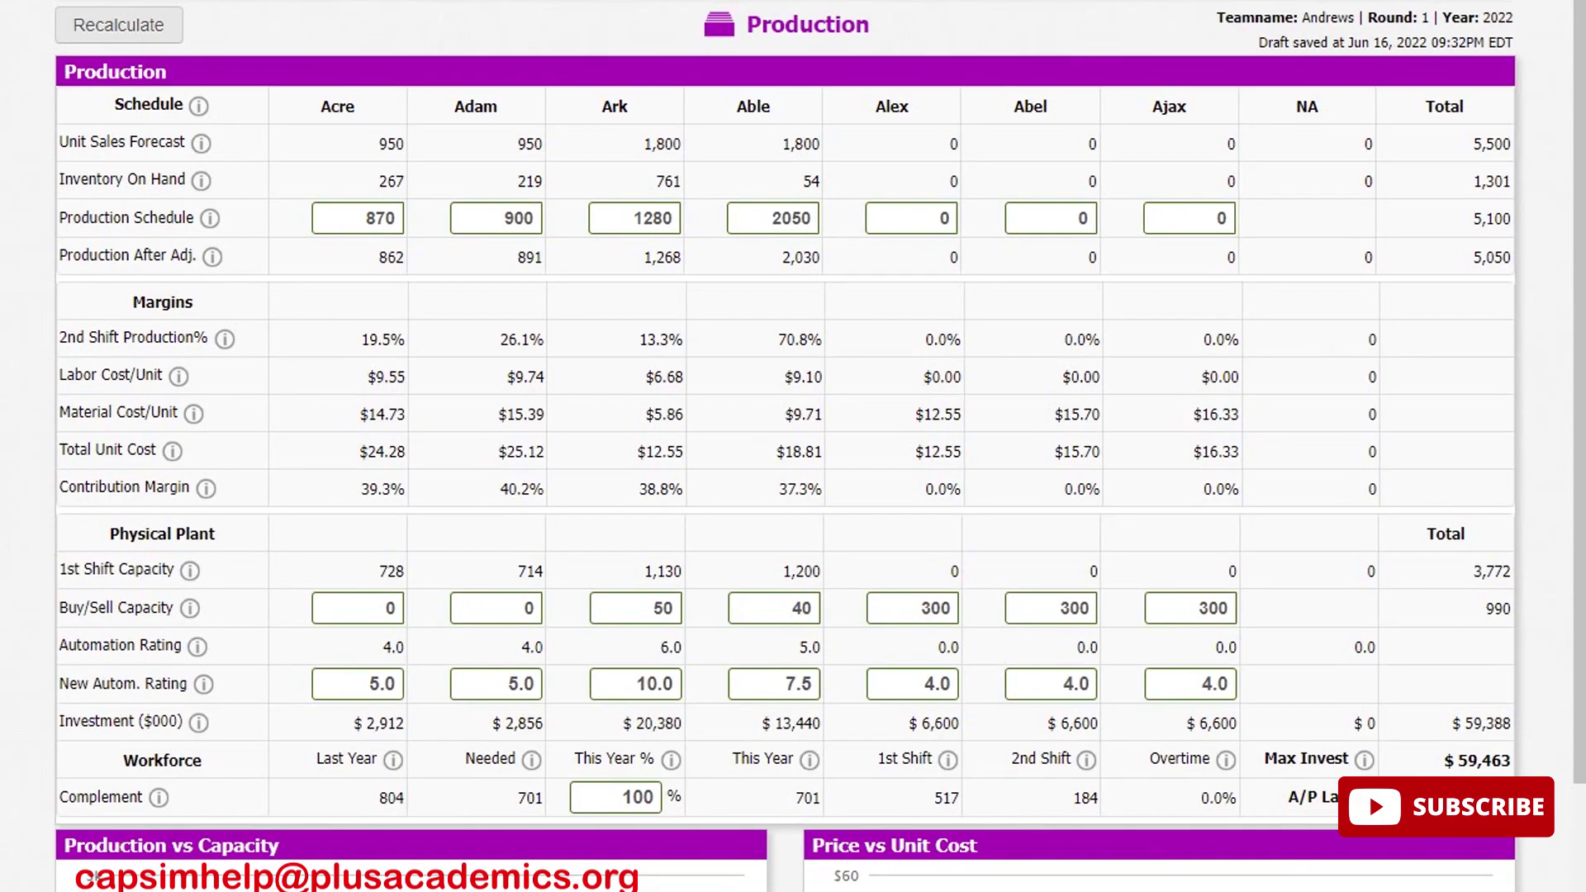
In the Human Resources decisions, set recruiting spend to $5000 and training hours to 80, and recalculate
click(416, 1)
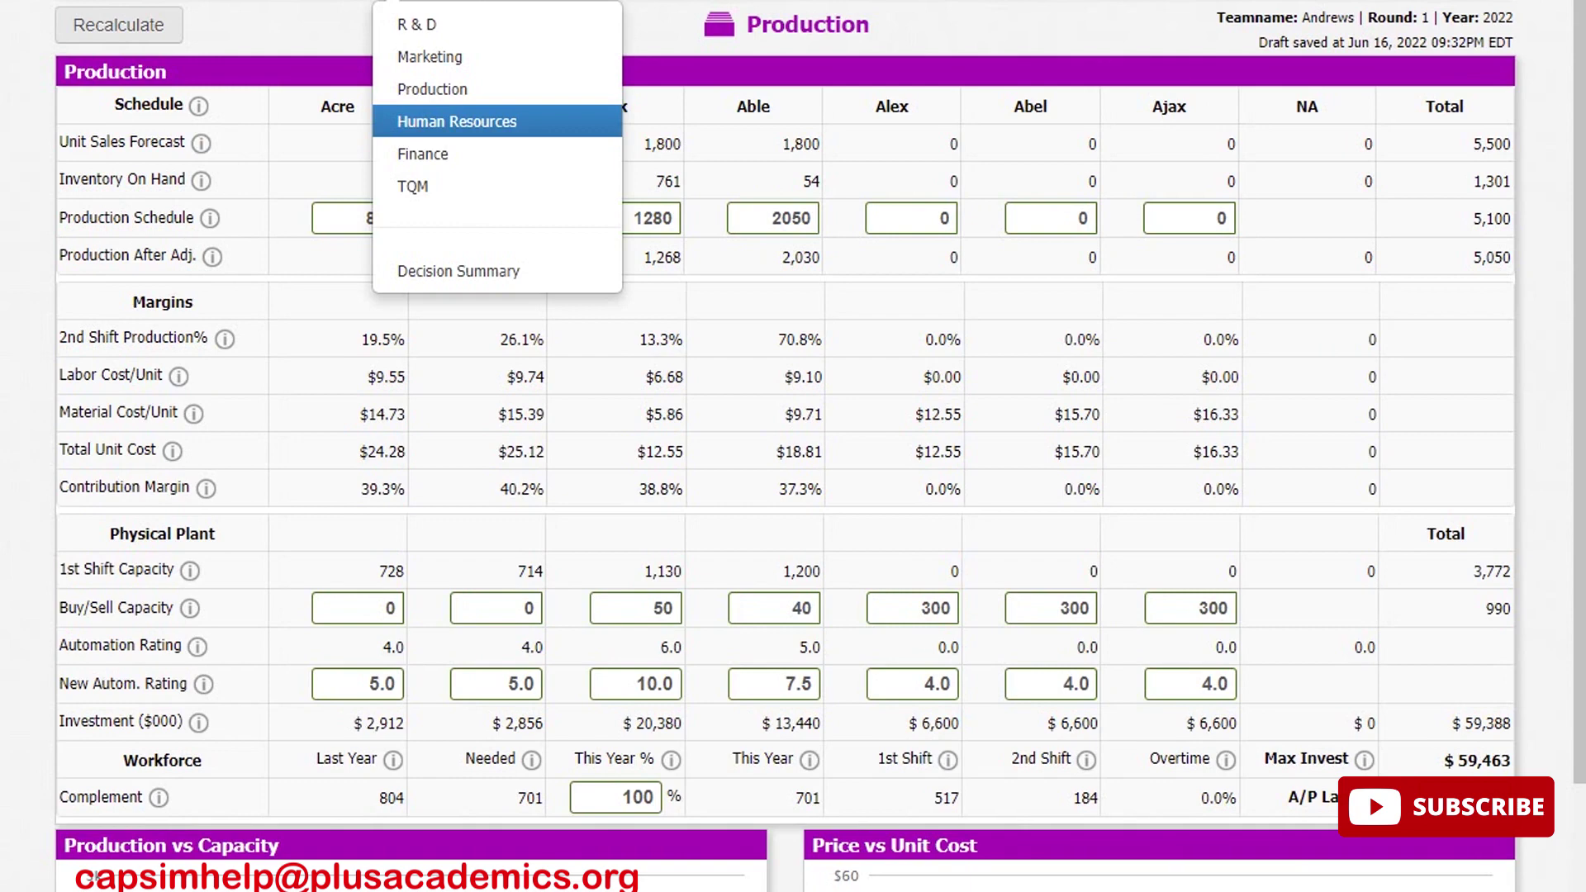
click(457, 121)
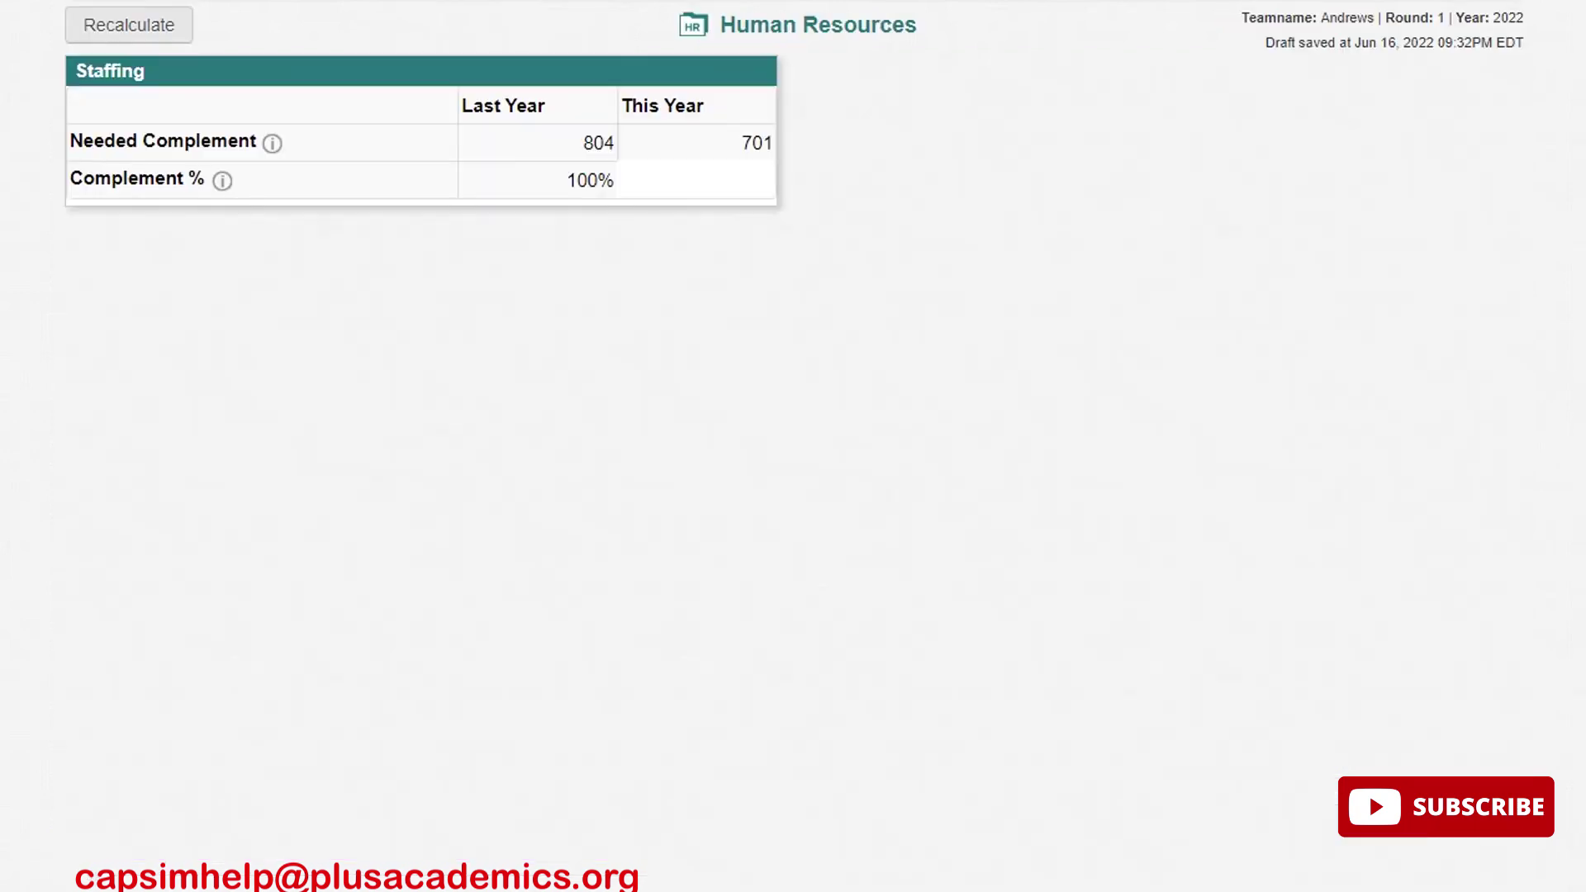
text(5000)
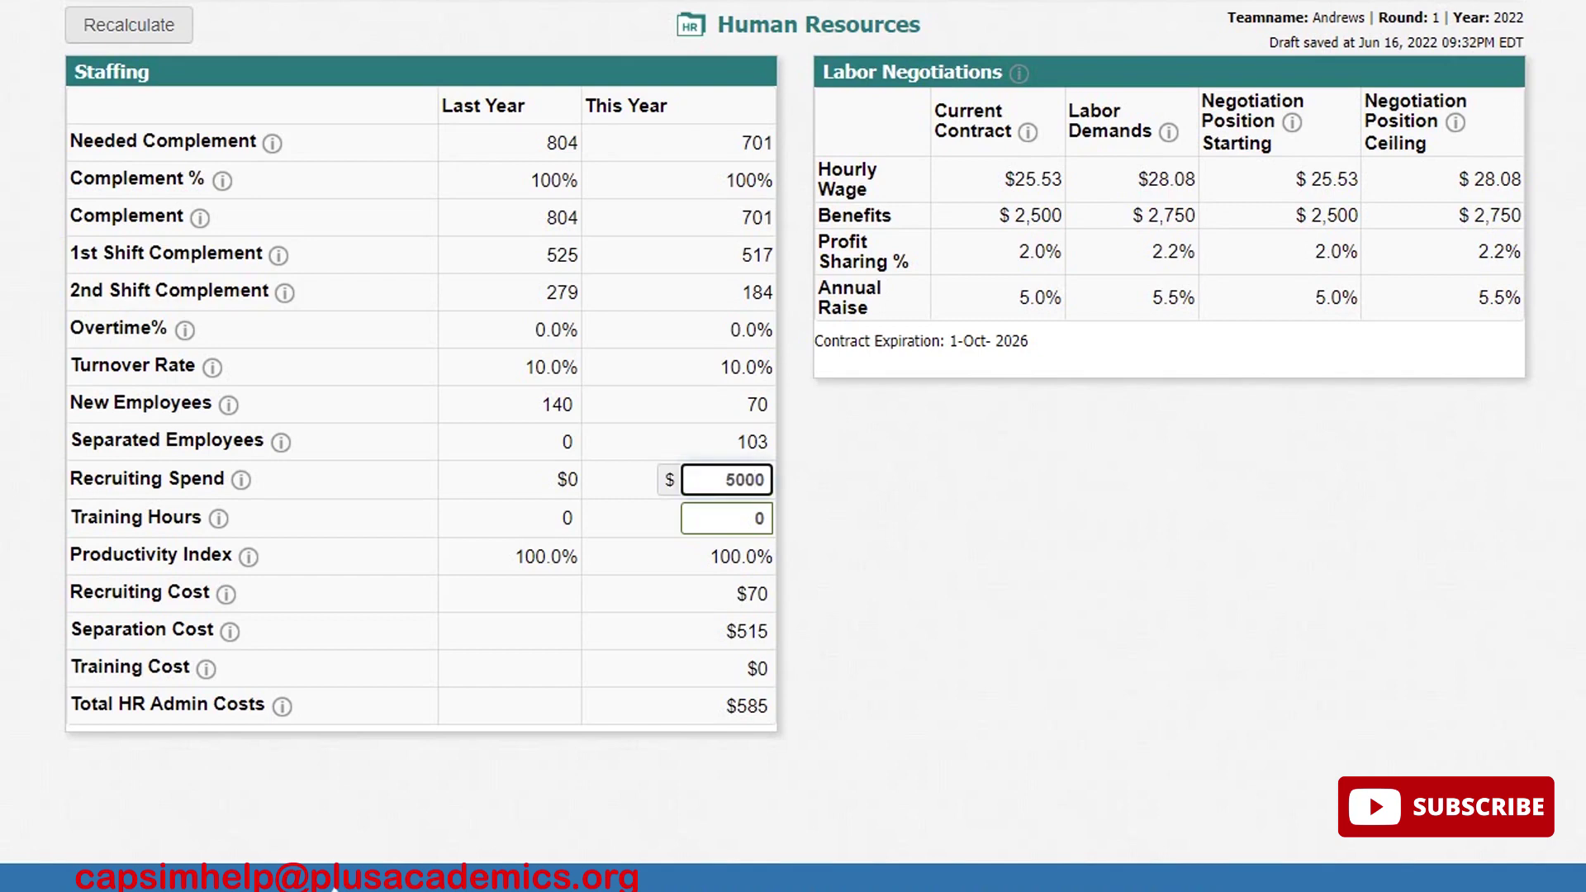
key(Tab)
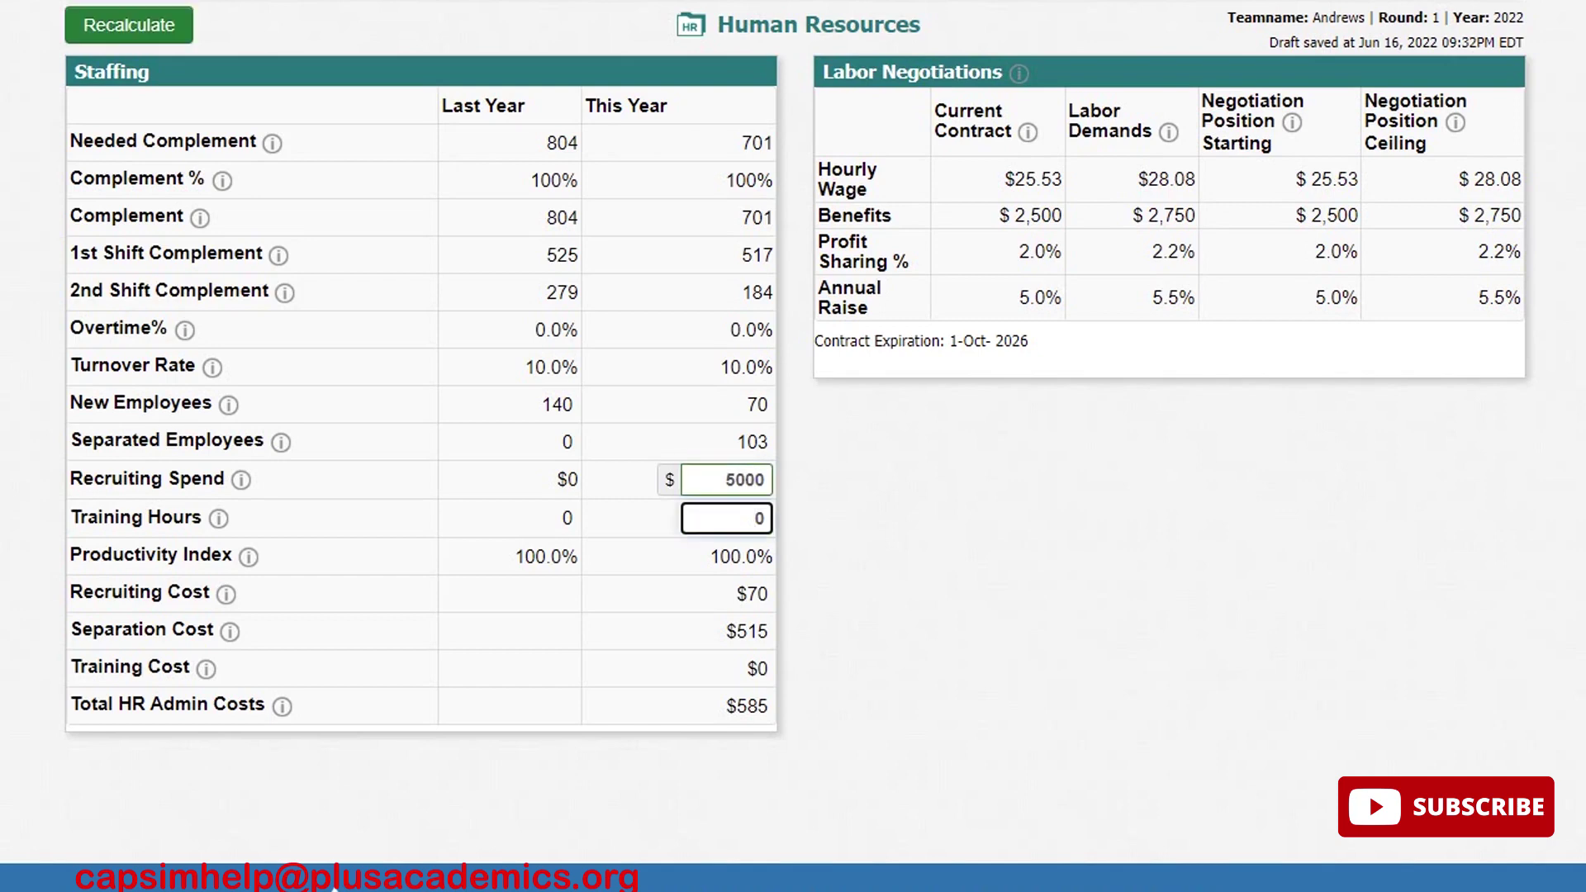
text(8)
key(Tab)
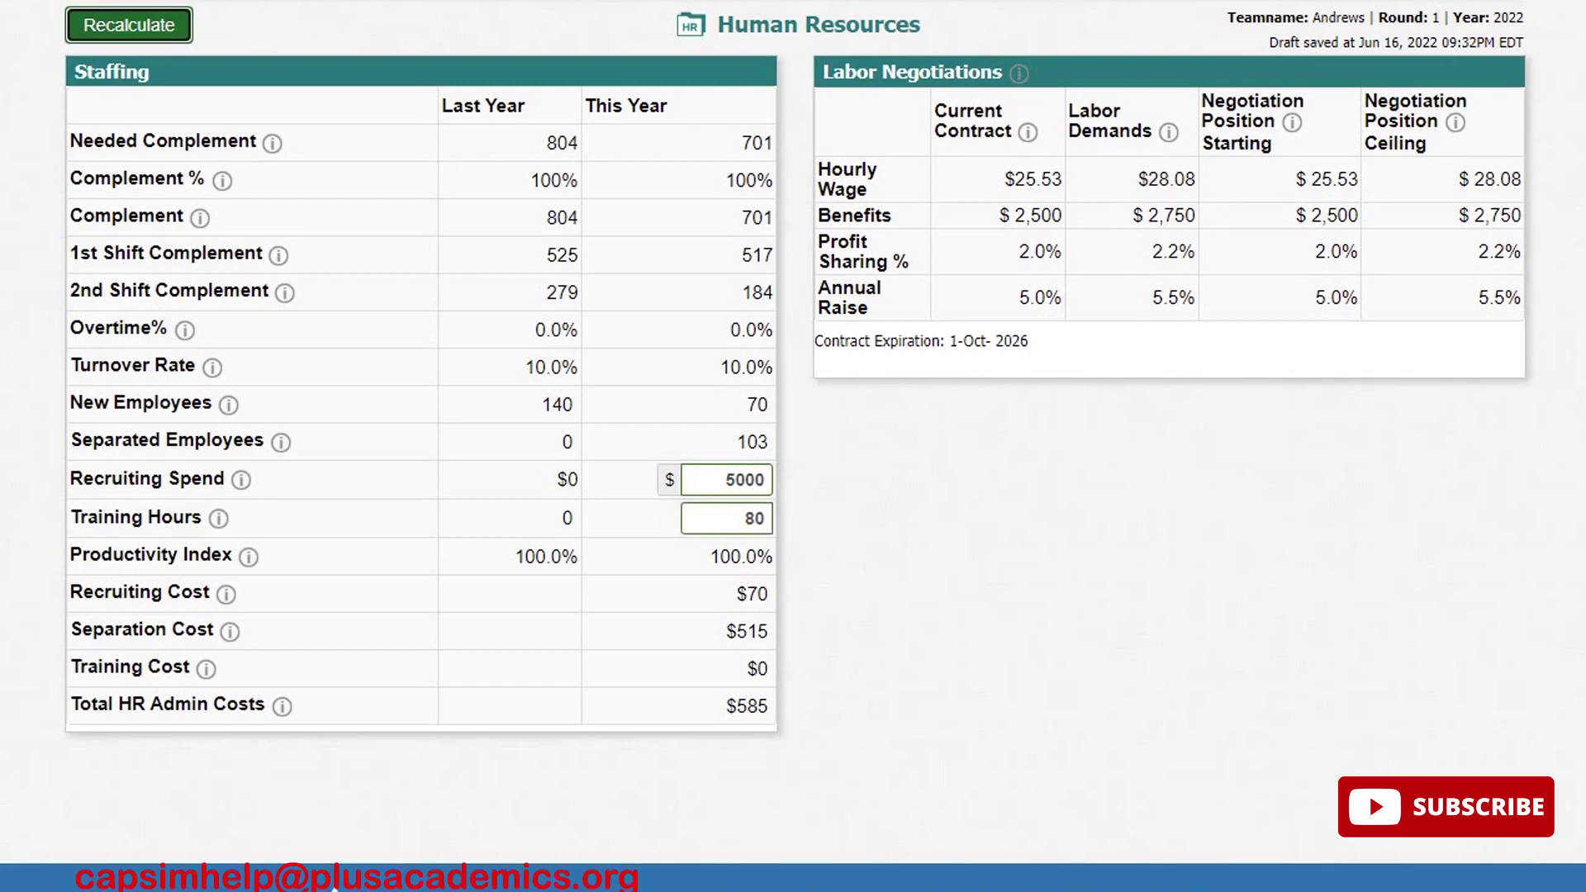
key(Return)
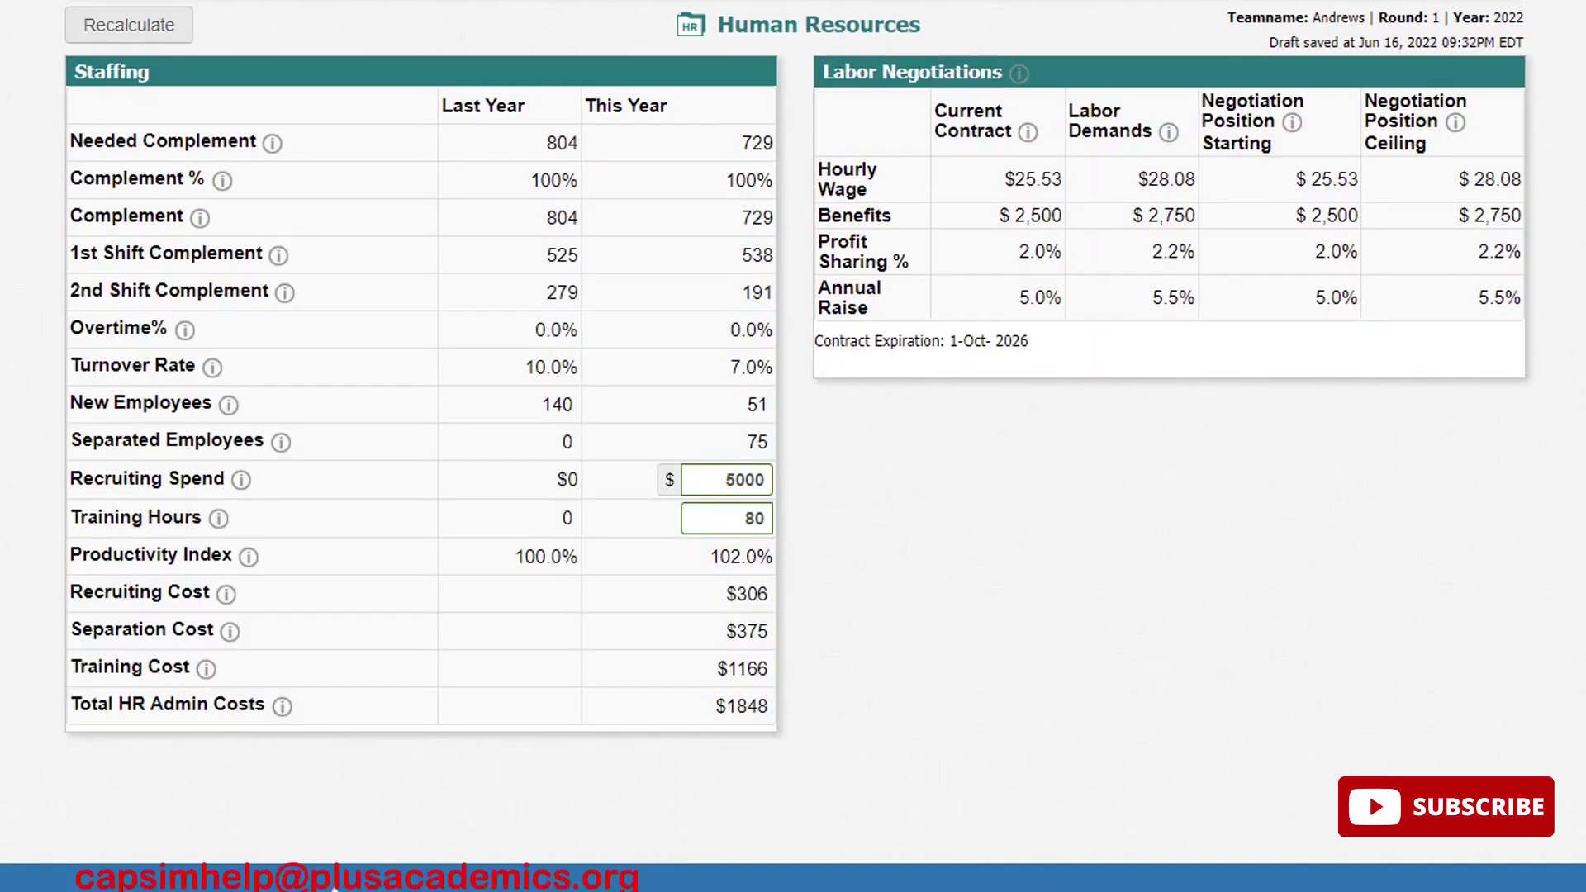
In the Finance decisions, issue 14722 of long-term debt and borrow 20000 of current debt, and recalculate
click(422, 2)
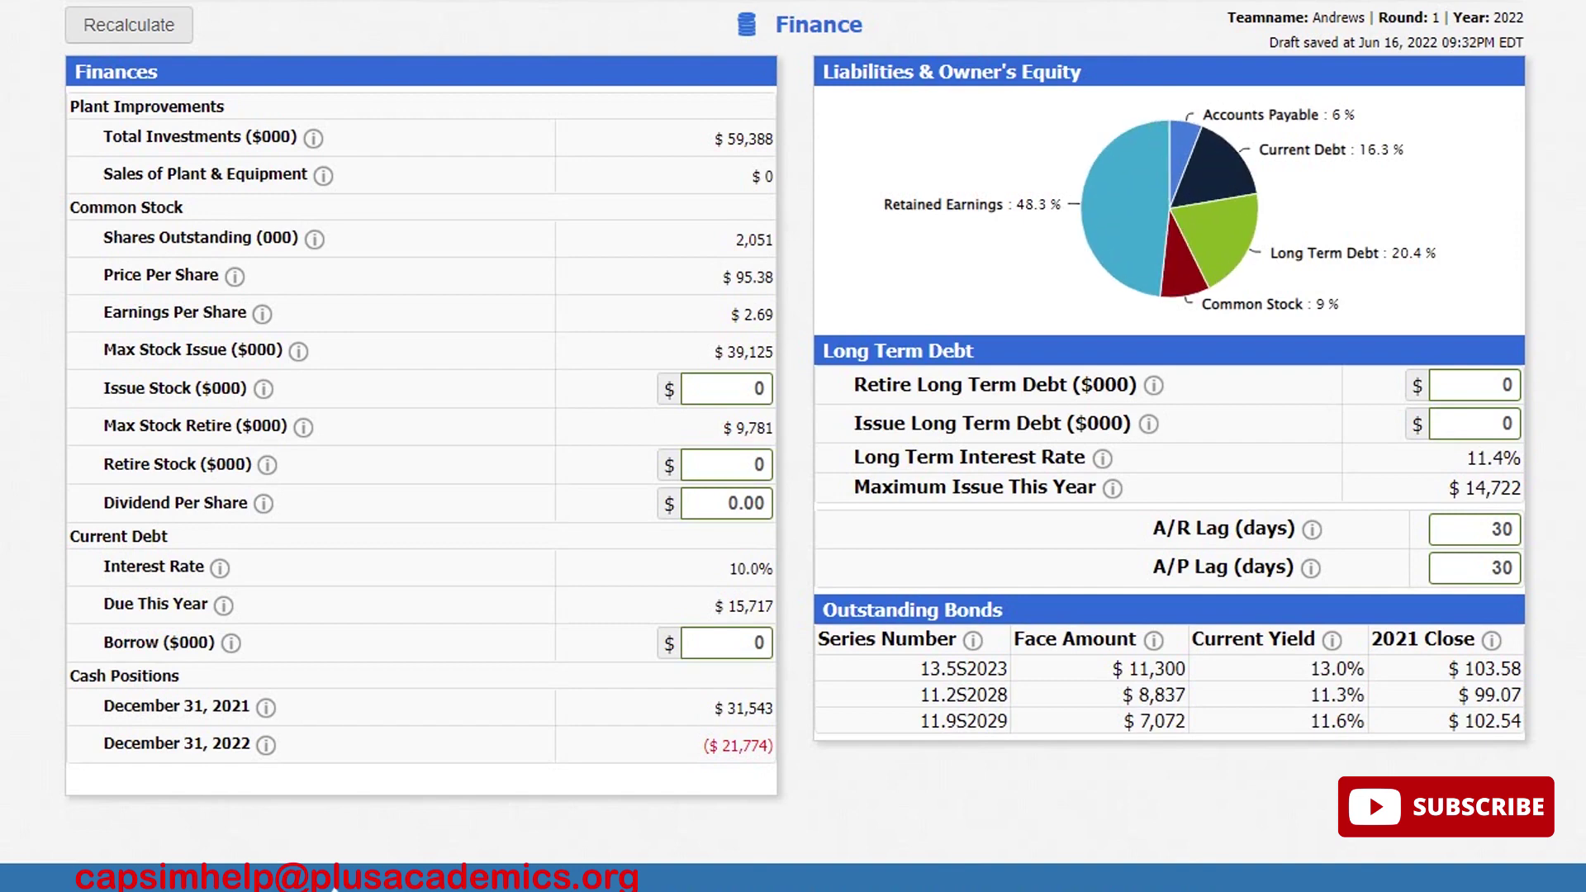
double_click(1506, 424)
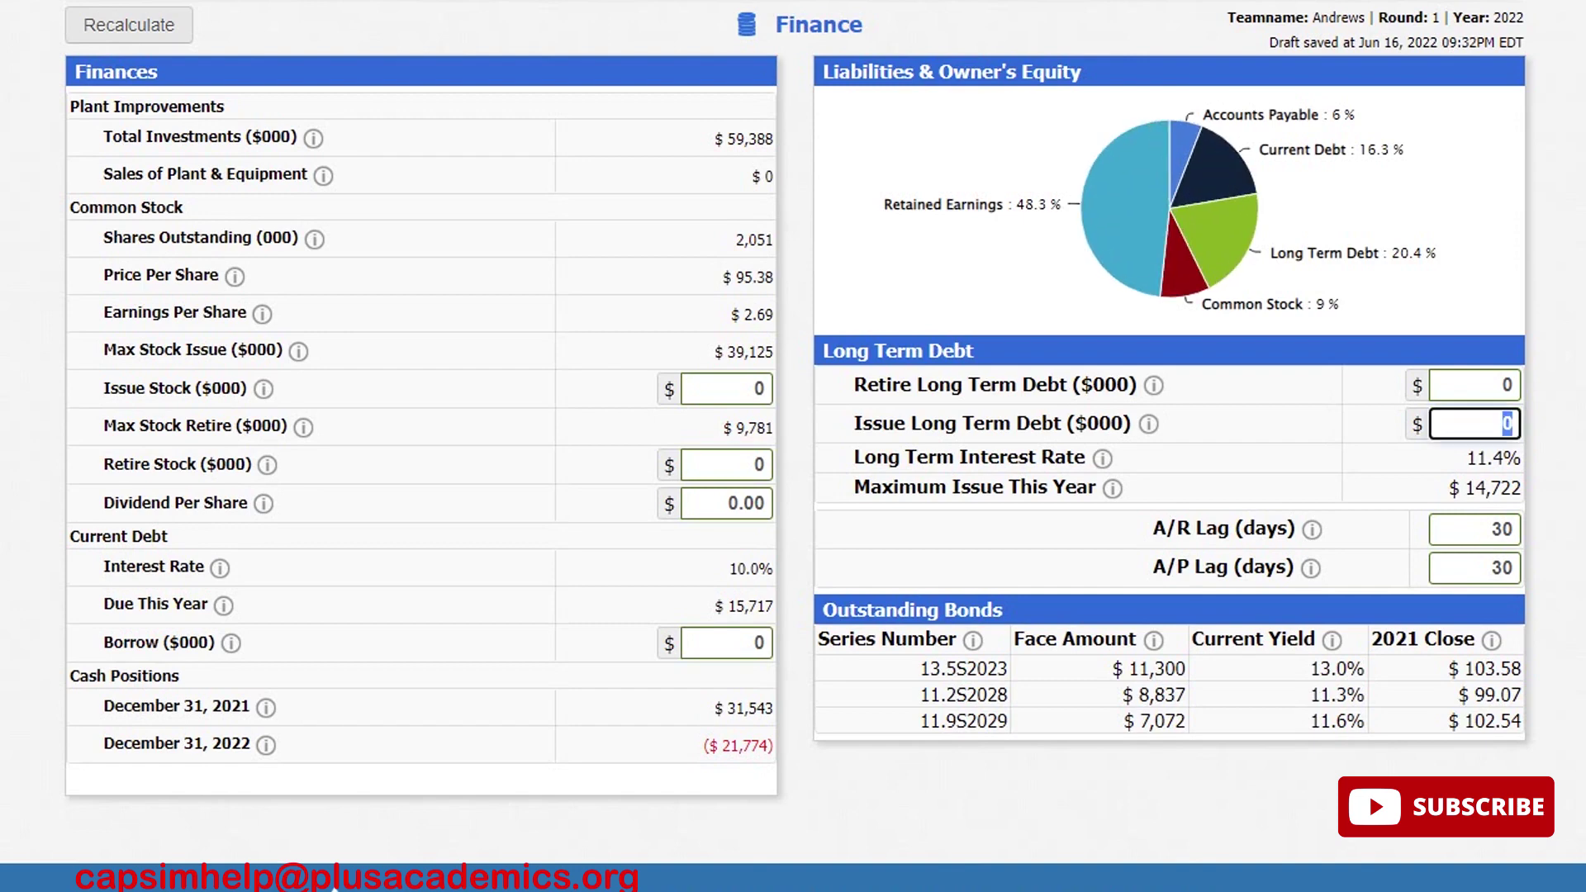
text(14722)
key(Tab)
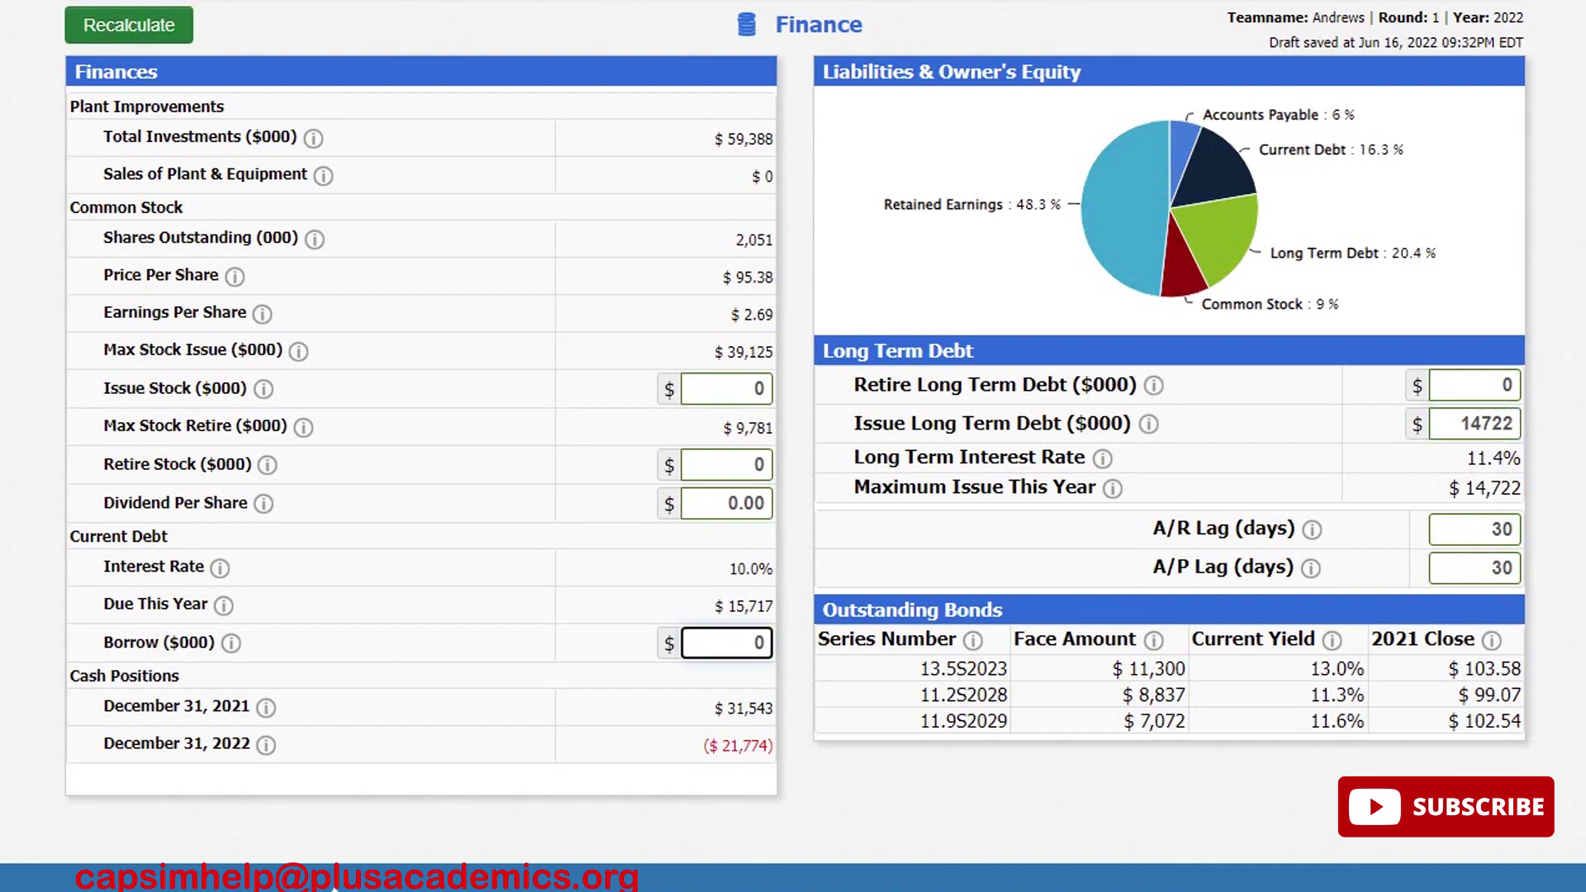
text(20000)
key(Tab)
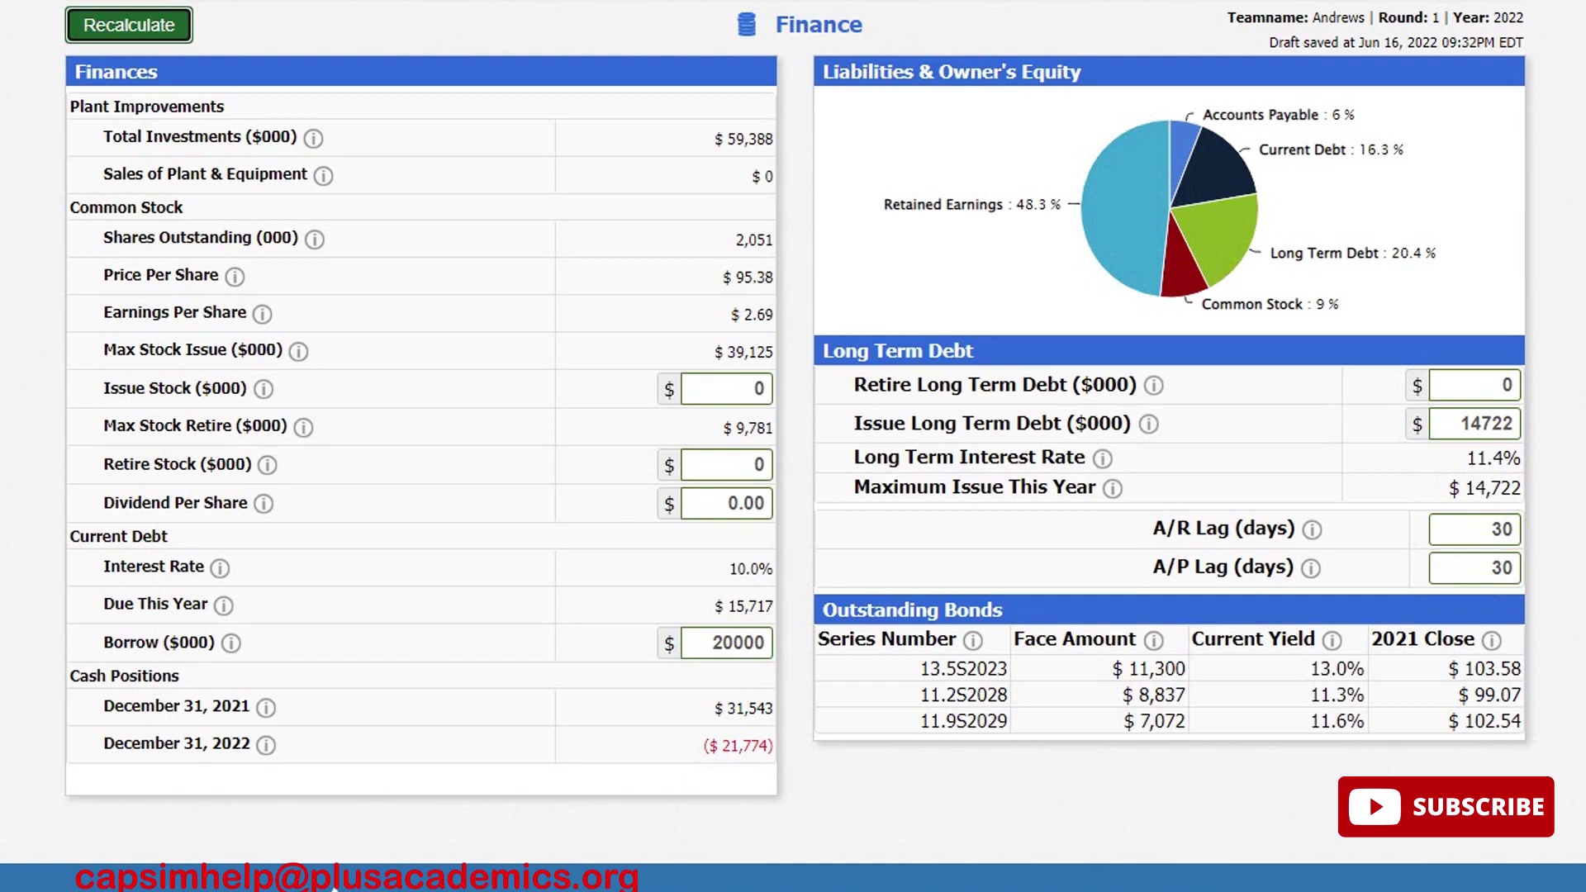
key(Return)
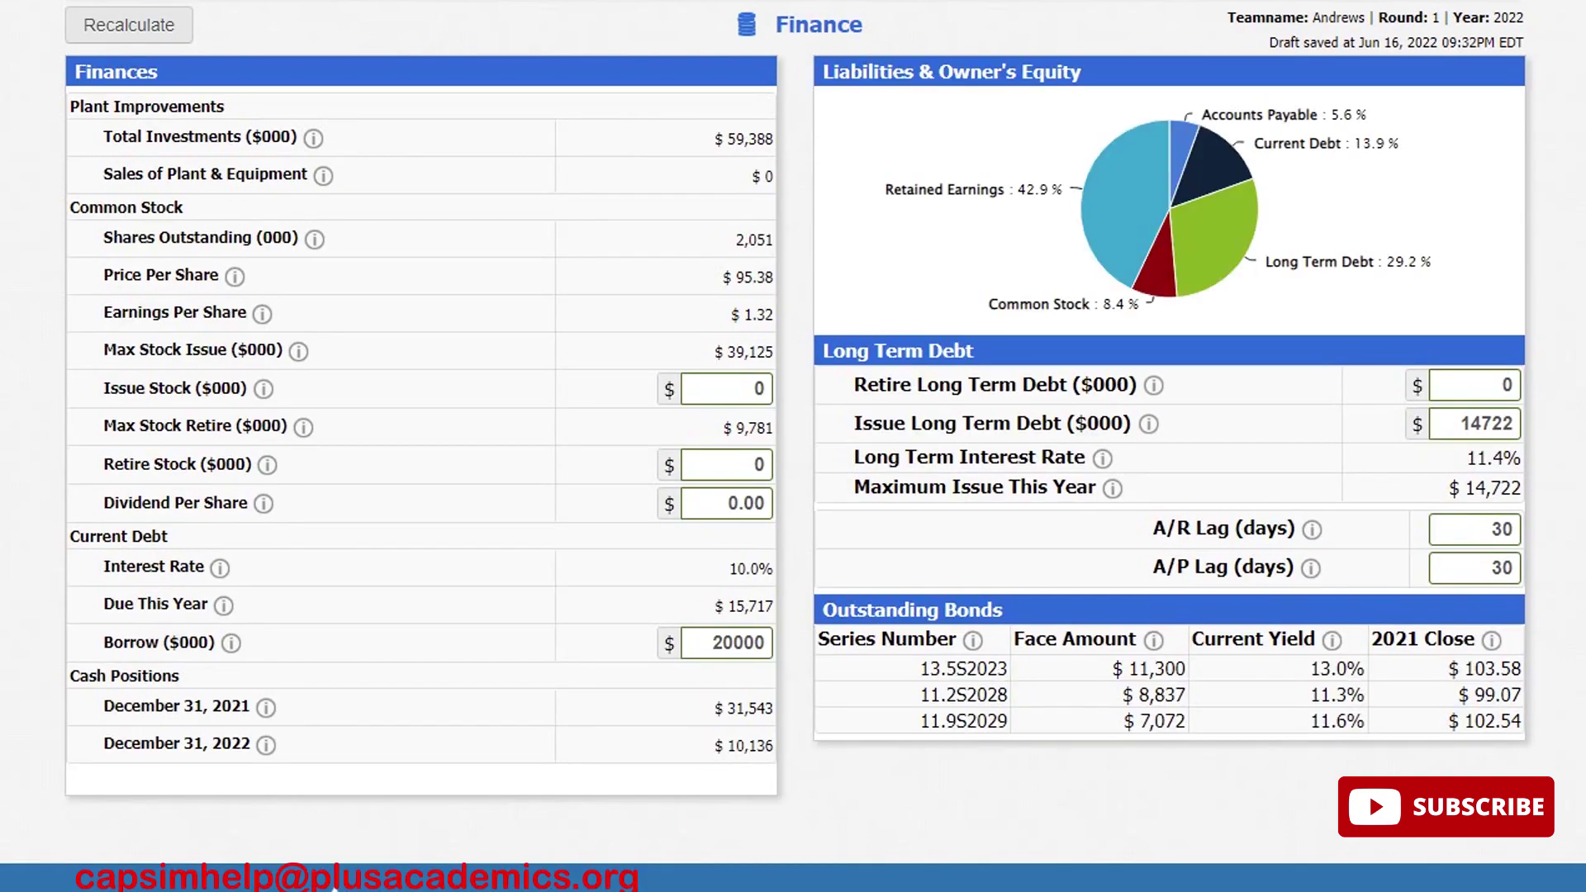
Review the projected Round 1 results in the proforma Balanced Scorecard and the proforma financial ratios
click(545, 3)
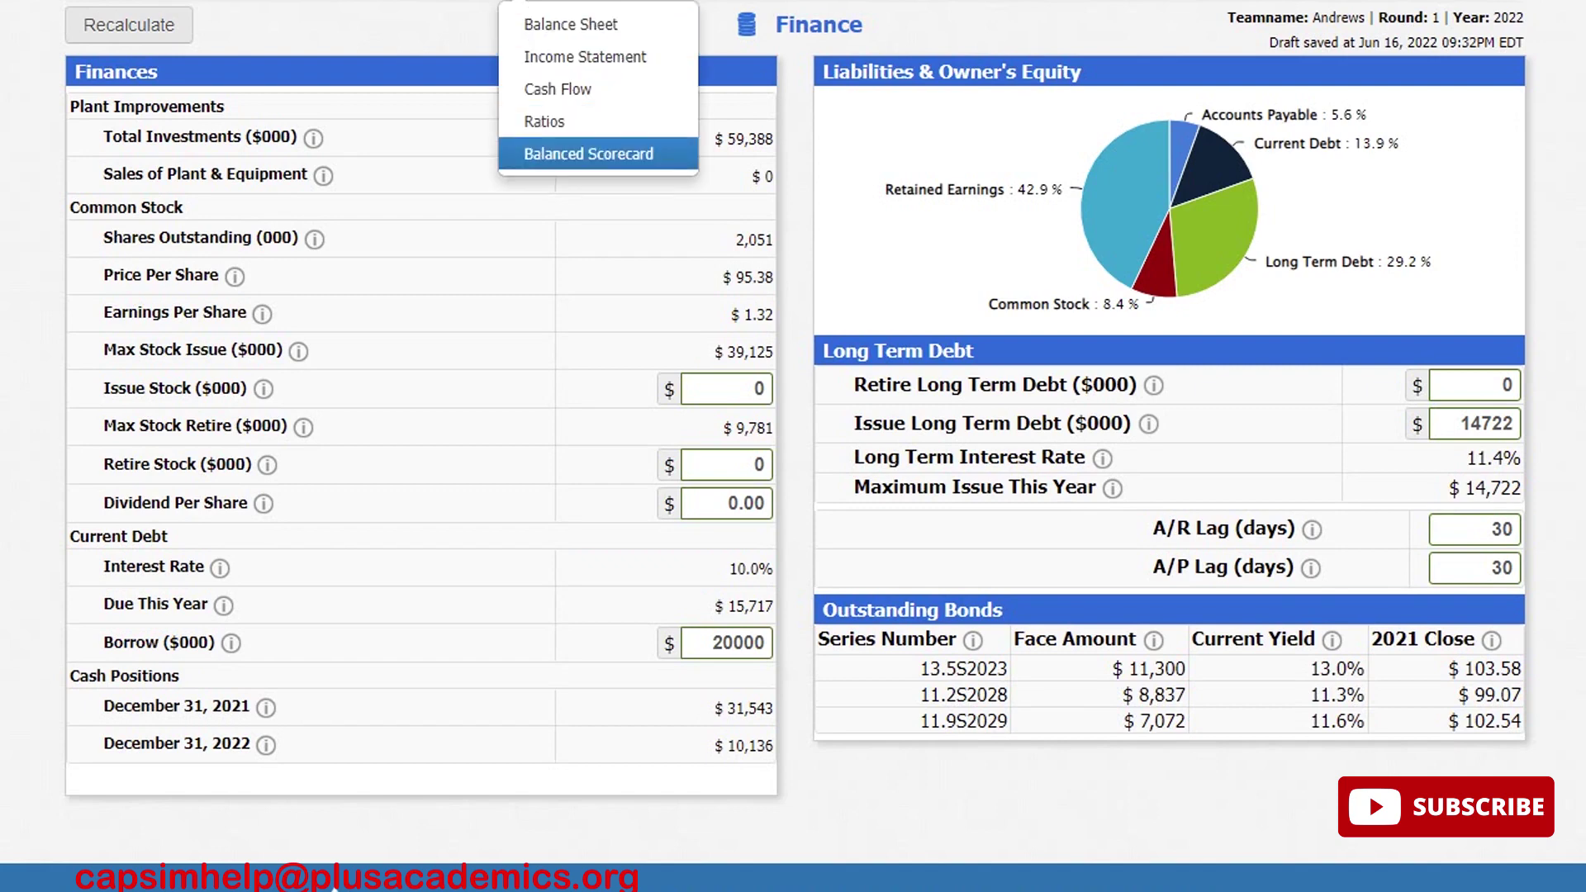
click(598, 153)
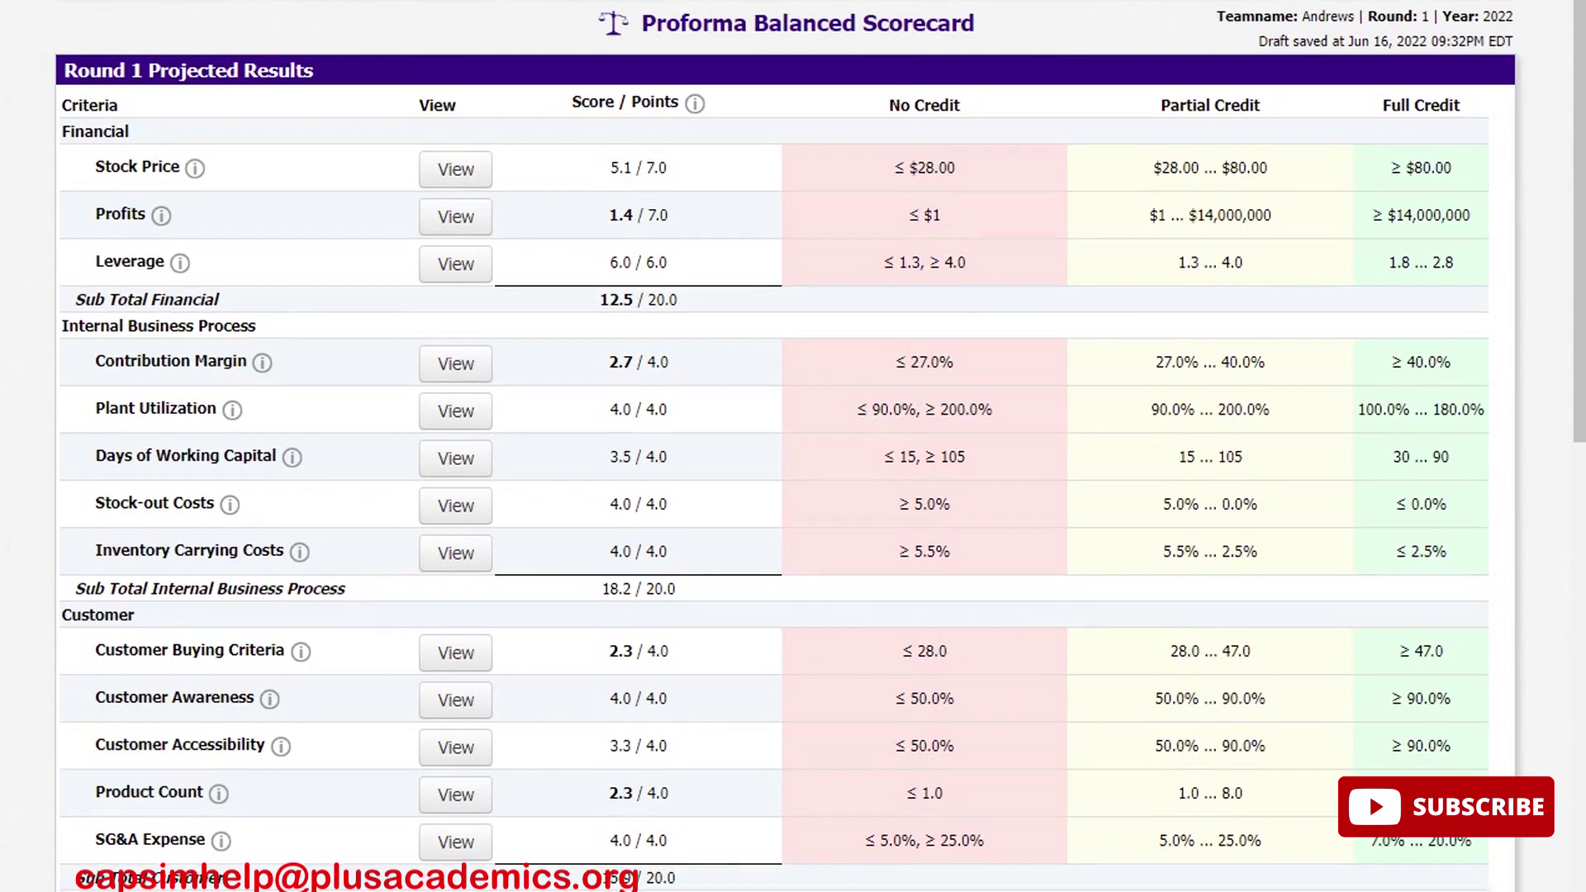
scroll(792, 446, down, 3)
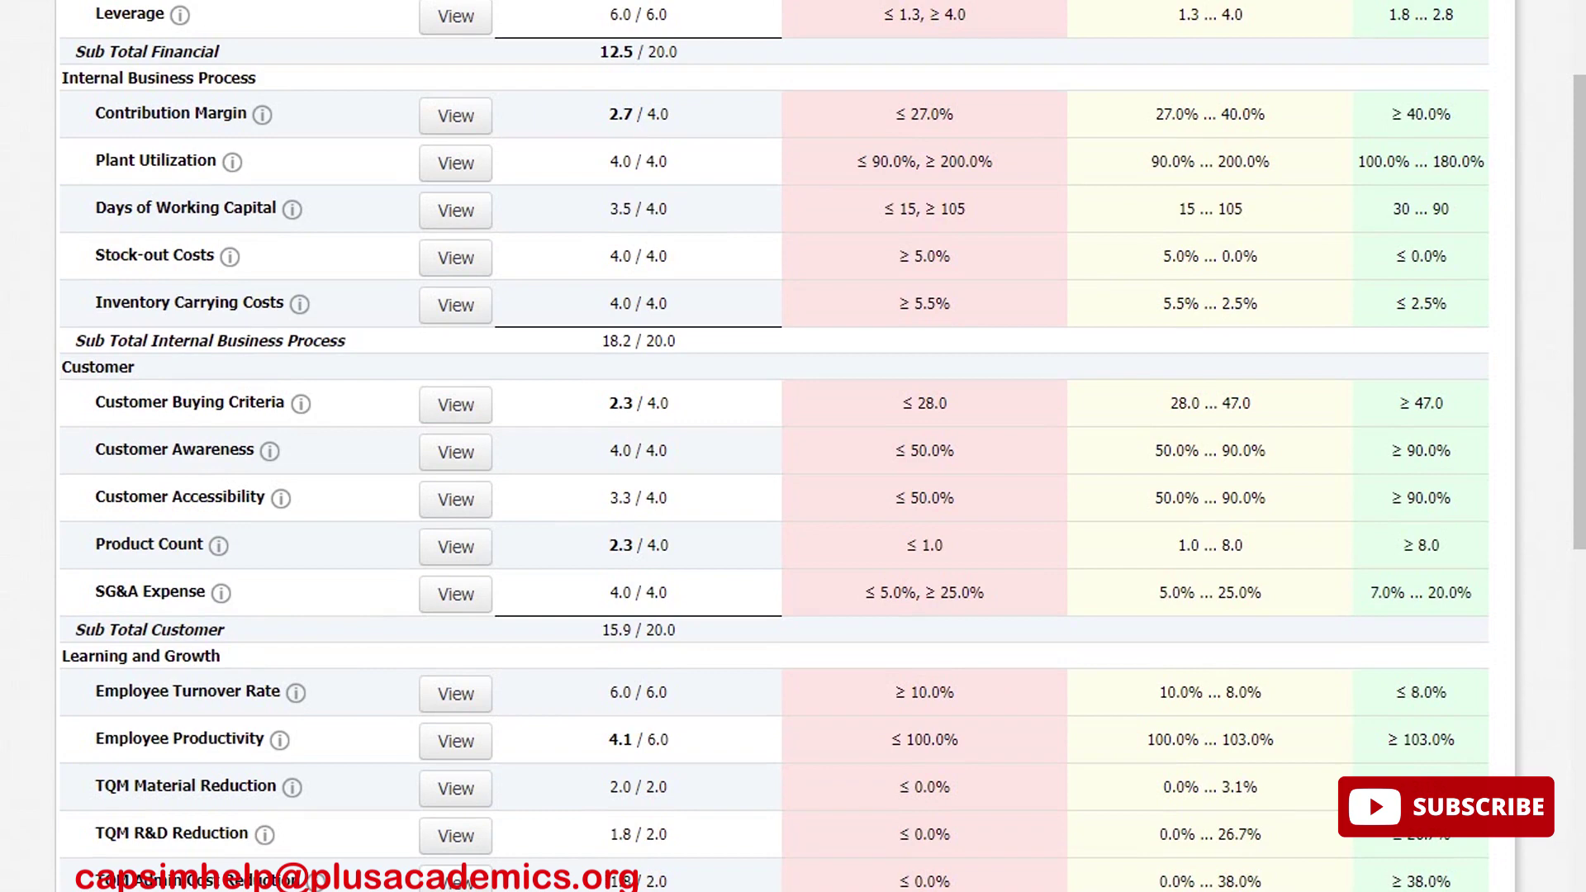
scroll(792, 446, up, 3)
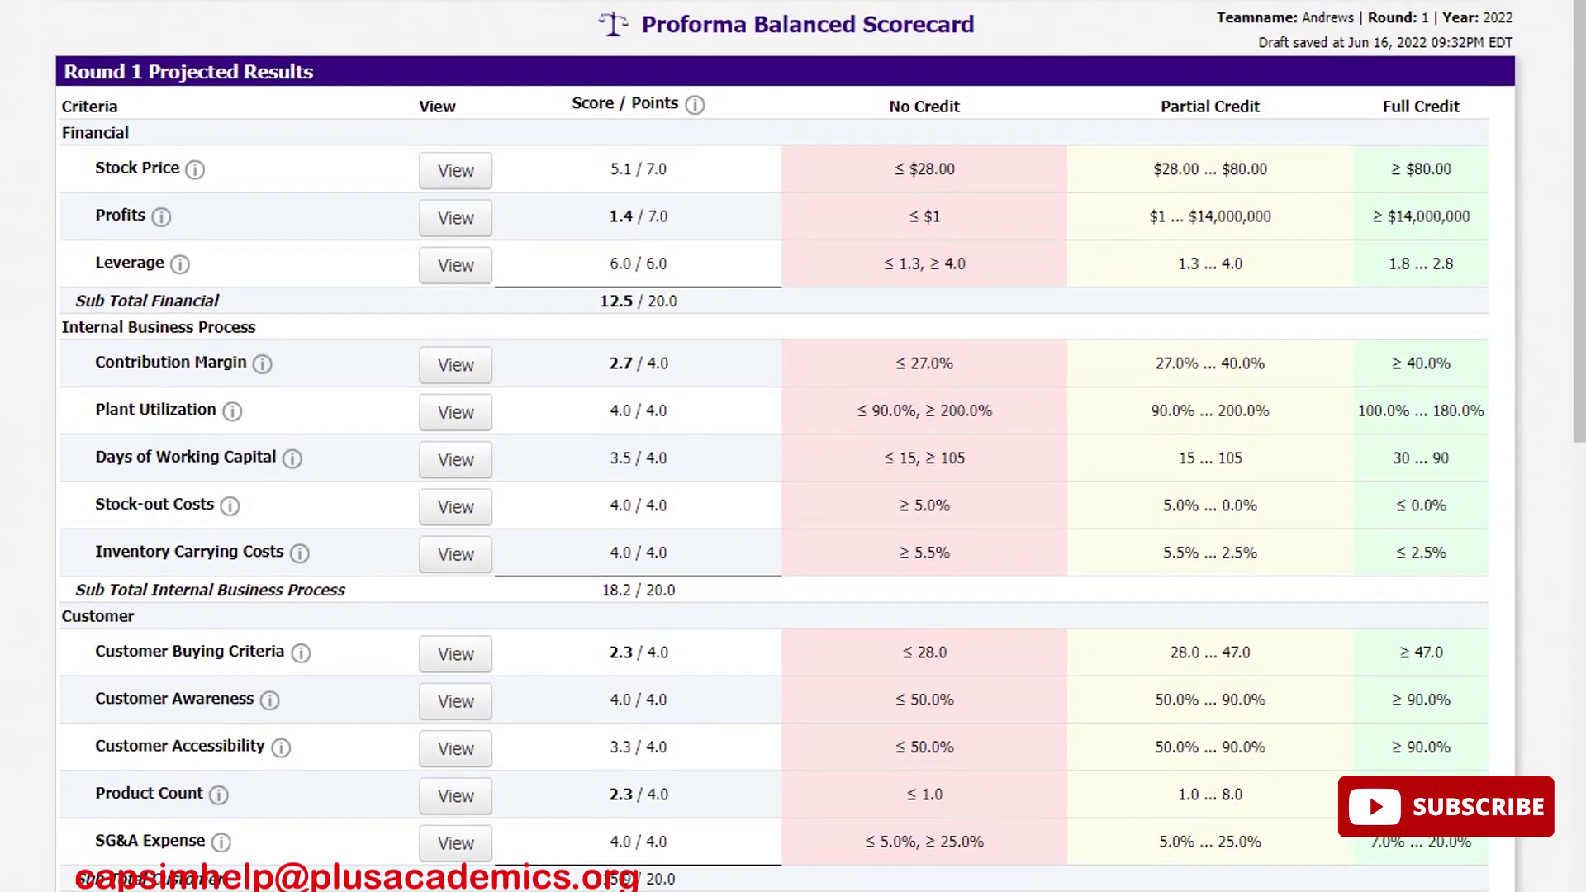
click(521, 2)
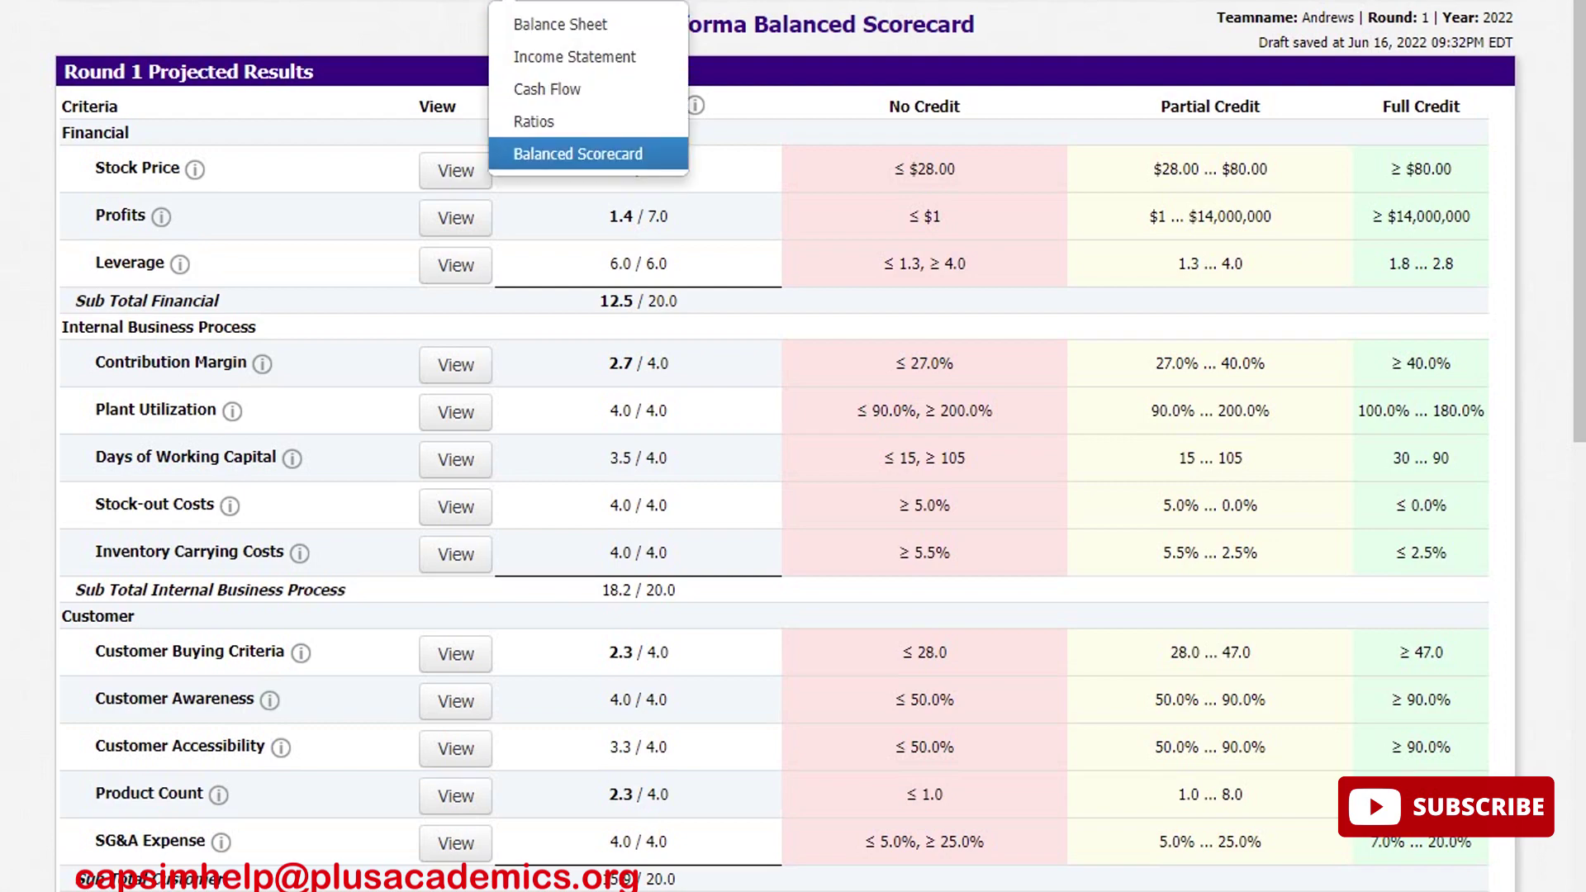
click(578, 154)
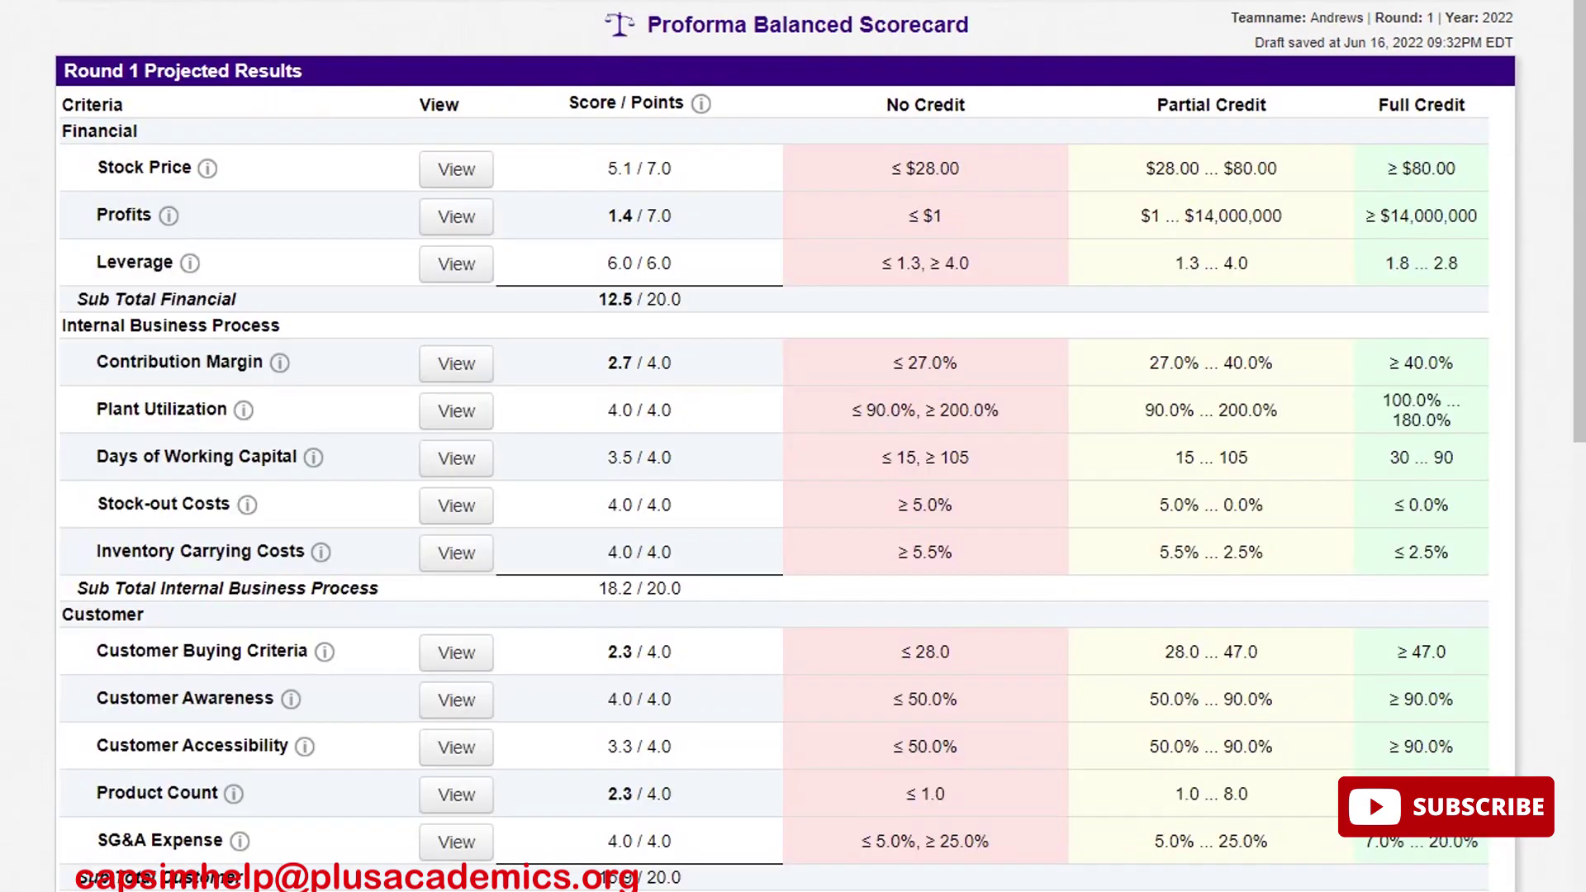
click(520, 1)
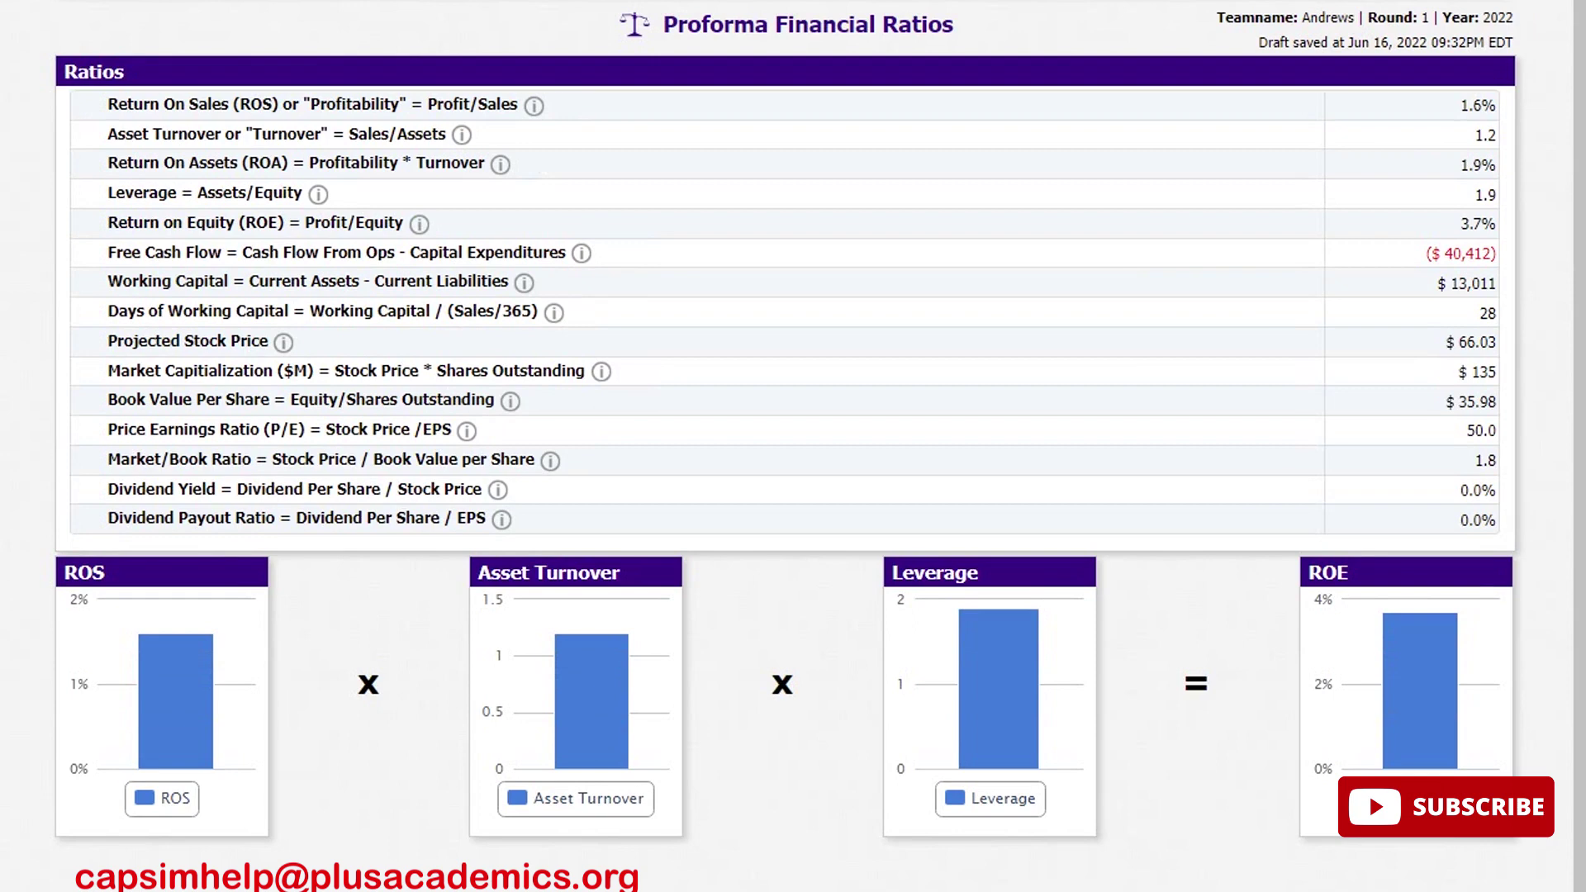
Try lowering the current debt borrowing in the Finance decisions to 15000, recalculate, and check the proforma Balanced Scorecard
click(392, 1)
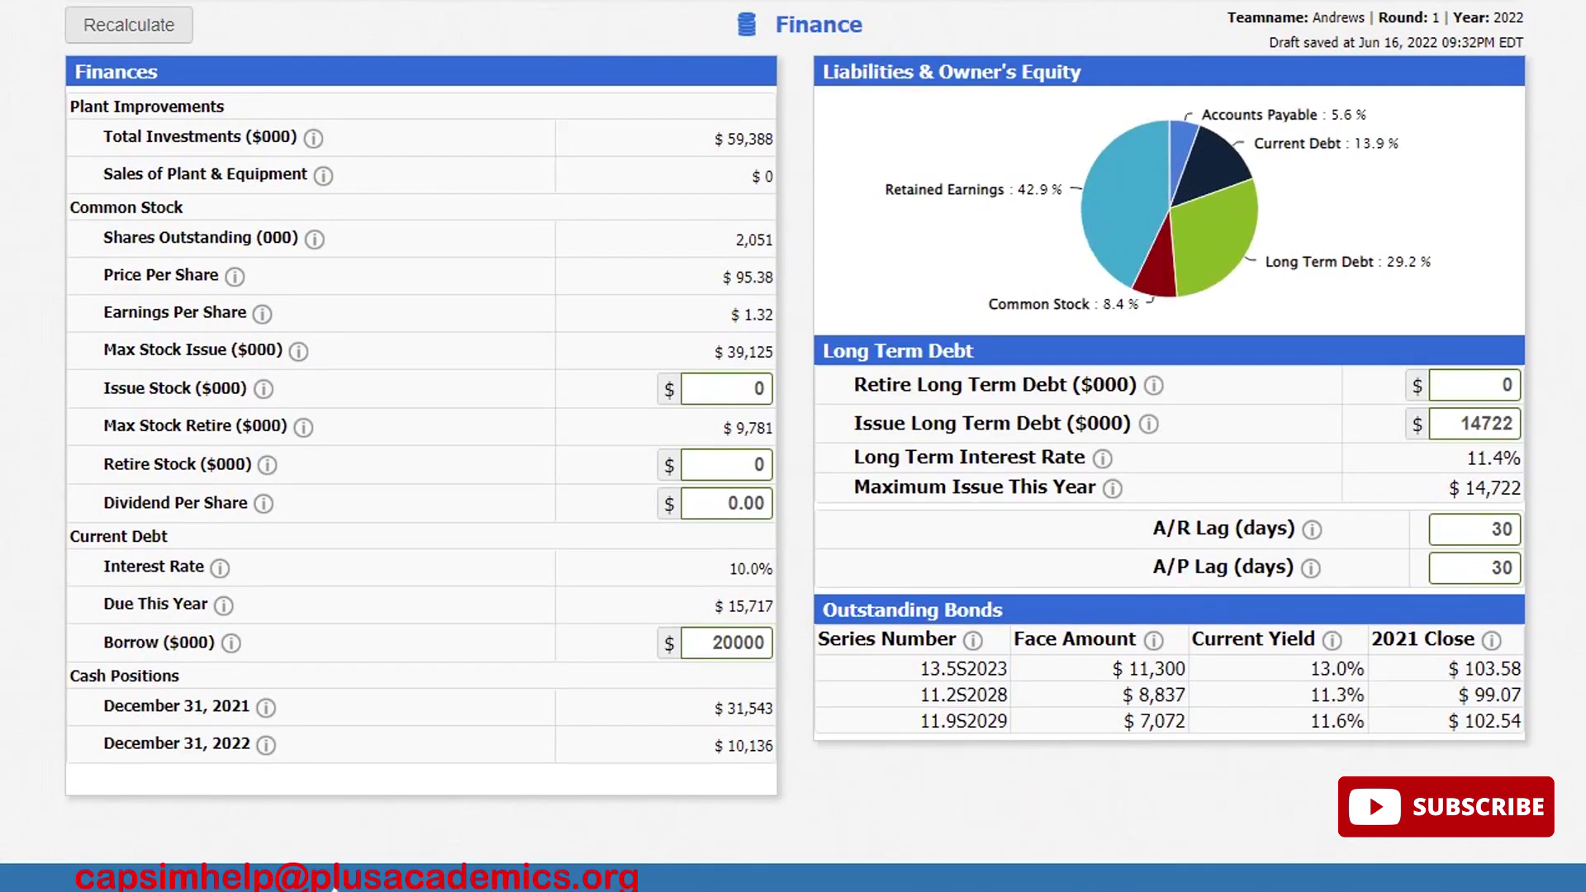
click(732, 643)
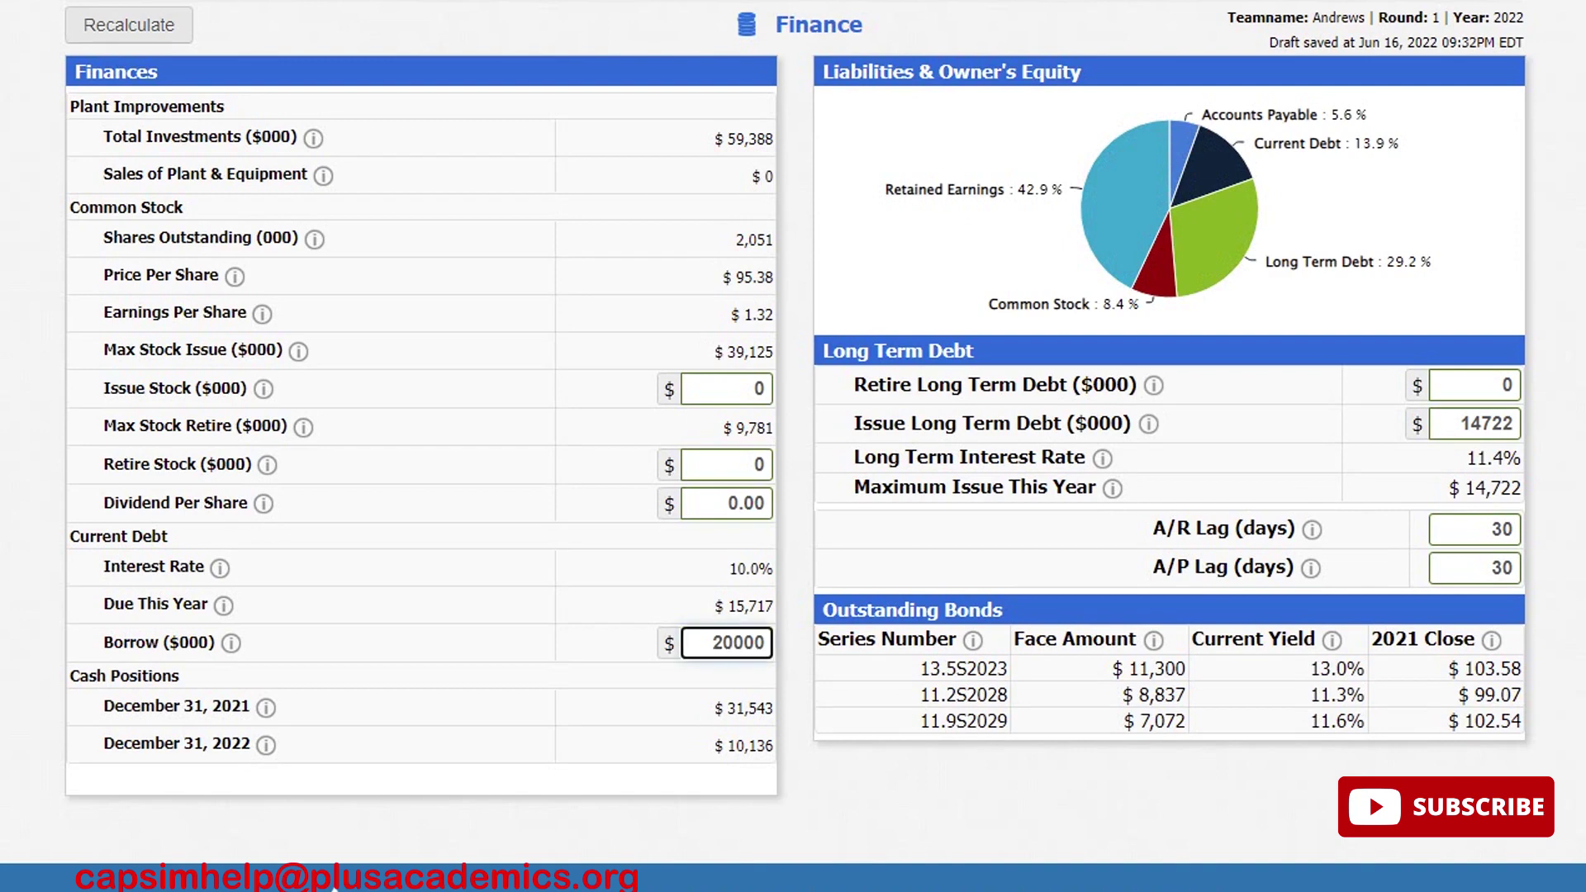
key(BackSpace)
key(BackSpace)
text(15)
click(129, 25)
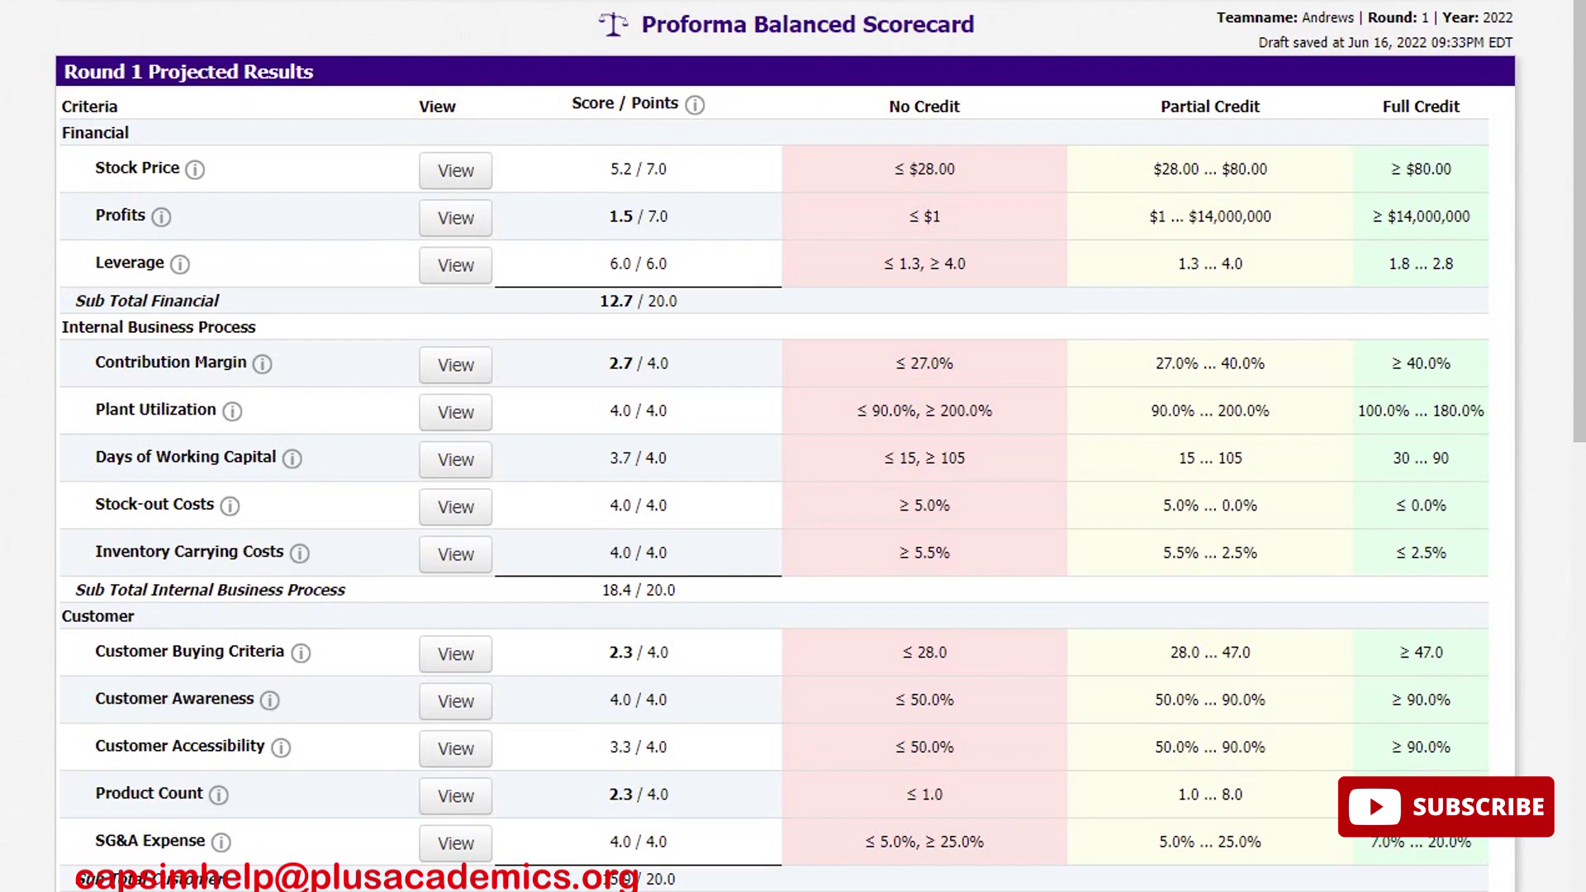
Set the current debt borrowing in the Finance decisions back to 20000, recalculate, and save the decisions as official
click(528, 0)
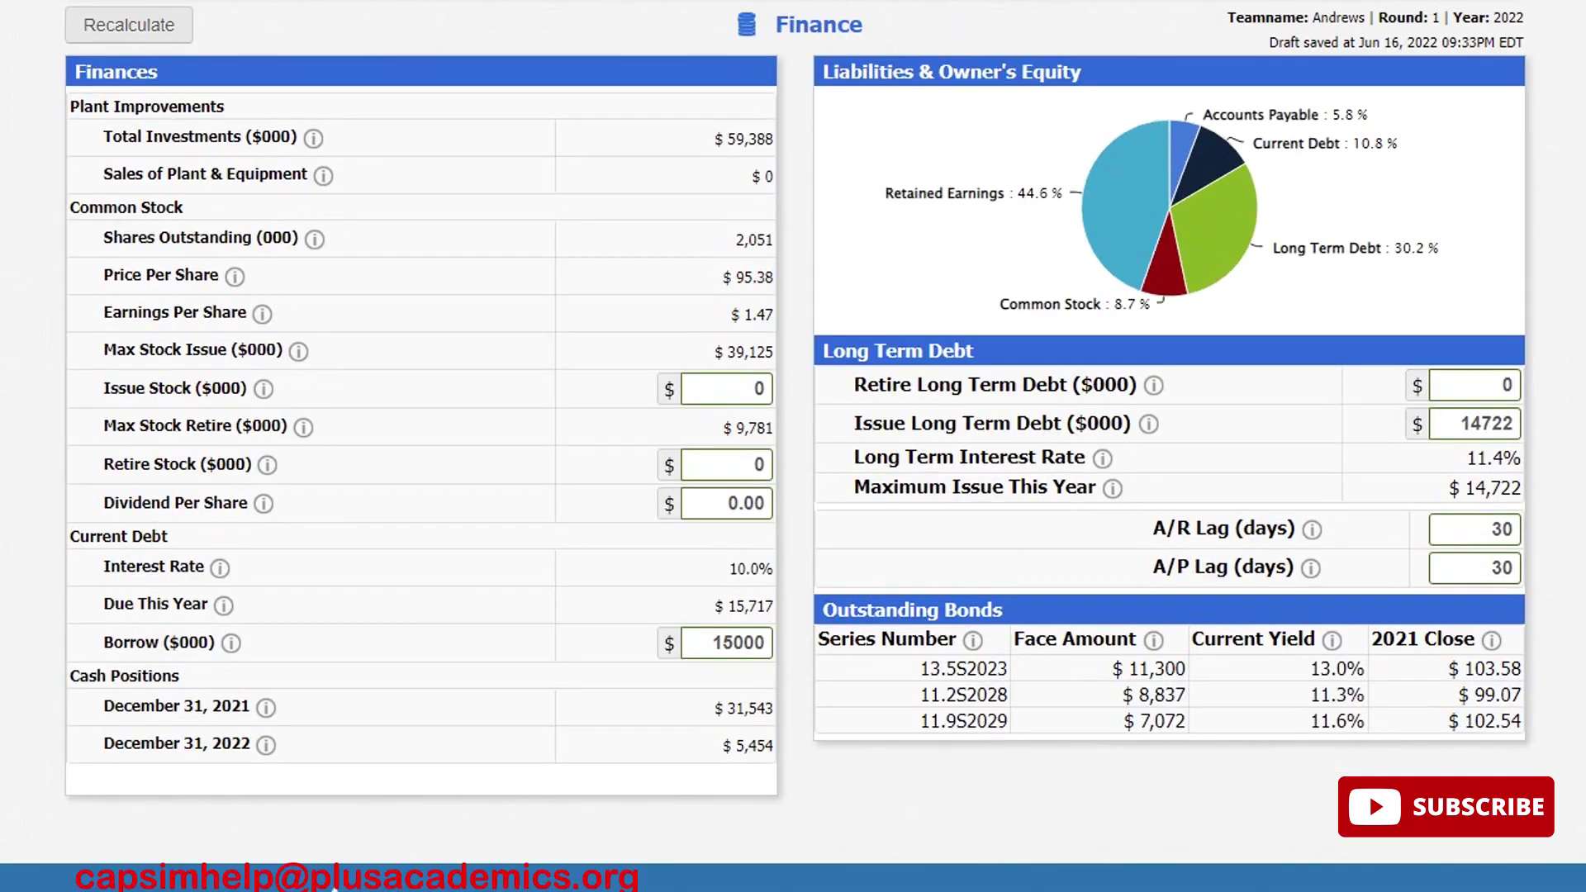
click(740, 642)
key(ctrl+a)
key(BackSpace)
text(2000)
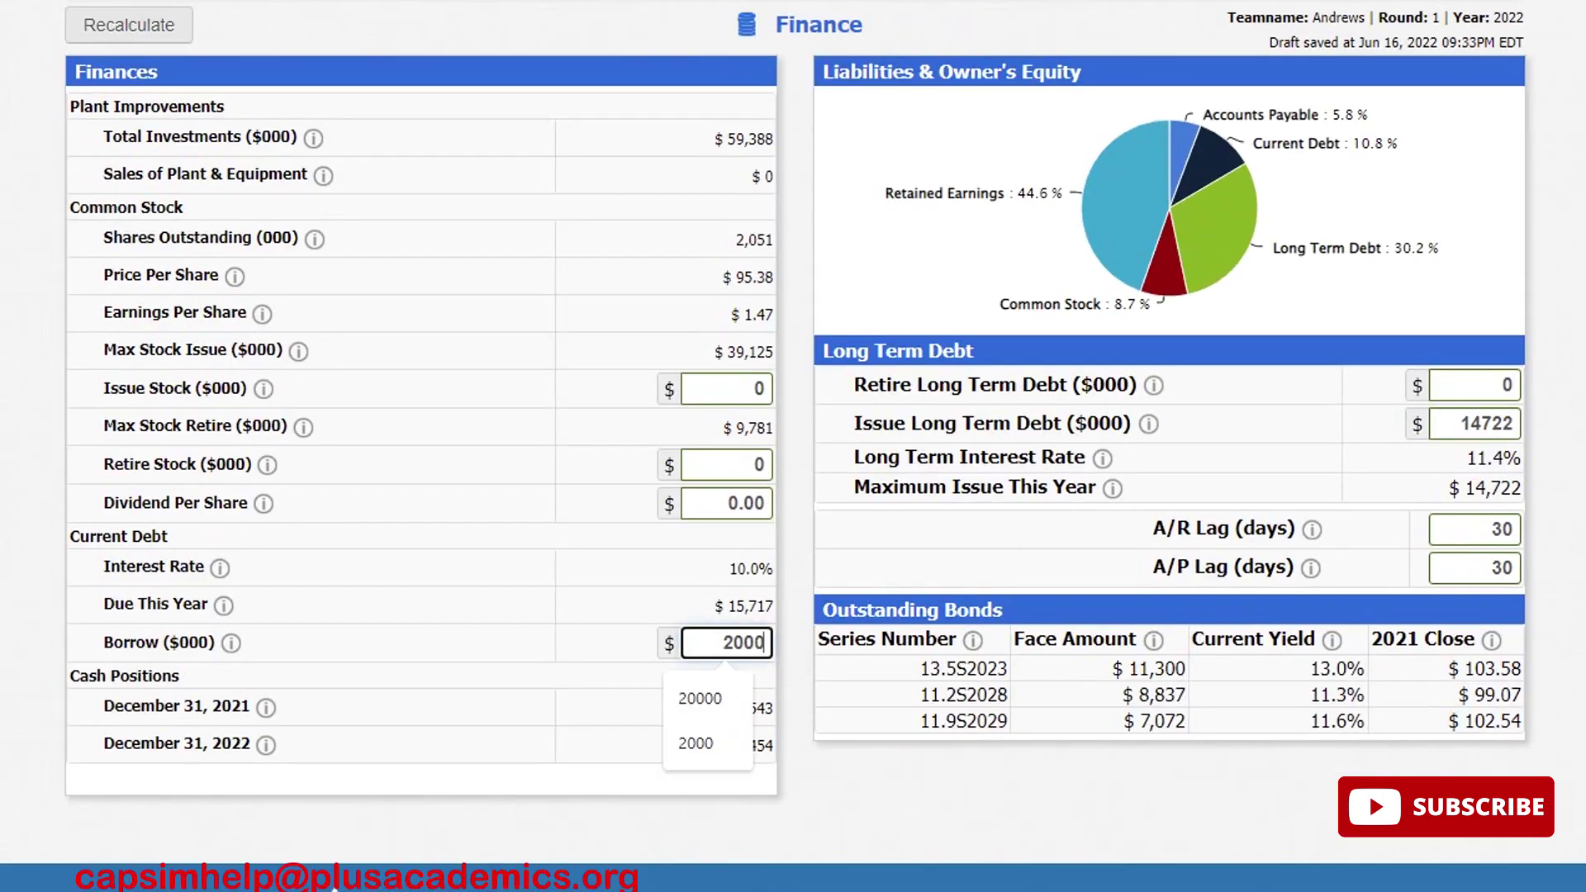
text(0)
key(Return)
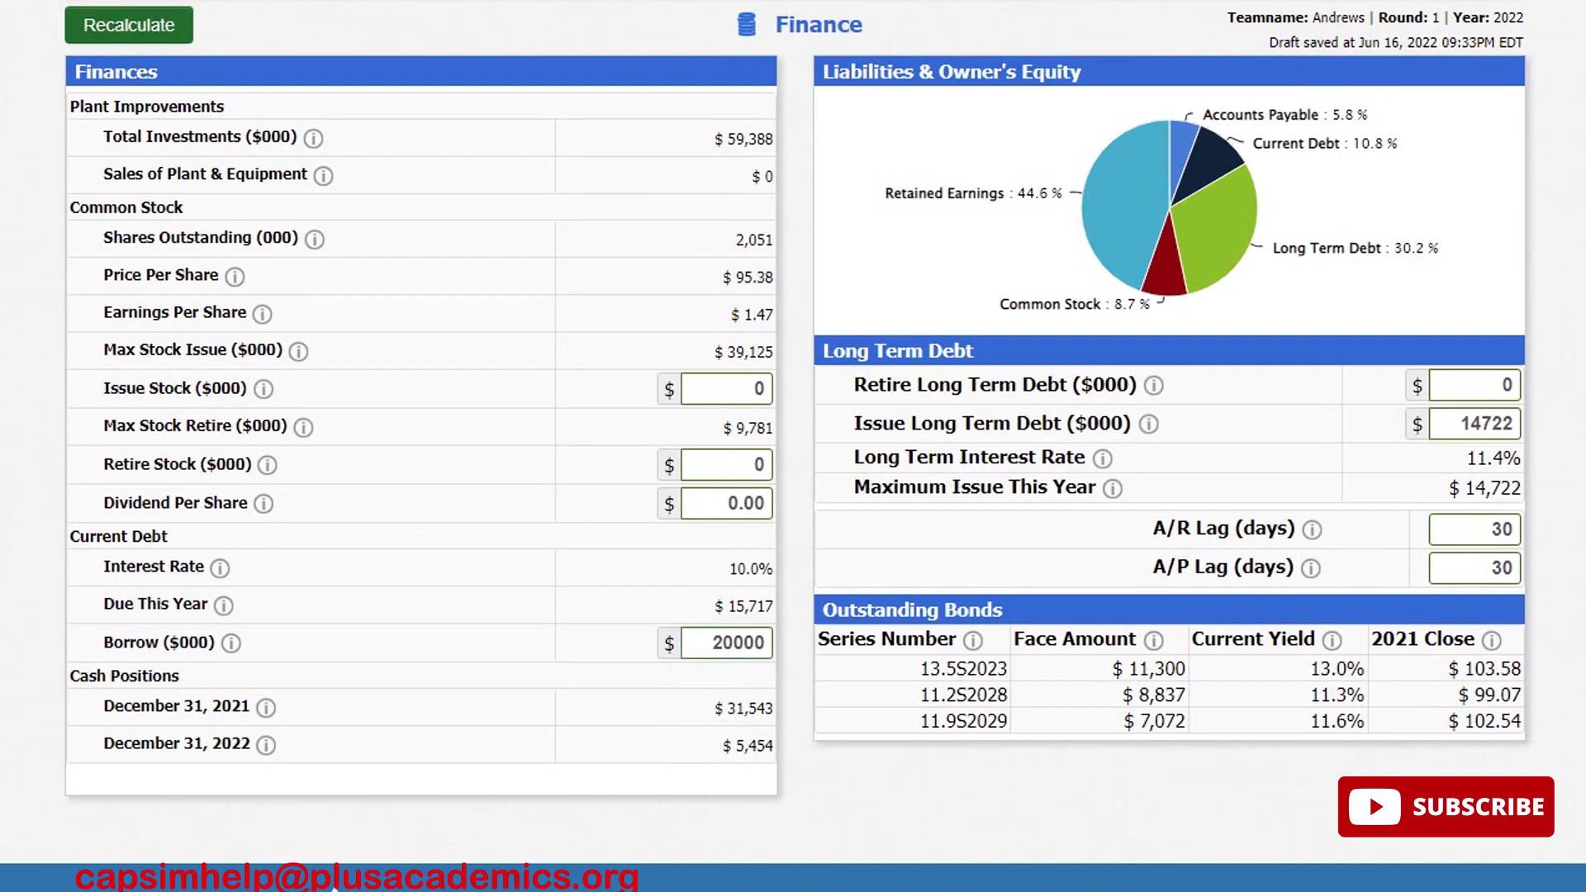
click(129, 25)
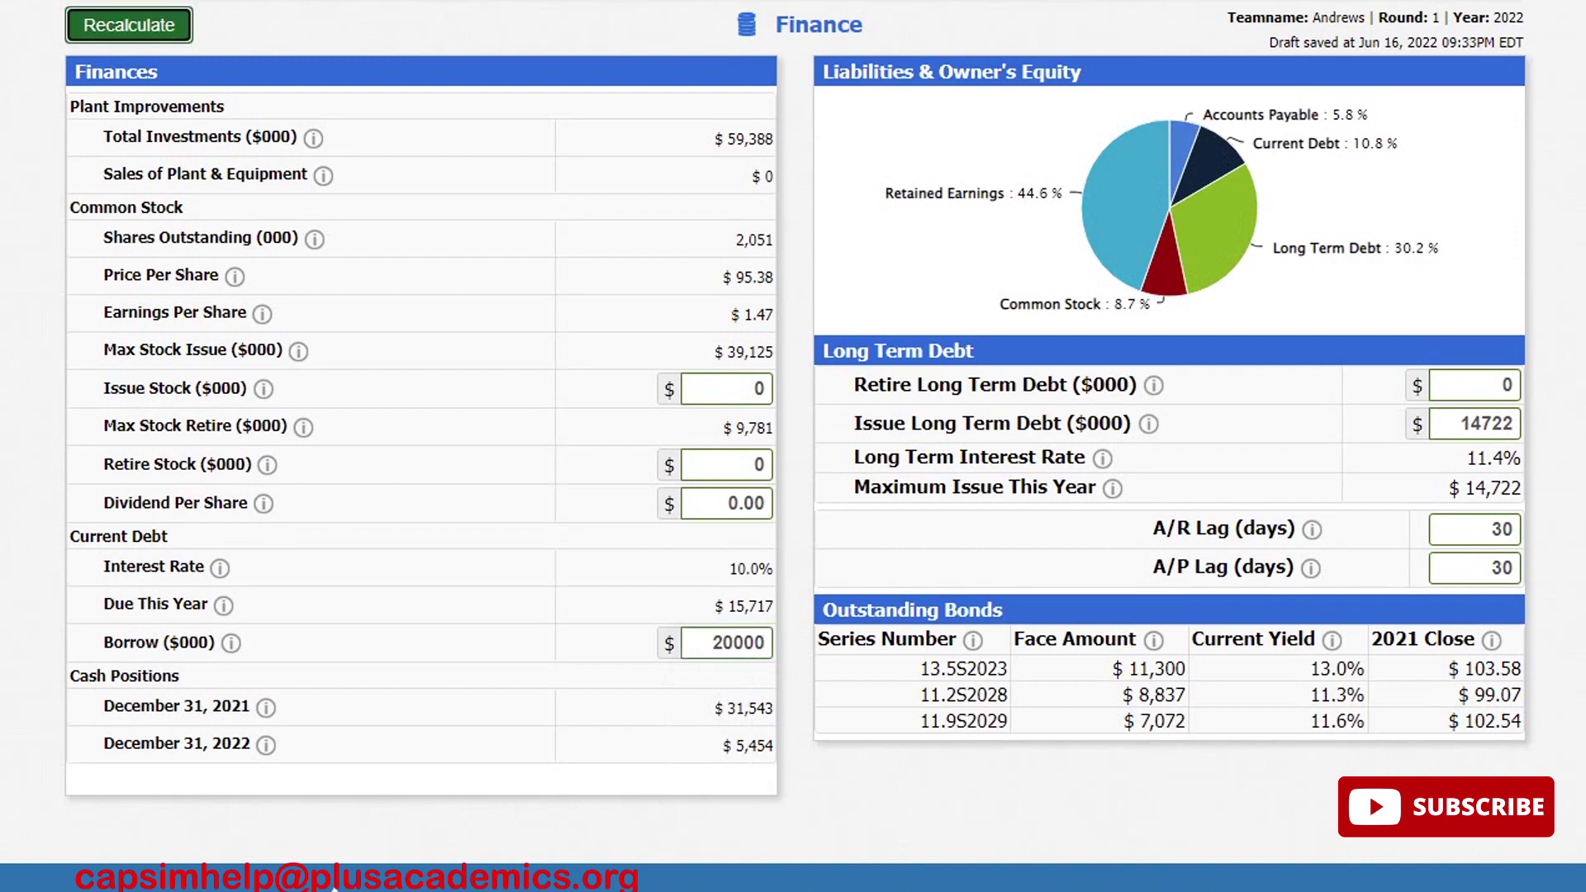
click(403, 2)
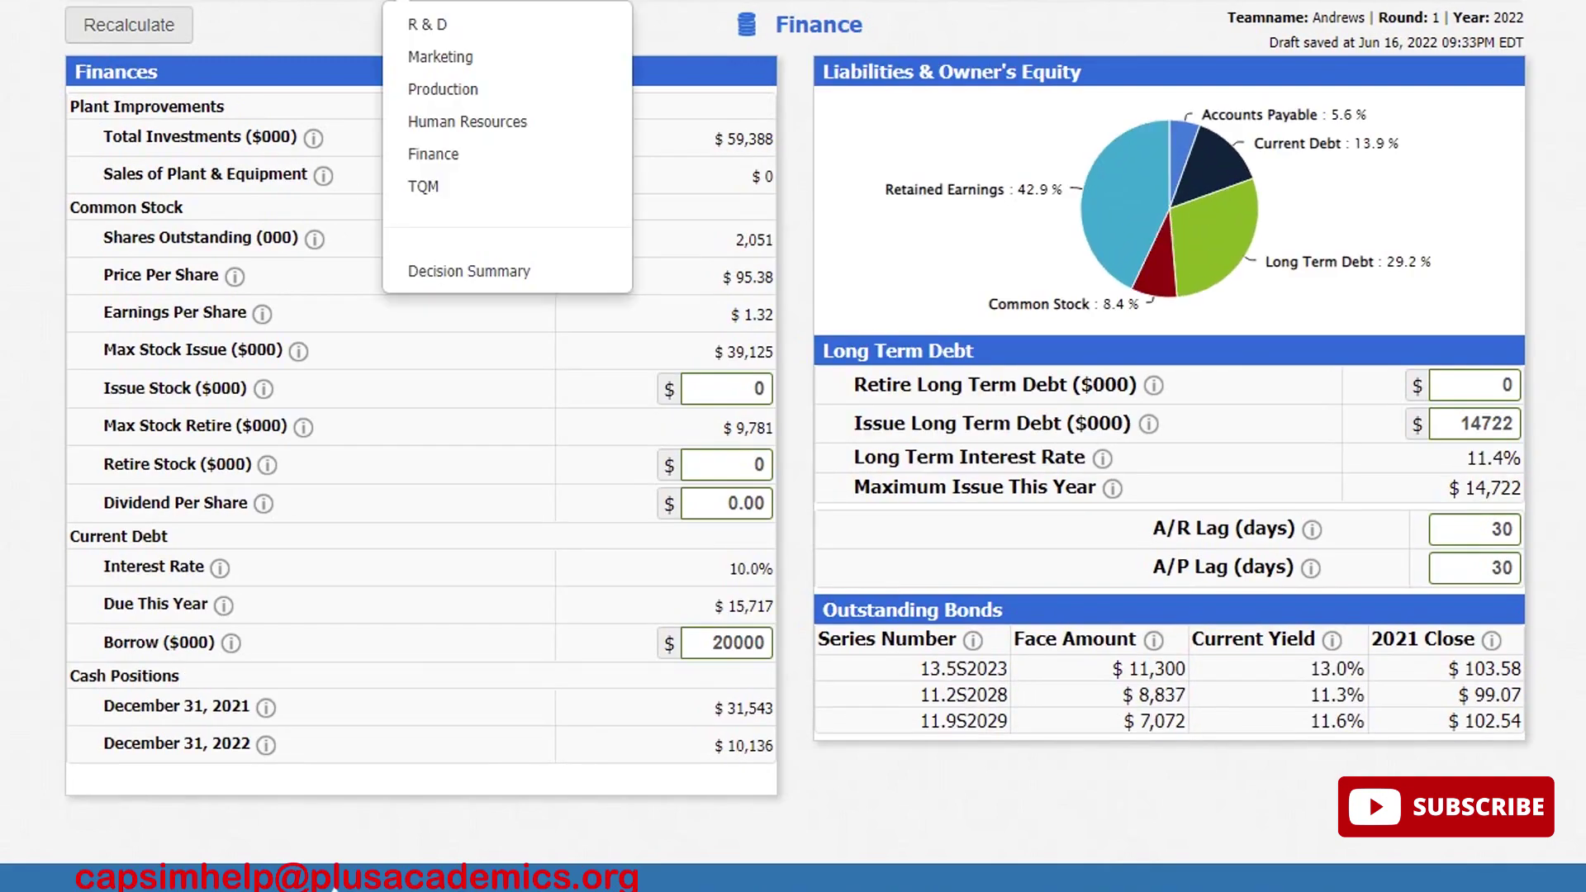
click(314, 24)
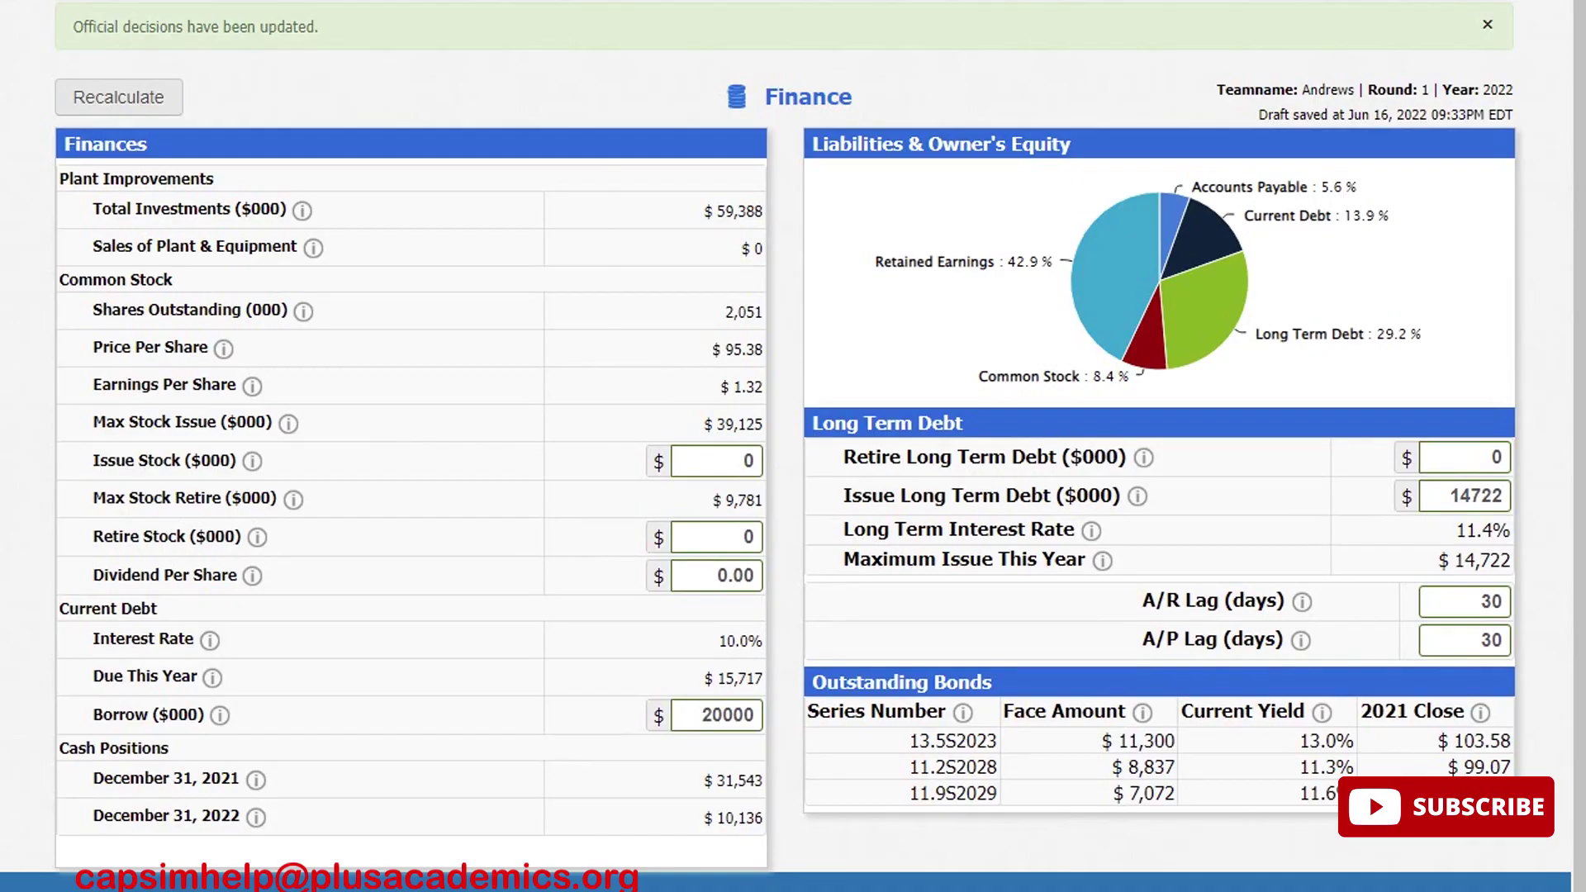
Open the Round 0 Comp-XM Inquirer and review its financial statistics, outstanding bonds and production information
click(243, 88)
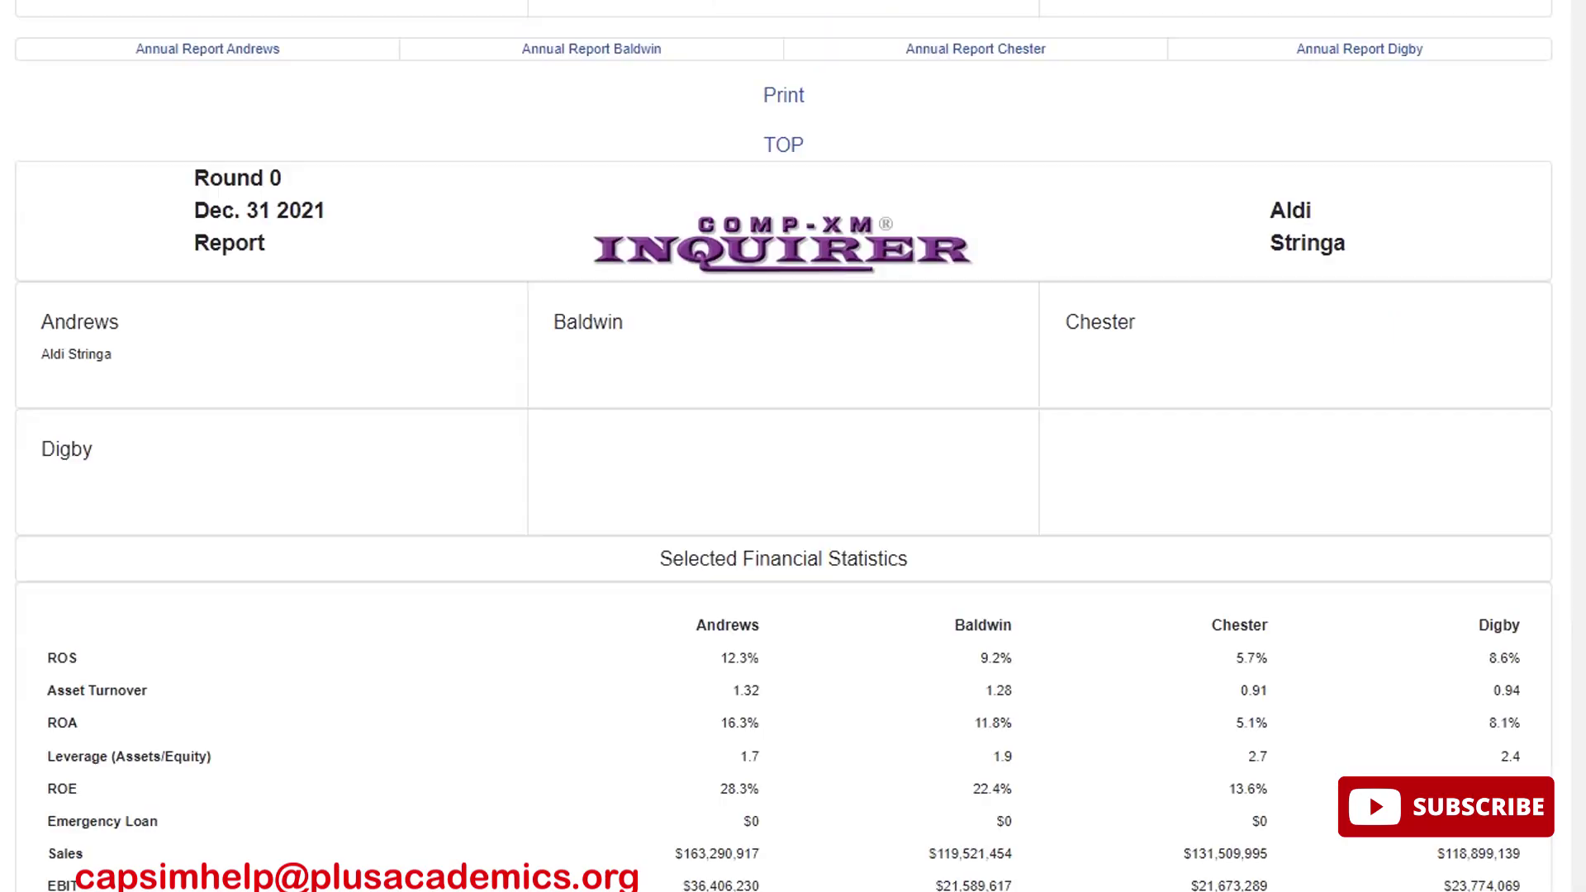
scroll(783, 446, down, 5)
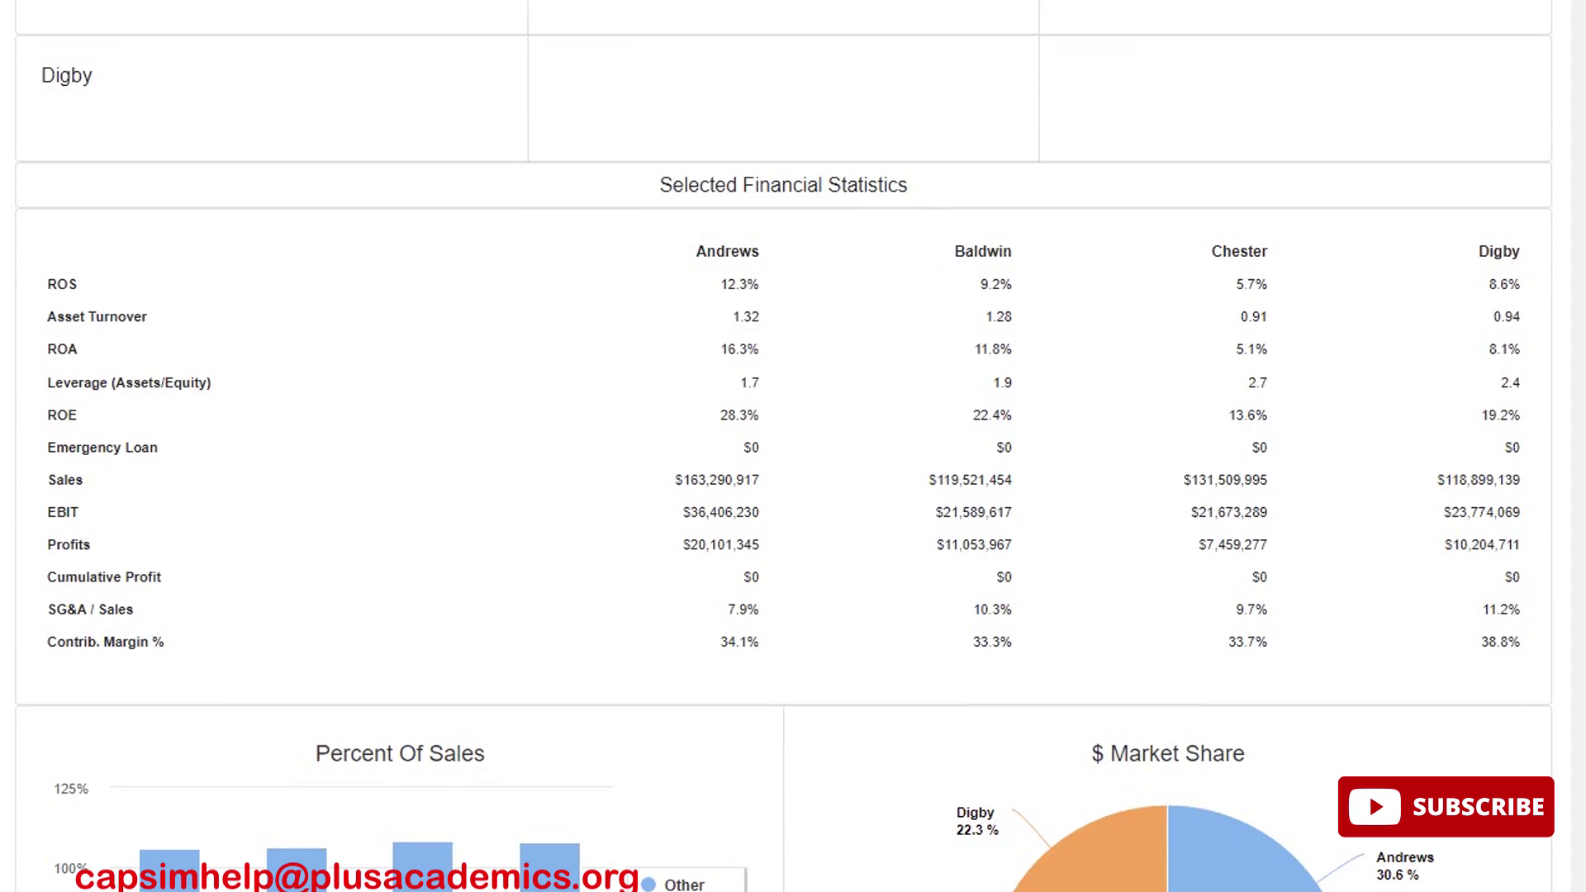
scroll(783, 446, down, 20)
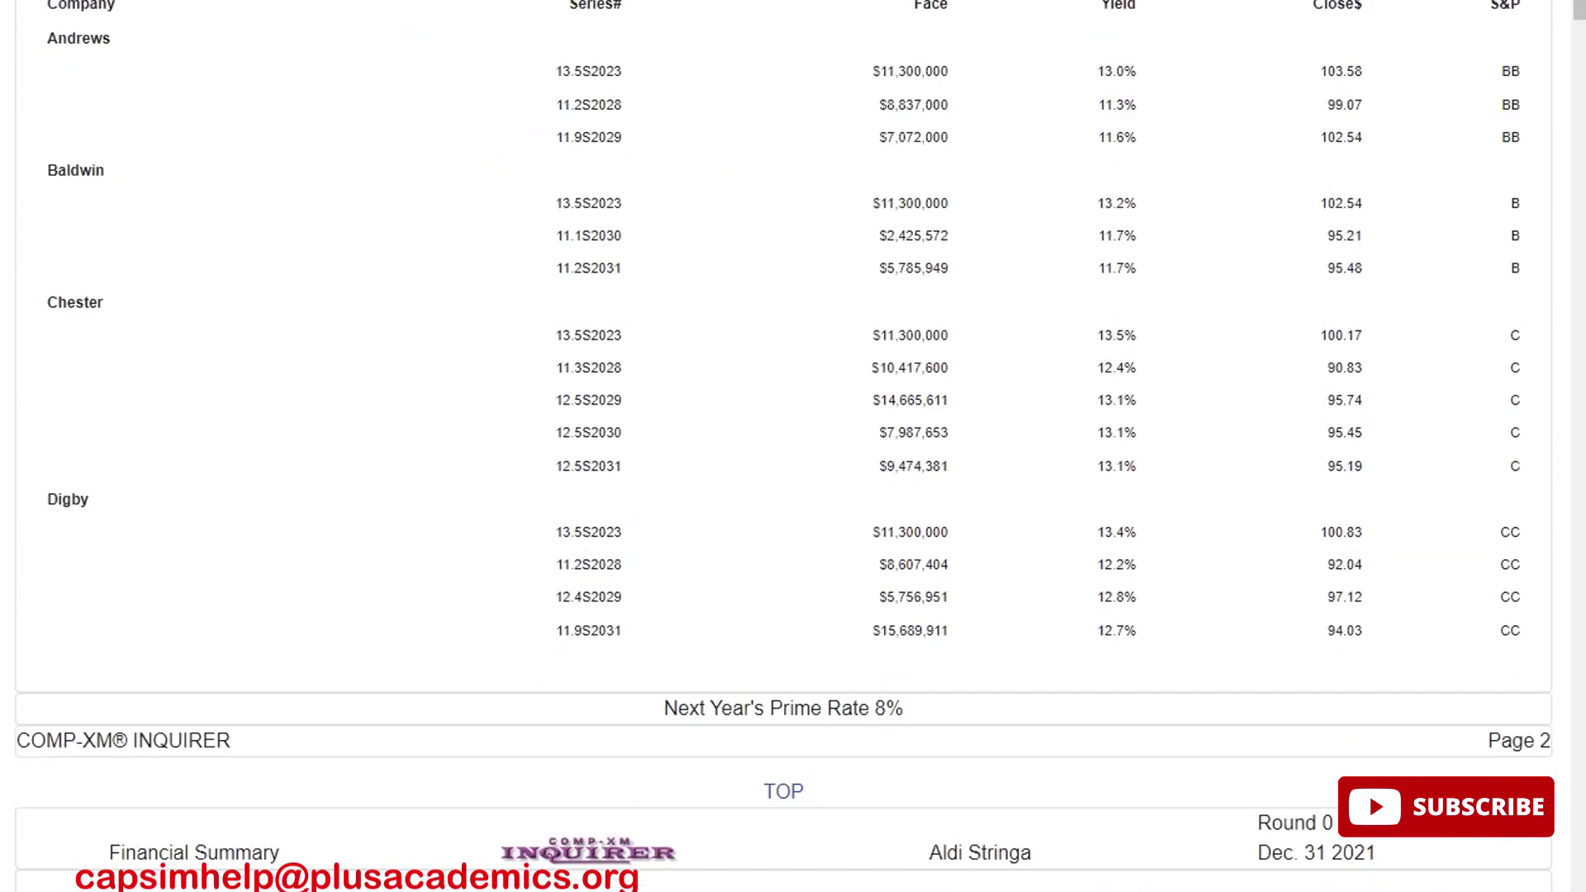
scroll(783, 446, down, 20)
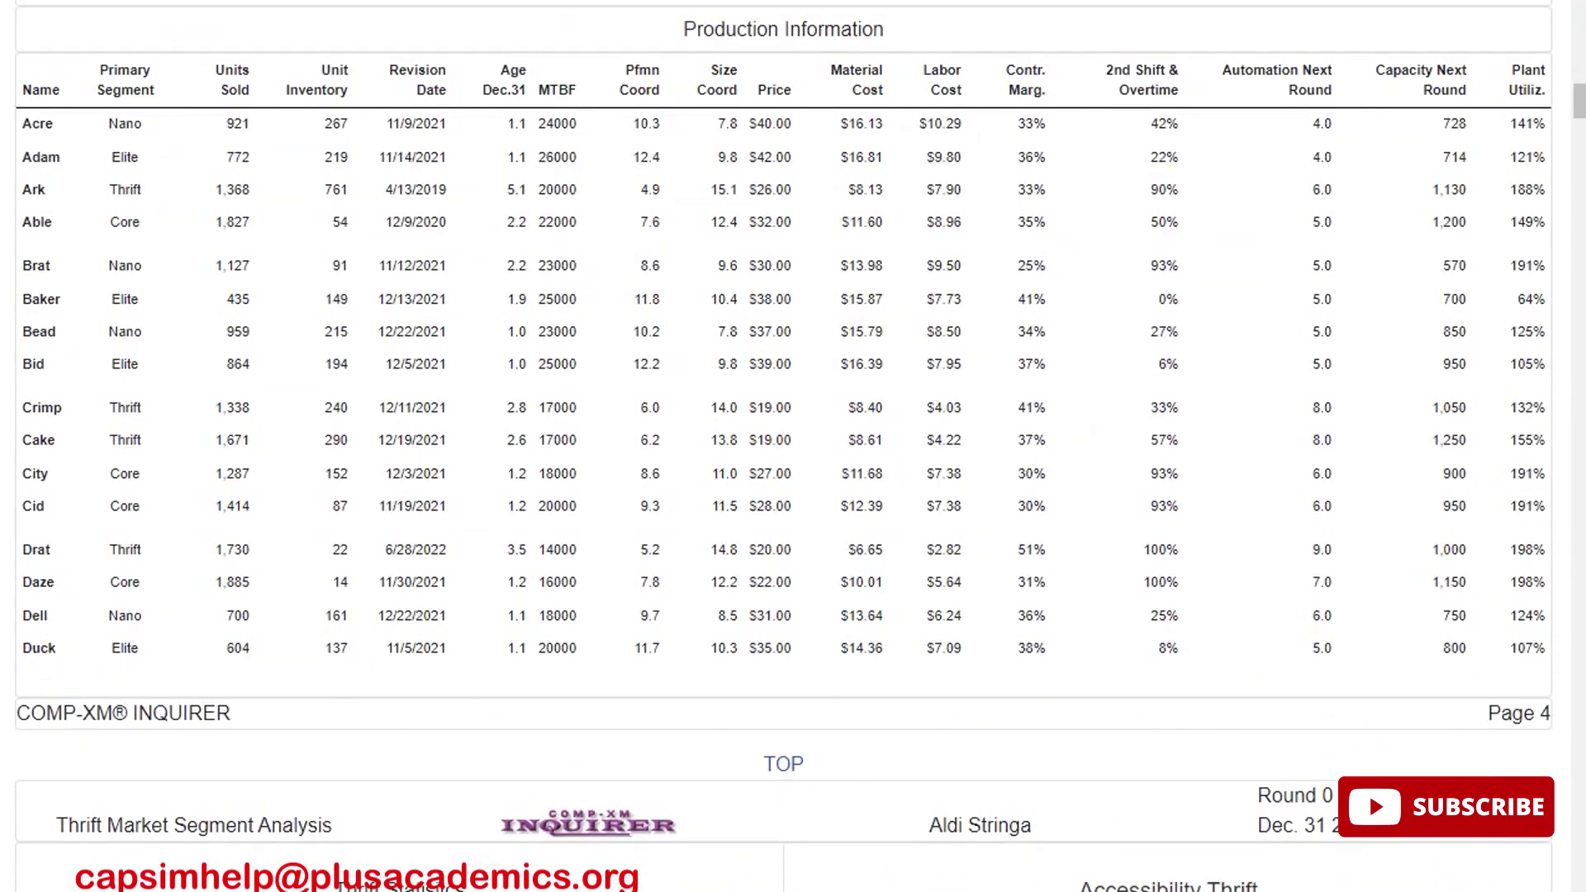